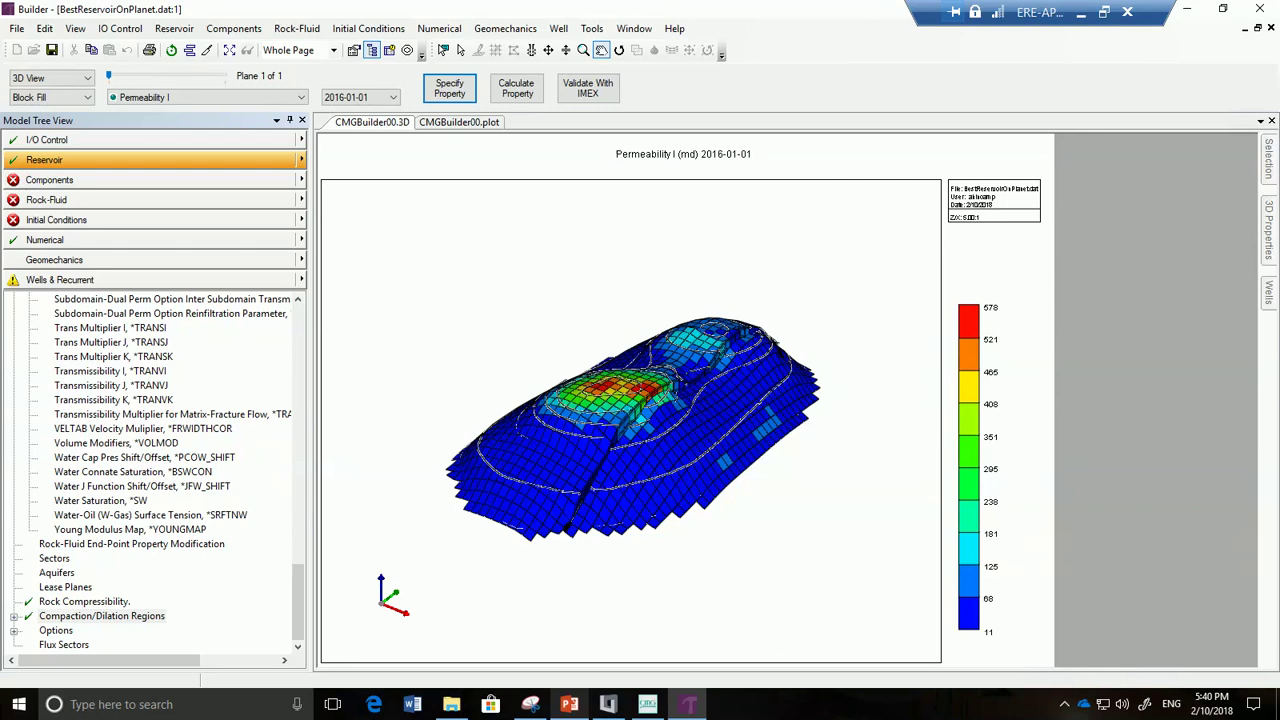
Show the permeability I grid as an IJ-2D areal map of layer 1 and bring up the Reservoir commands
click(608, 704)
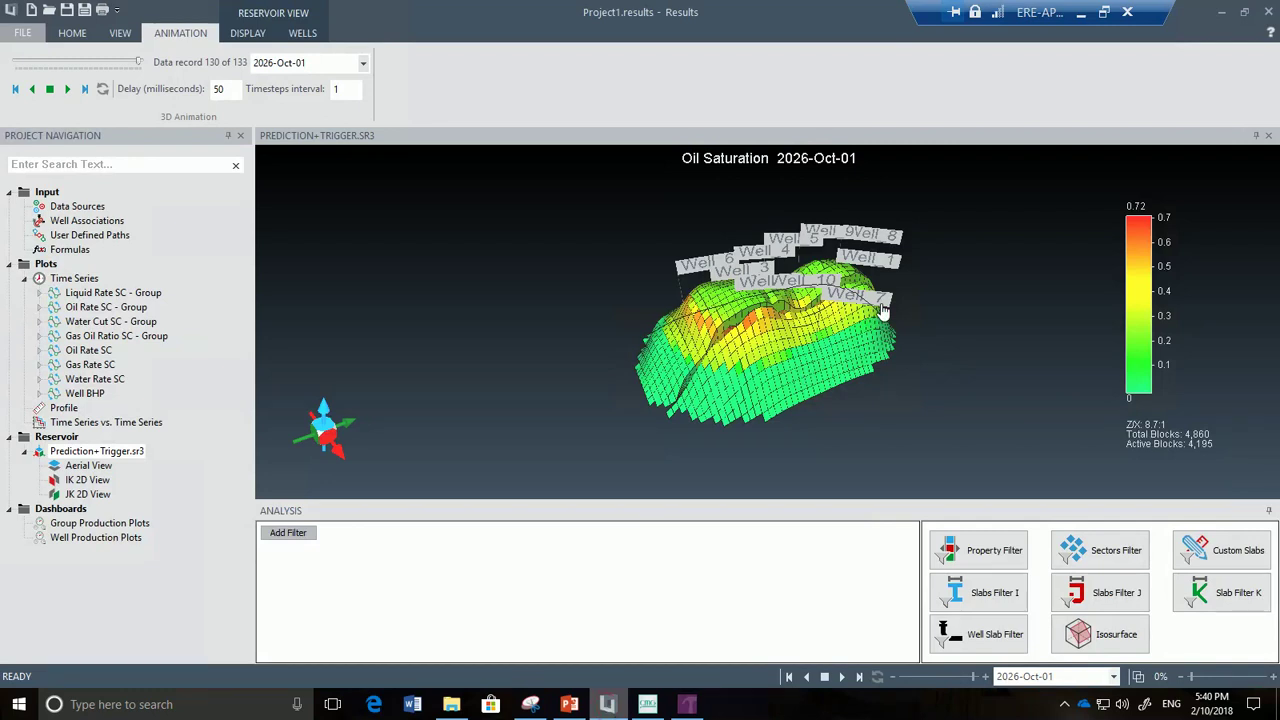
click(686, 705)
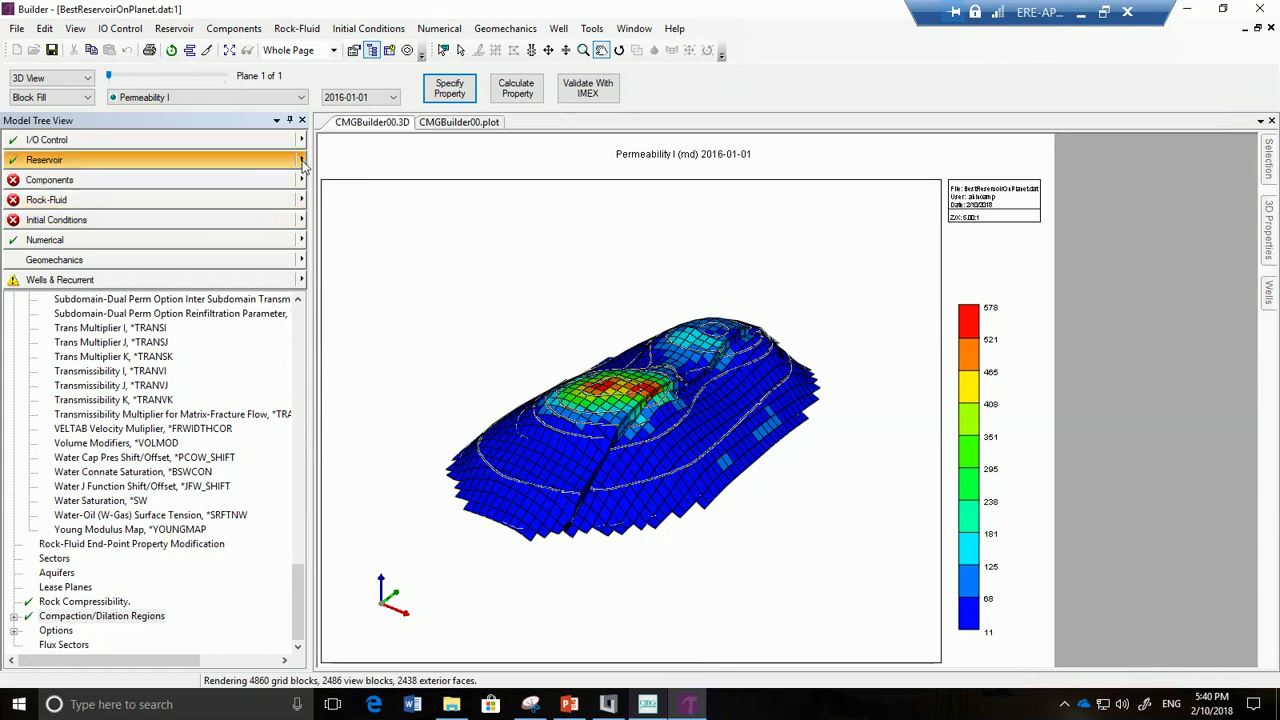
click(85, 80)
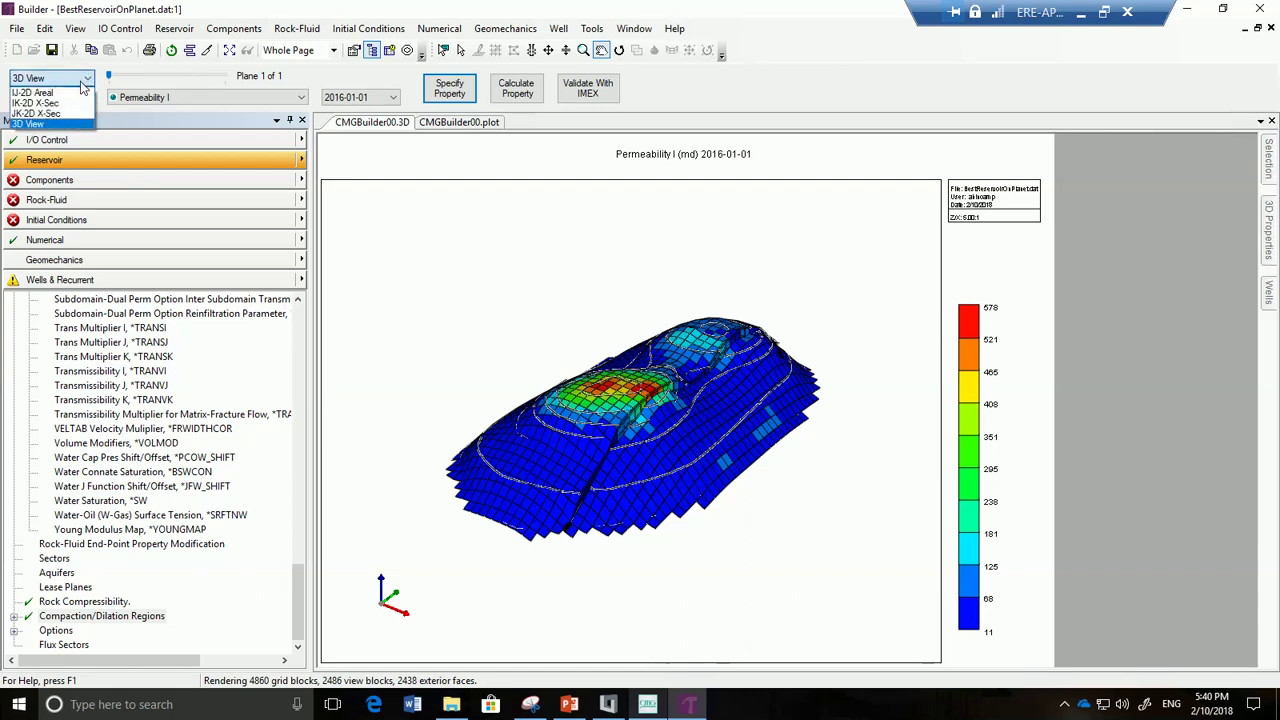
click(83, 93)
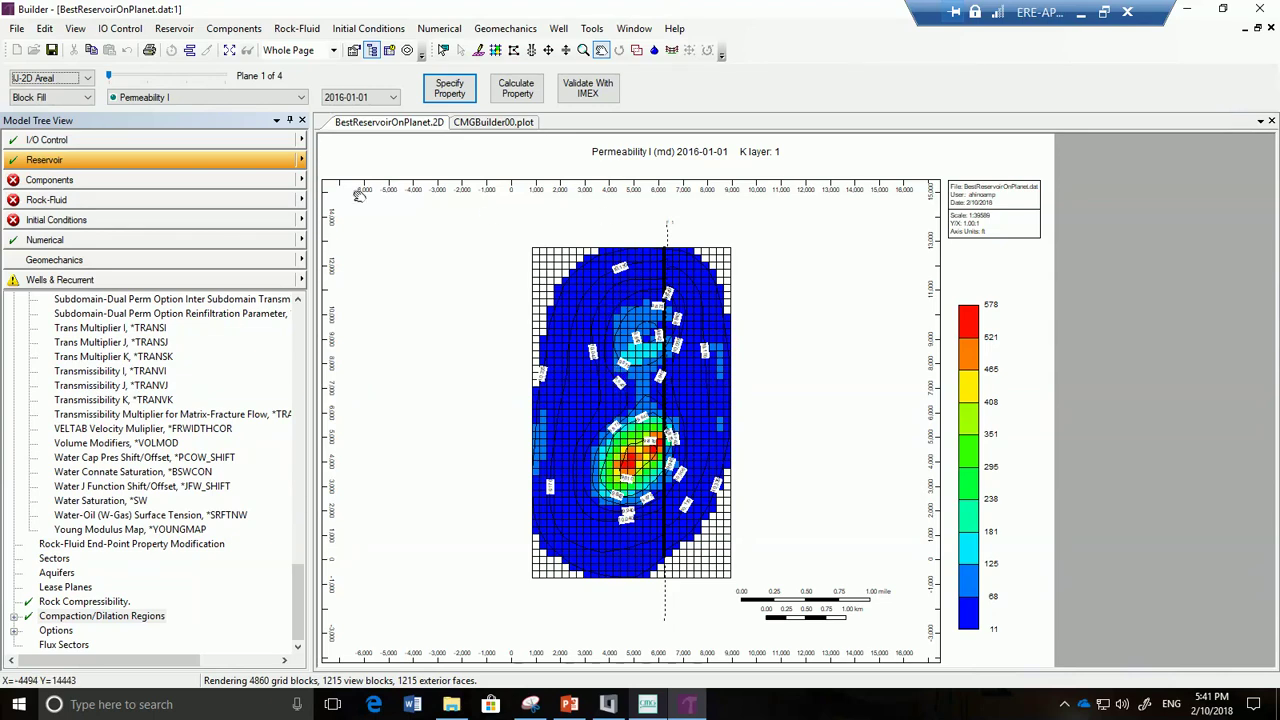
click(303, 162)
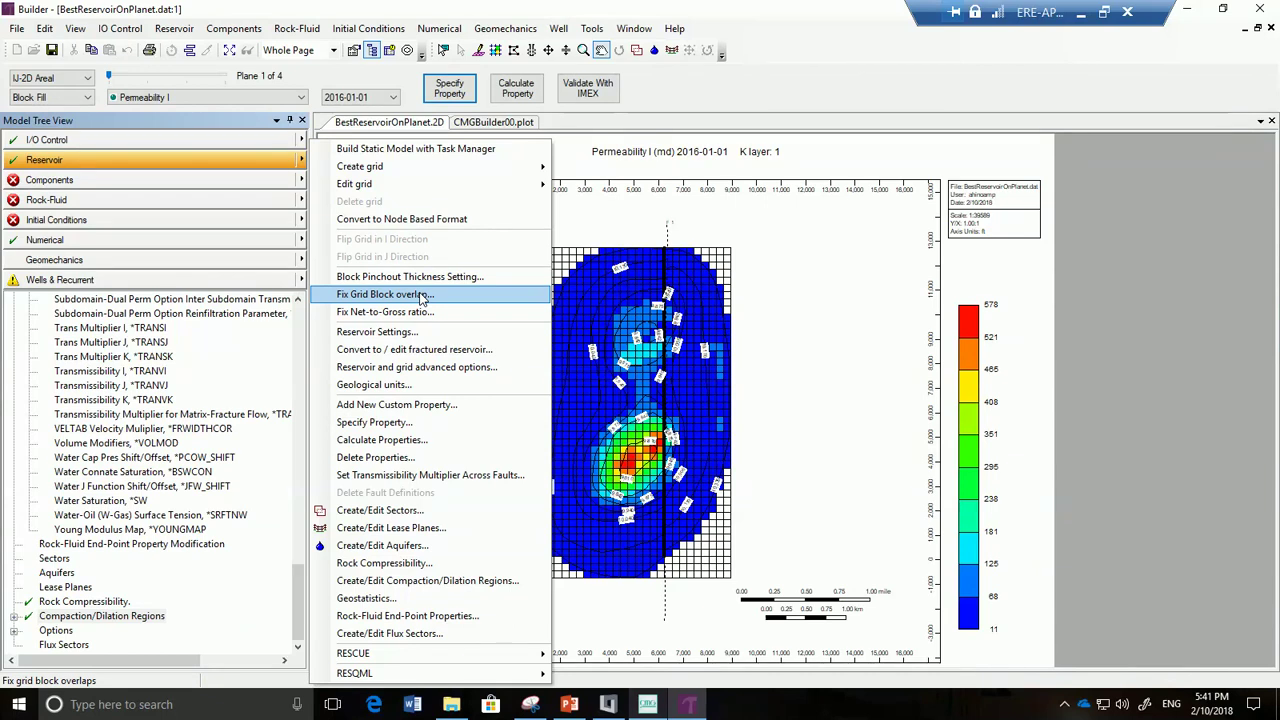
Create sector NE from the 322 upper-right grid blocks and apply it
click(417, 511)
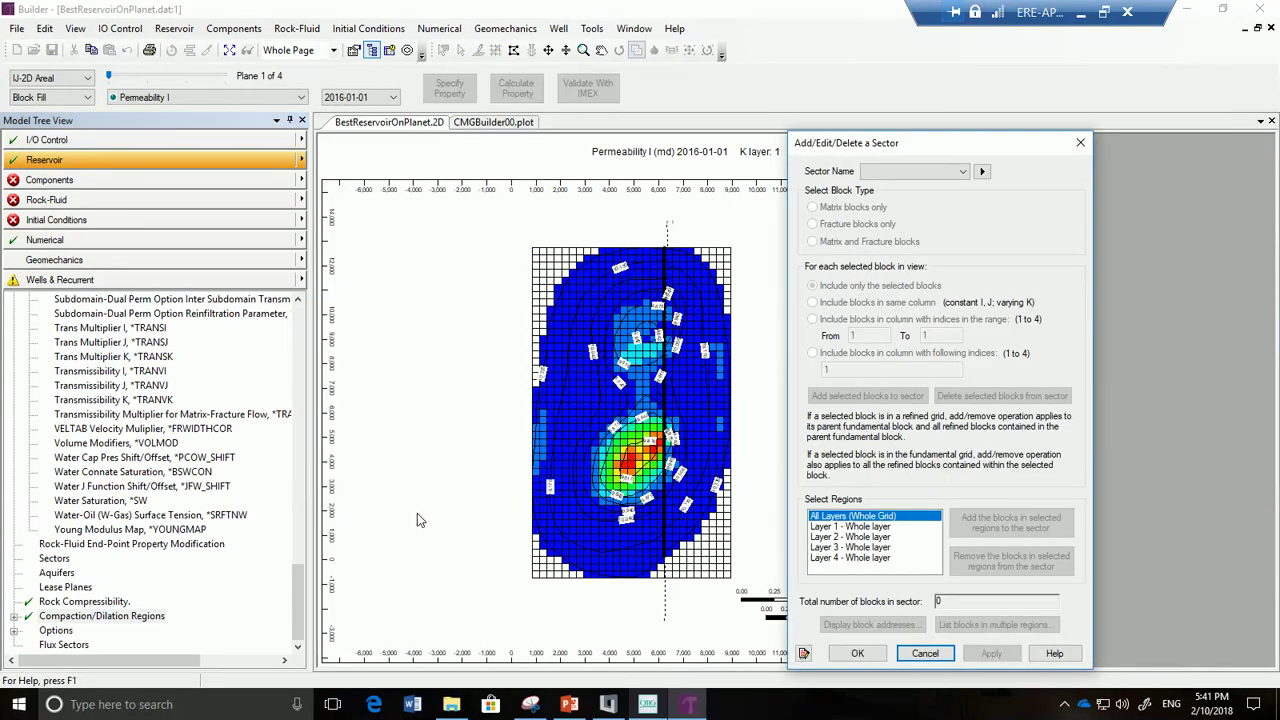
click(983, 173)
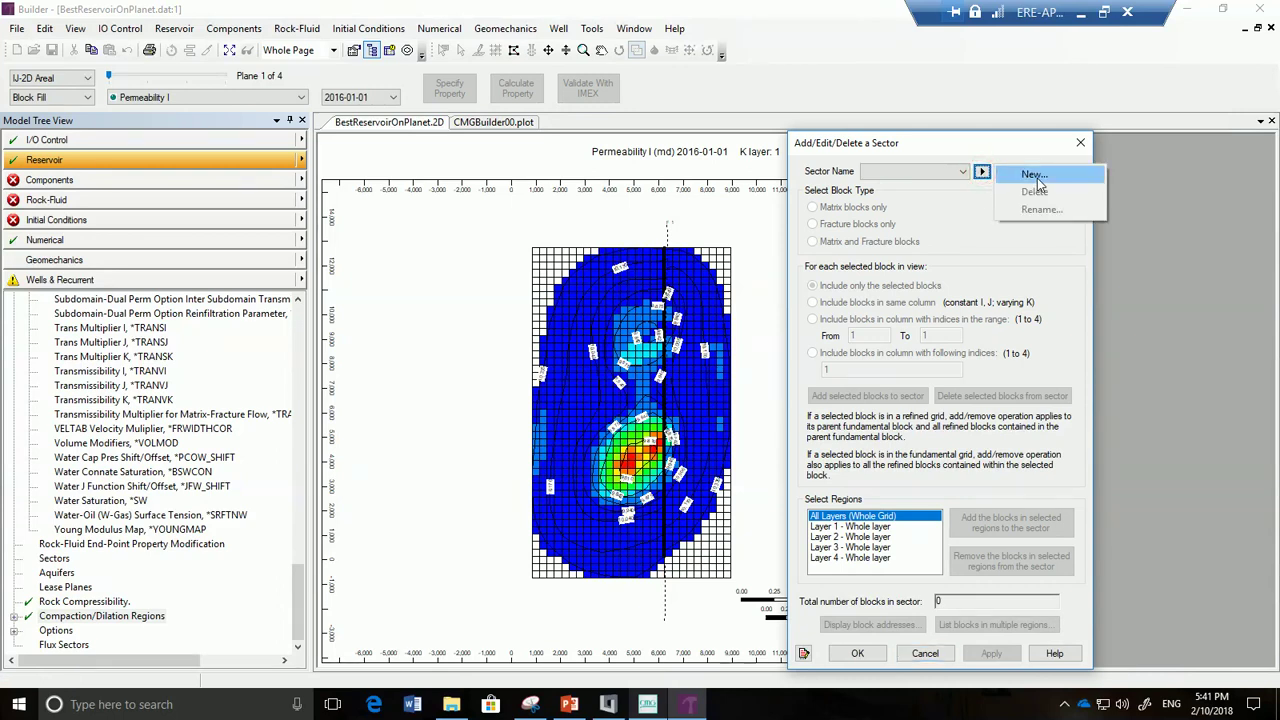
click(1035, 176)
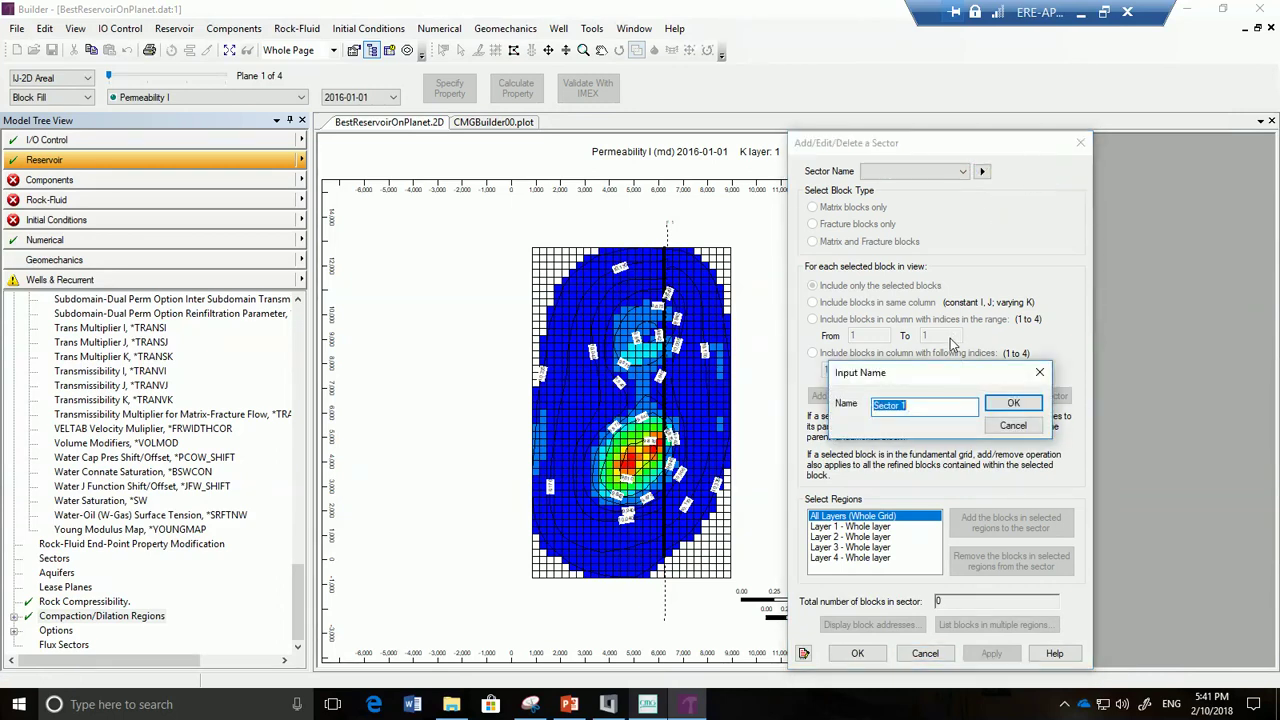
text(NE)
click(1015, 404)
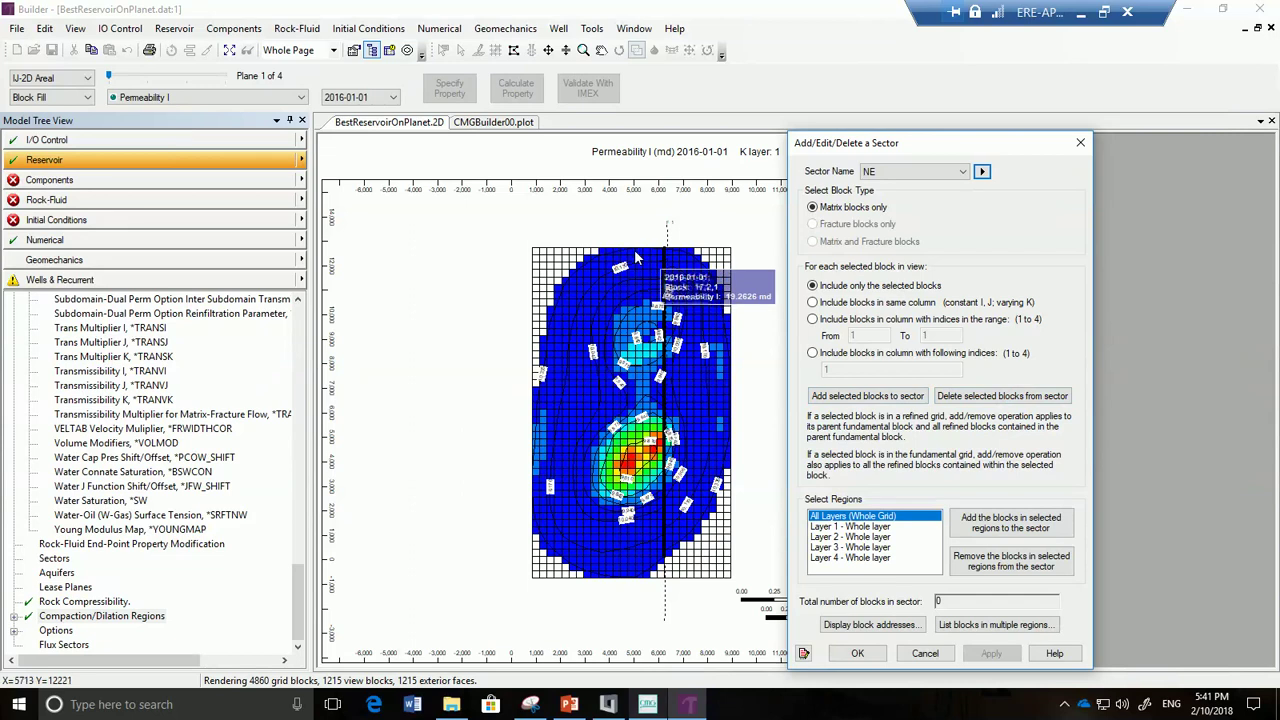
drag(633, 258, 731, 420)
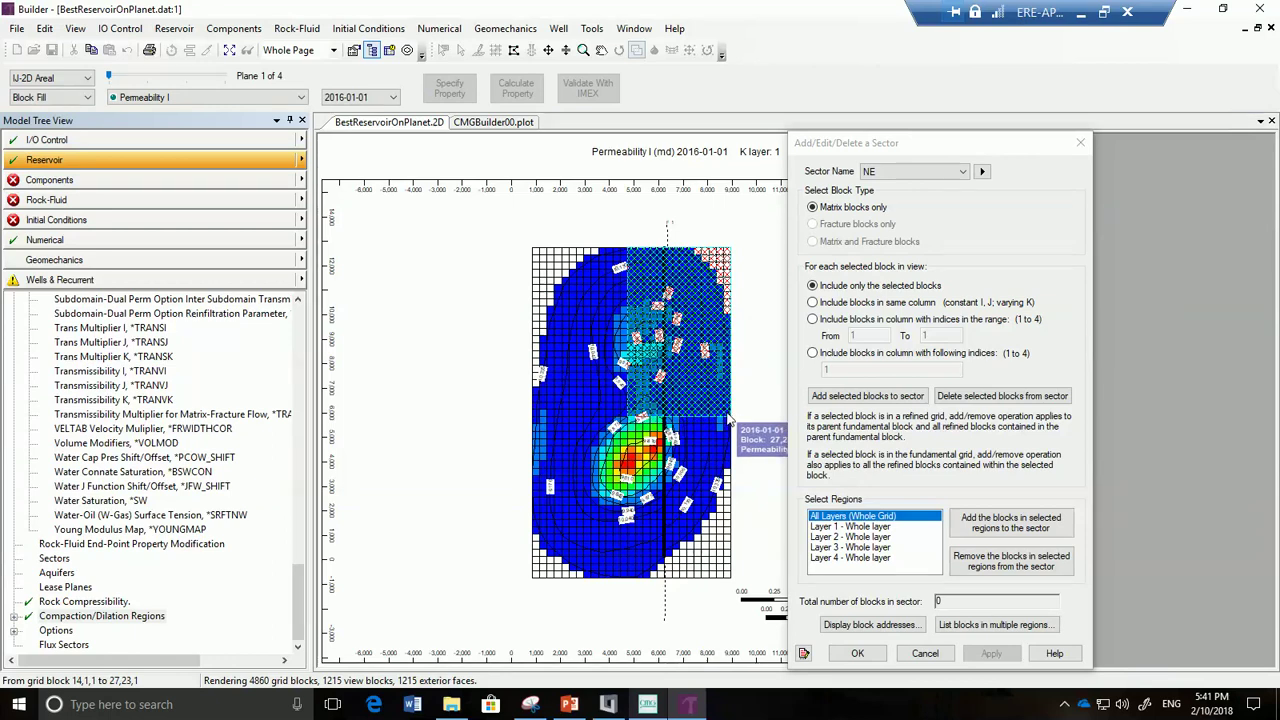
click(887, 398)
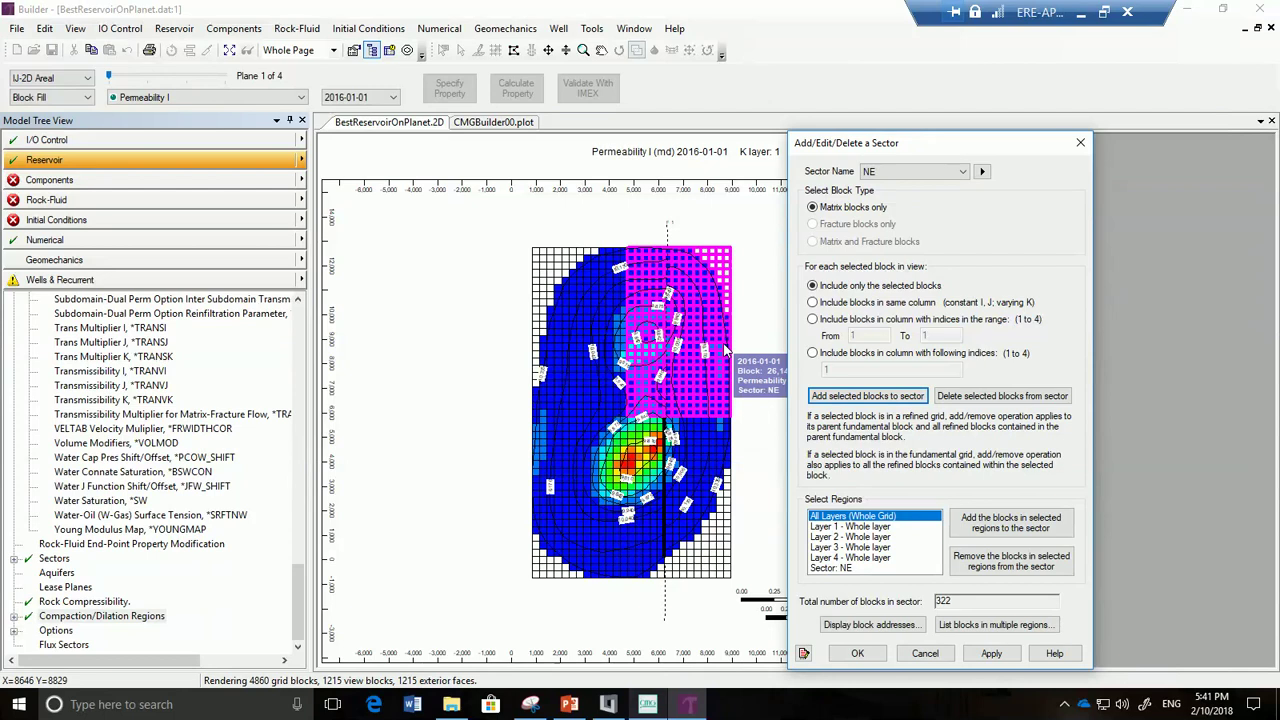
click(982, 172)
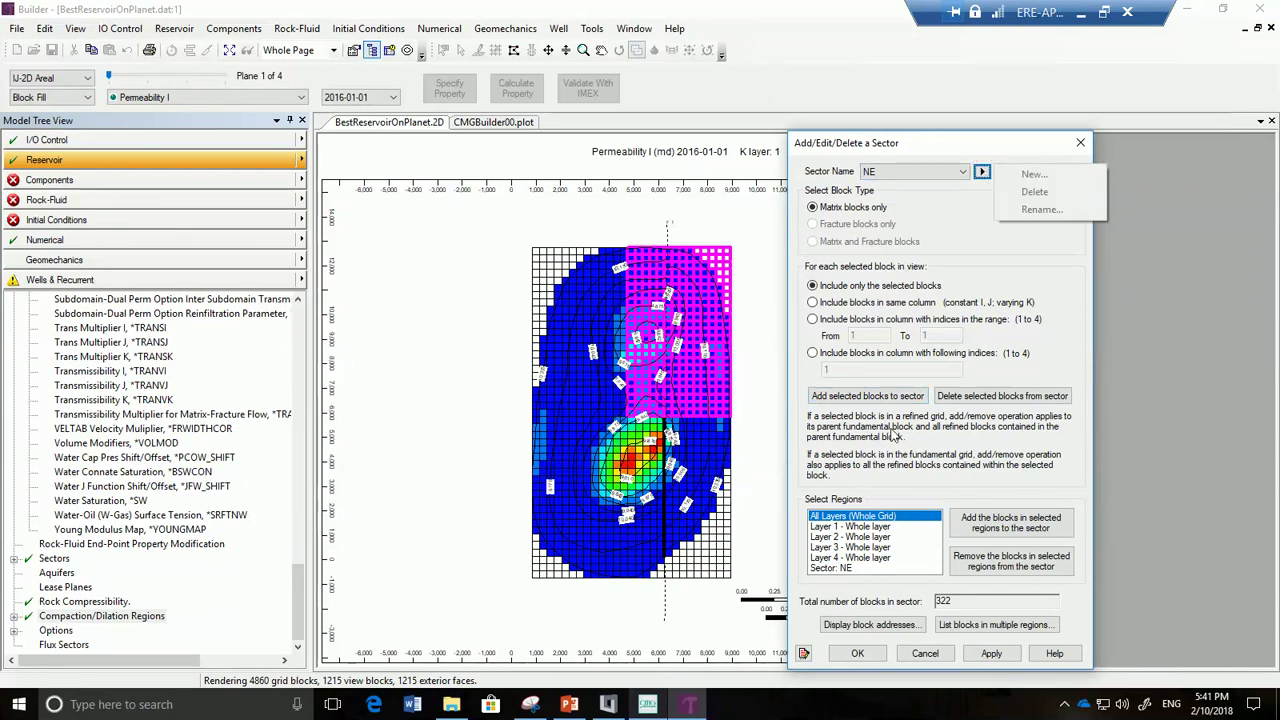
click(995, 655)
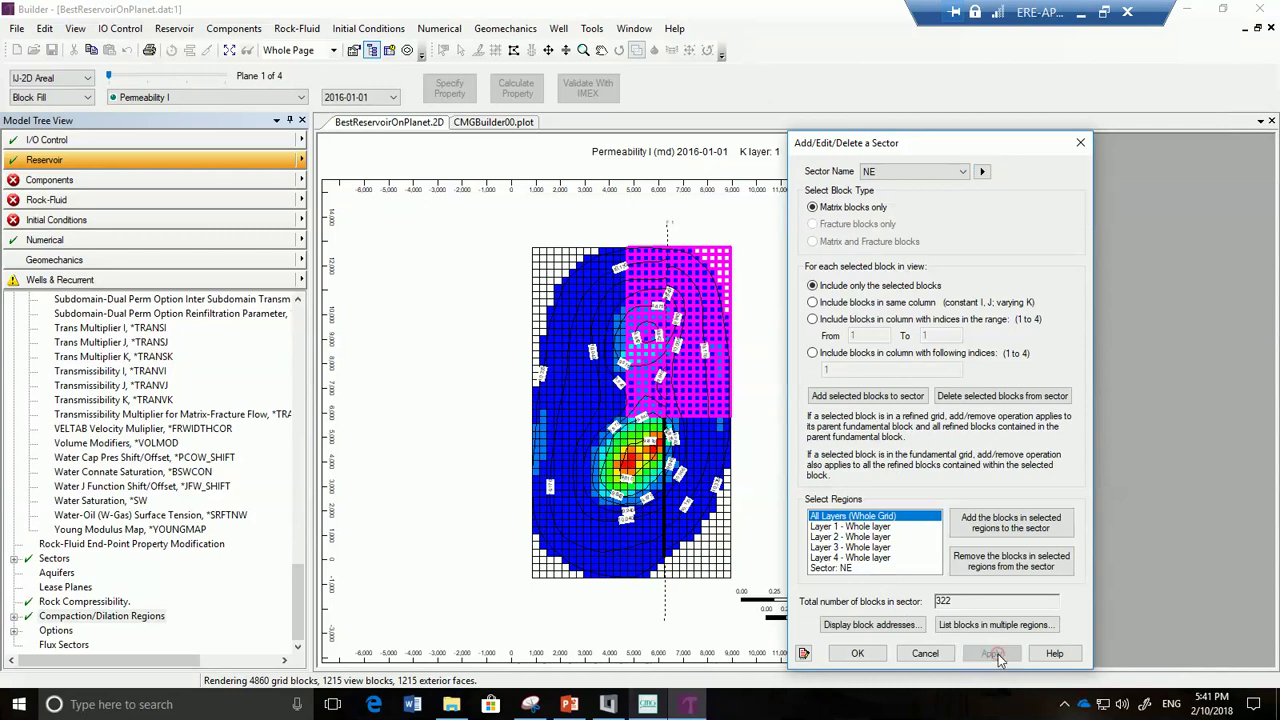
Add sector NW with the 299 upper-left grid blocks and apply it
click(983, 175)
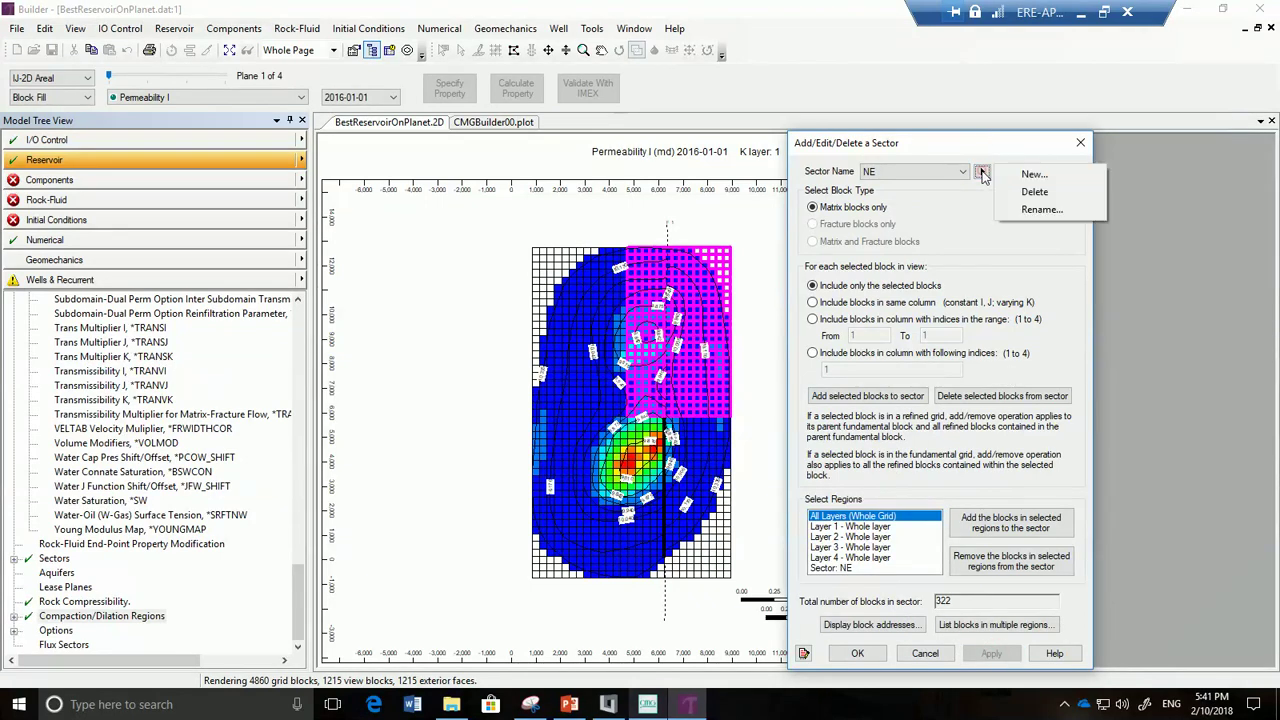
click(1020, 174)
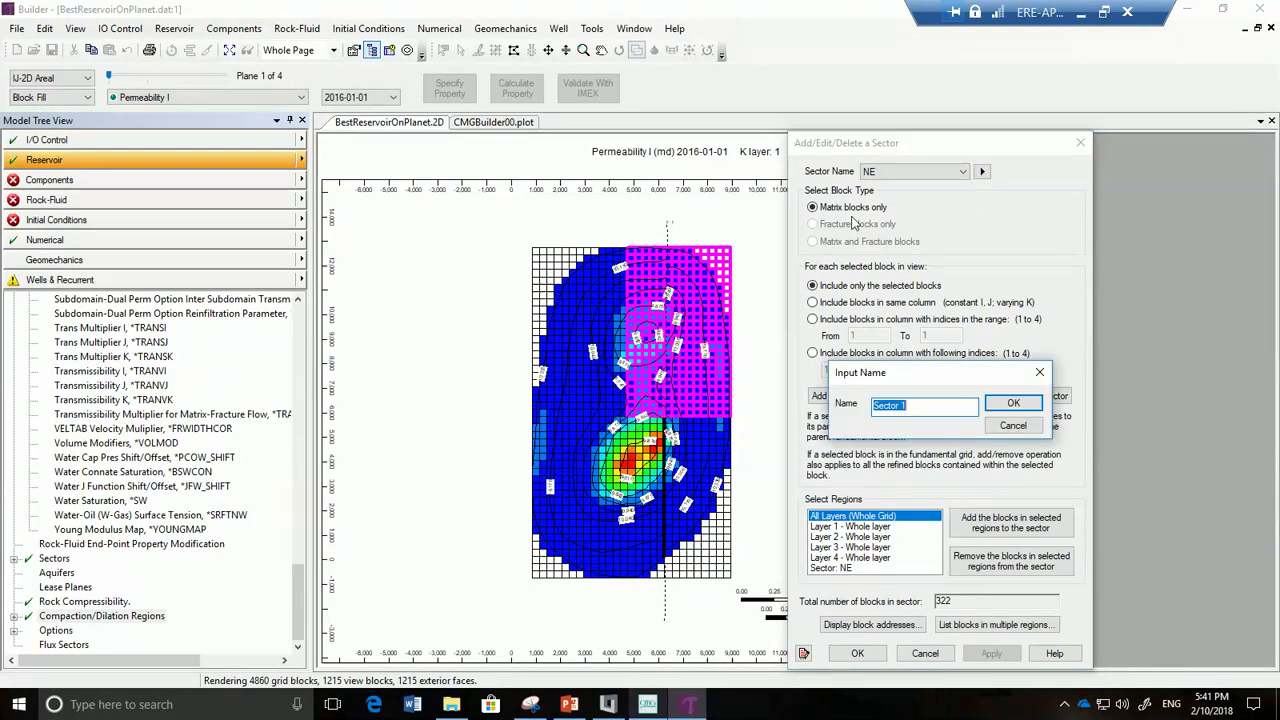
text(NW)
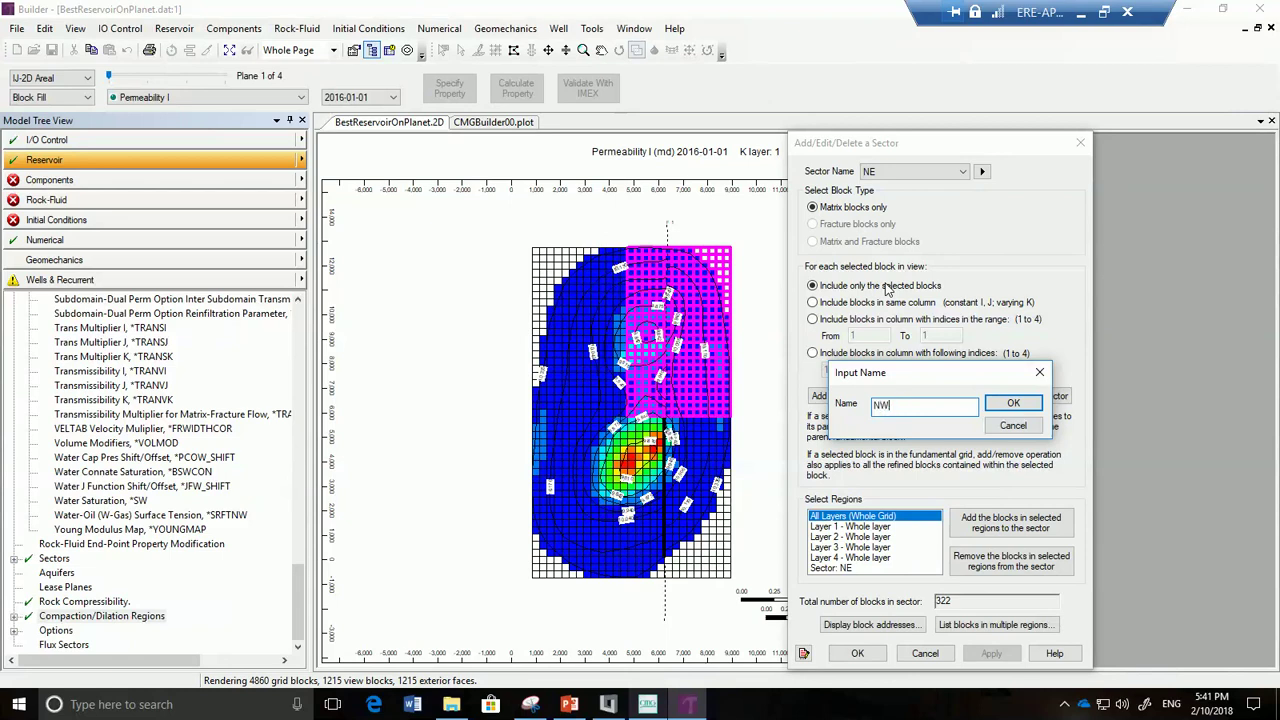
click(1035, 405)
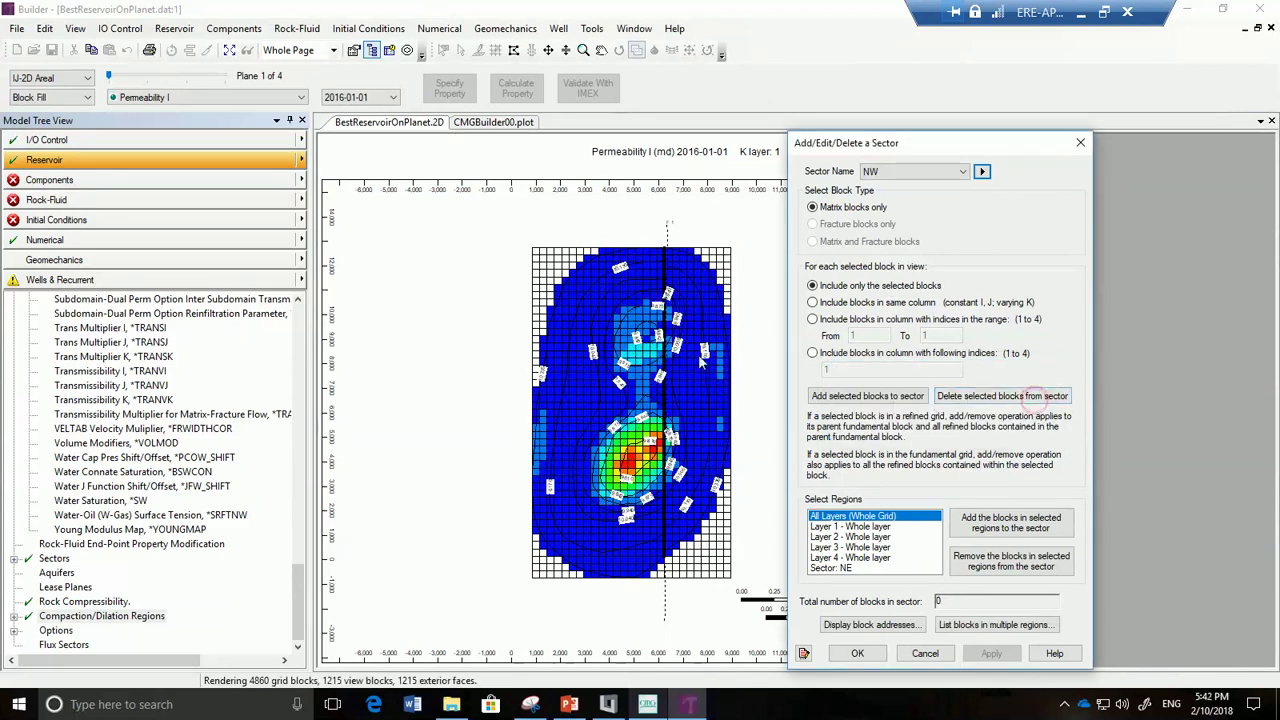
drag(638, 261, 594, 297)
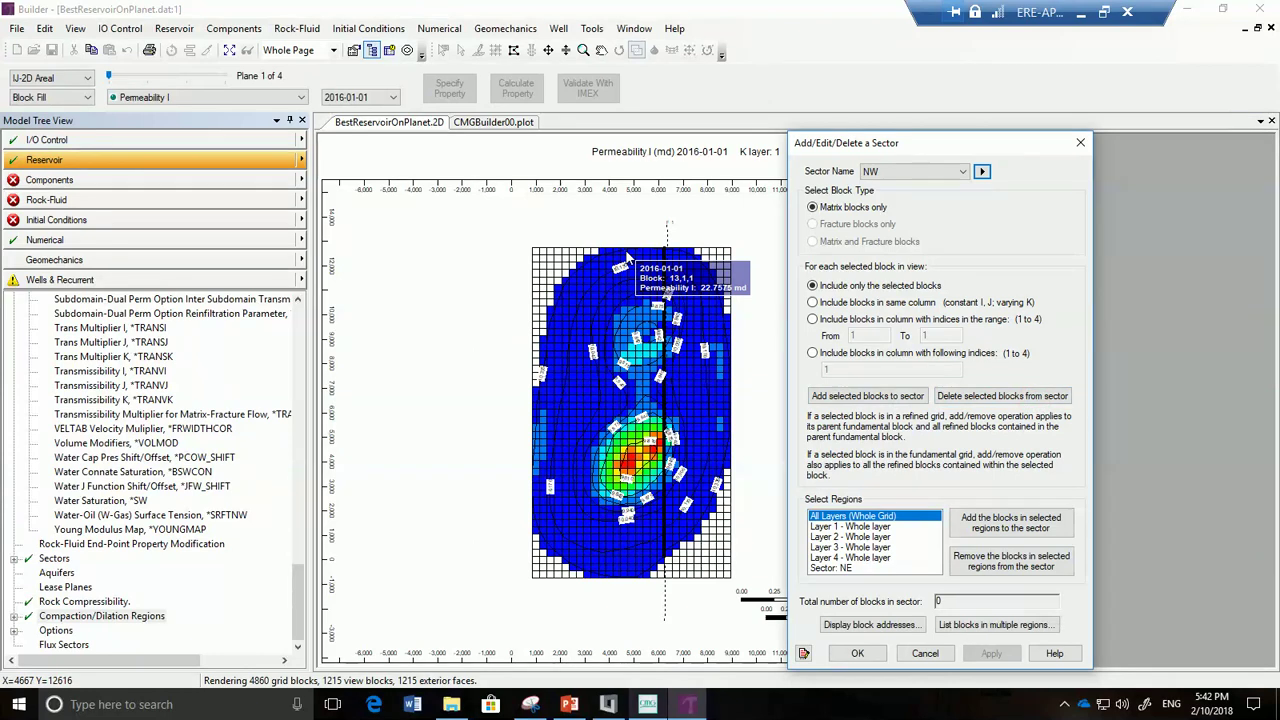
mouse_move(568, 350)
mouse_down()
mouse_move(537, 388)
mouse_move(536, 421)
mouse_up()
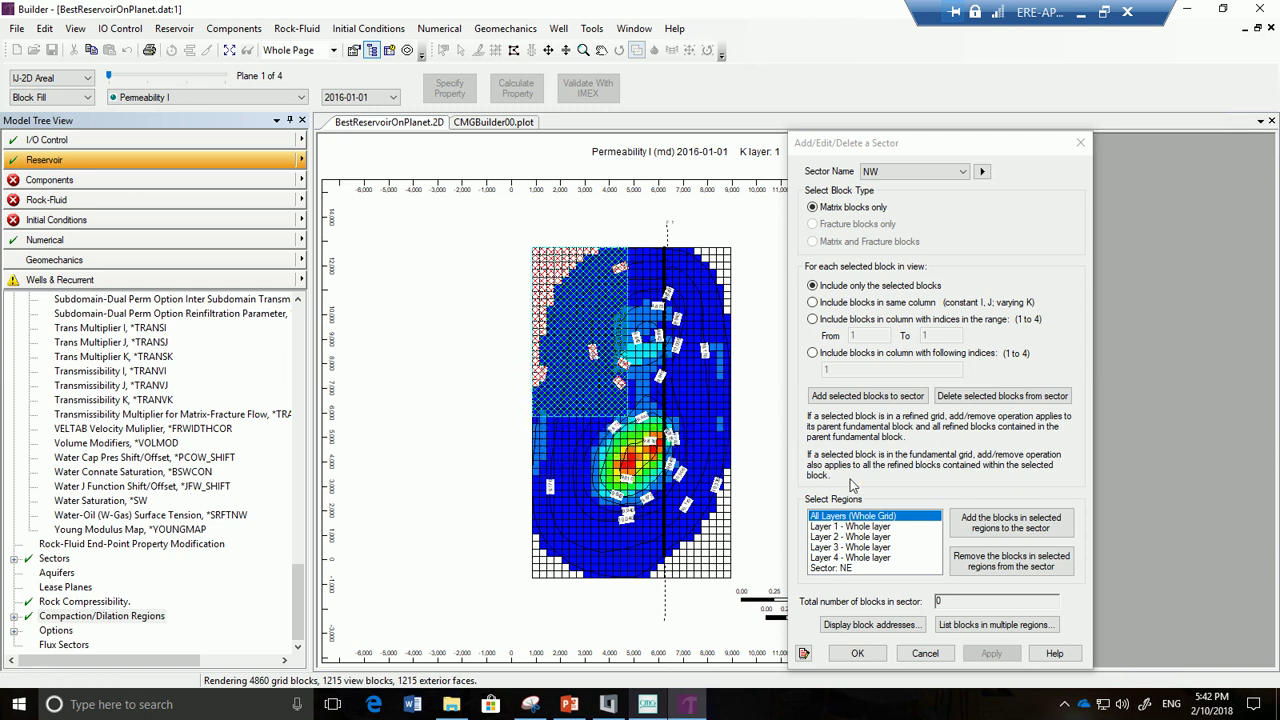
click(884, 400)
click(884, 400)
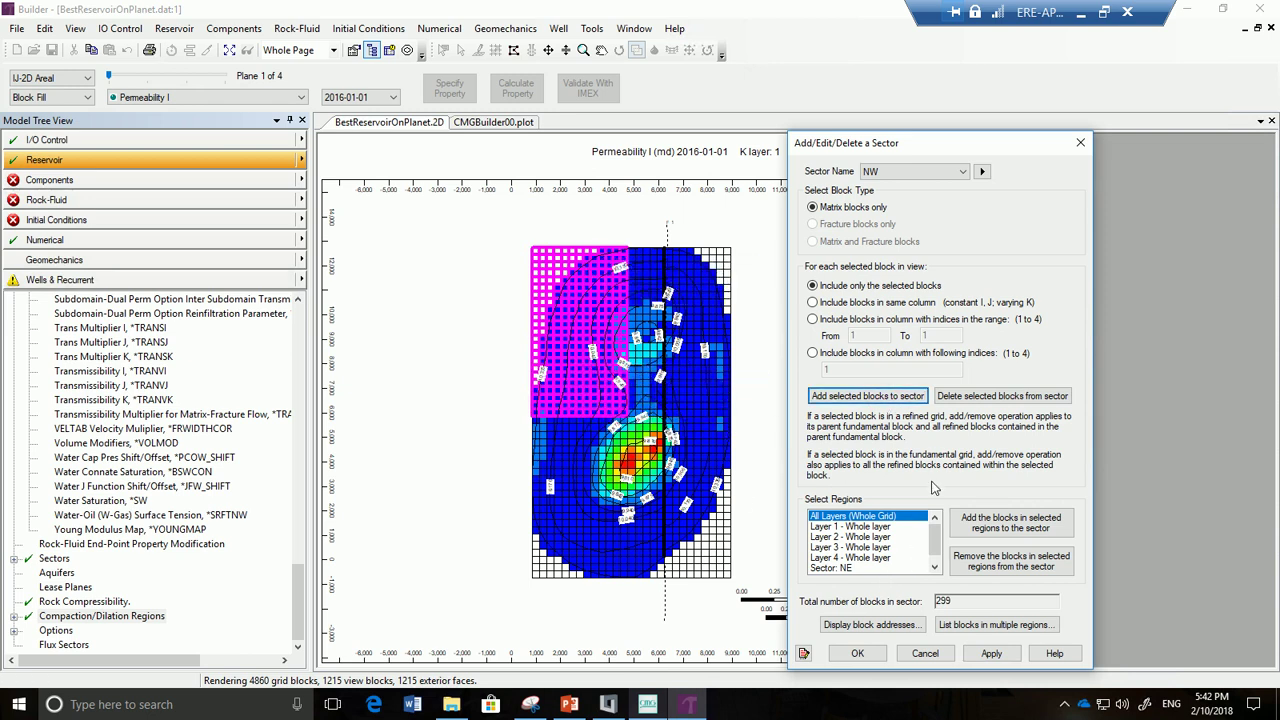
click(982, 171)
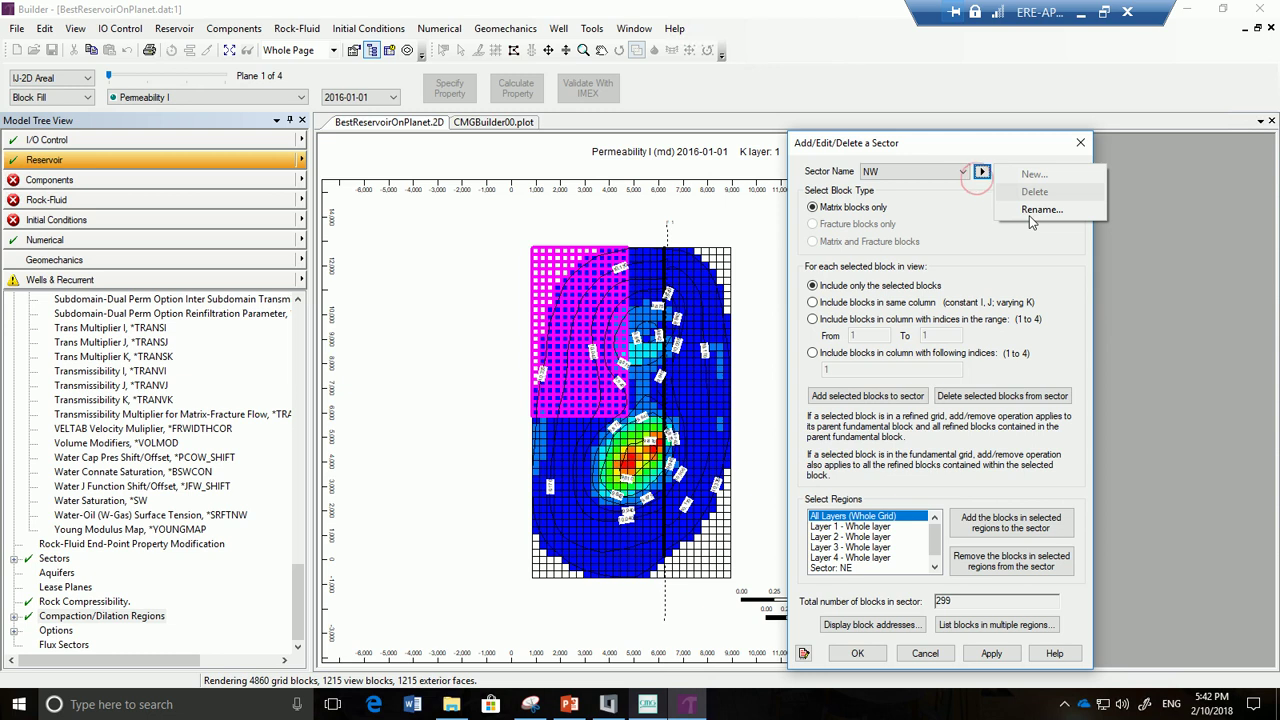
click(971, 654)
Create sector S from the 702 lower-half grid blocks and apply it
click(982, 171)
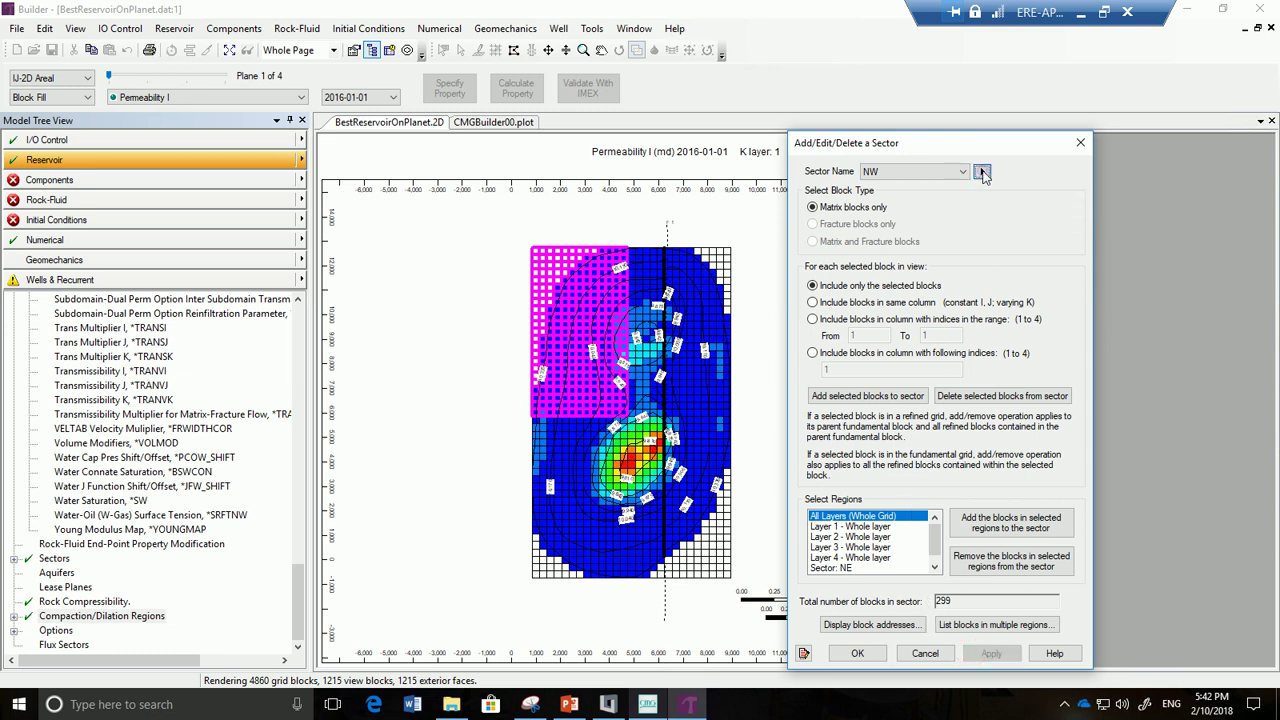
click(1034, 174)
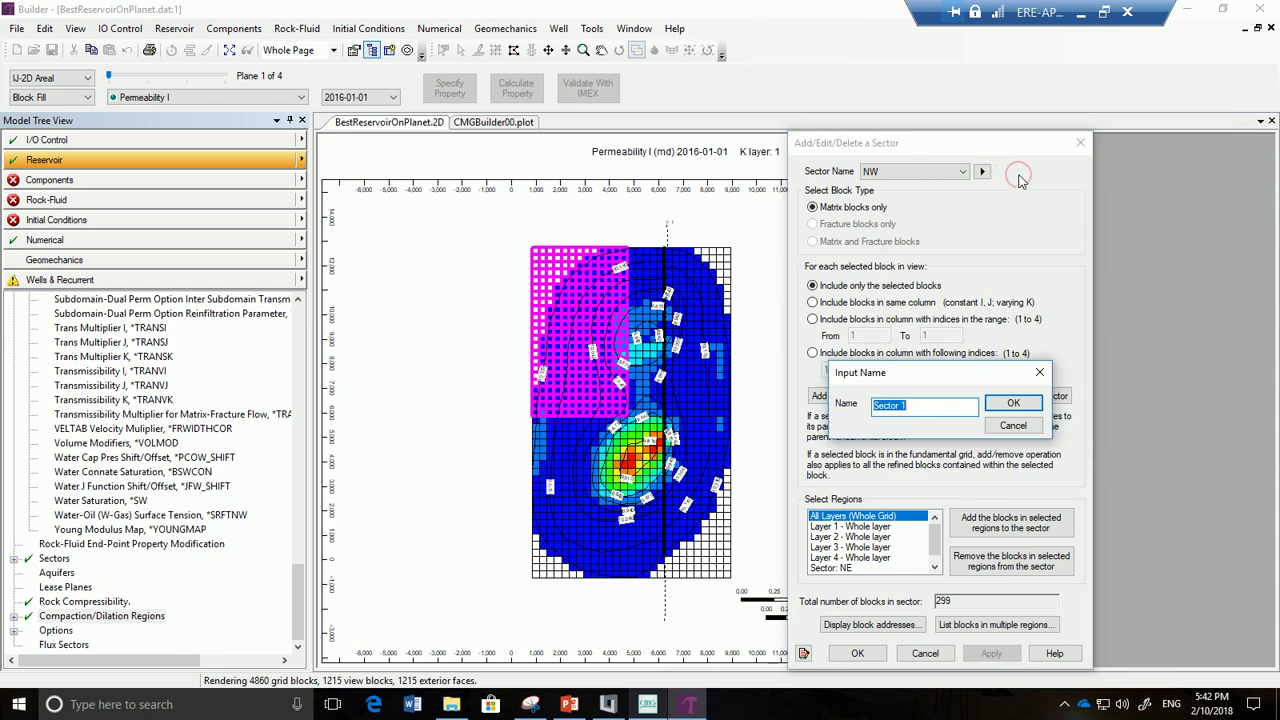
text(S)
click(1030, 406)
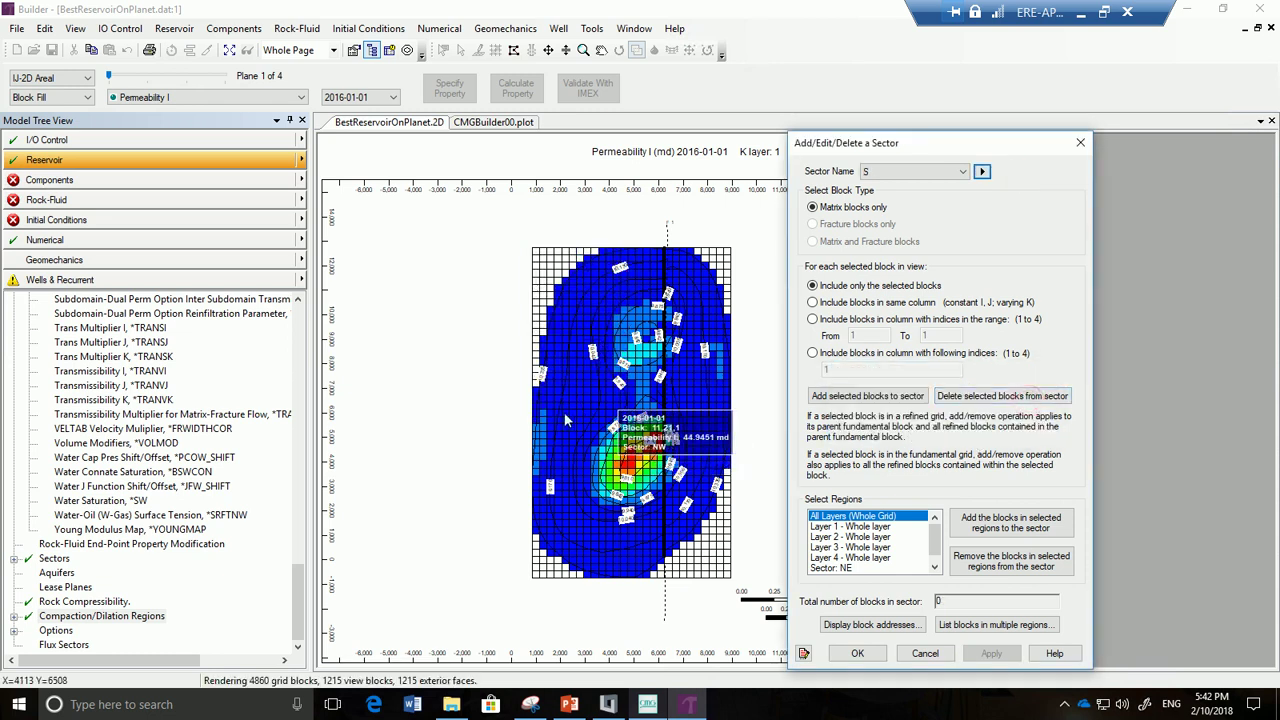
mouse_move(538, 419)
mouse_down()
mouse_move(660, 468)
mouse_move(664, 528)
mouse_up()
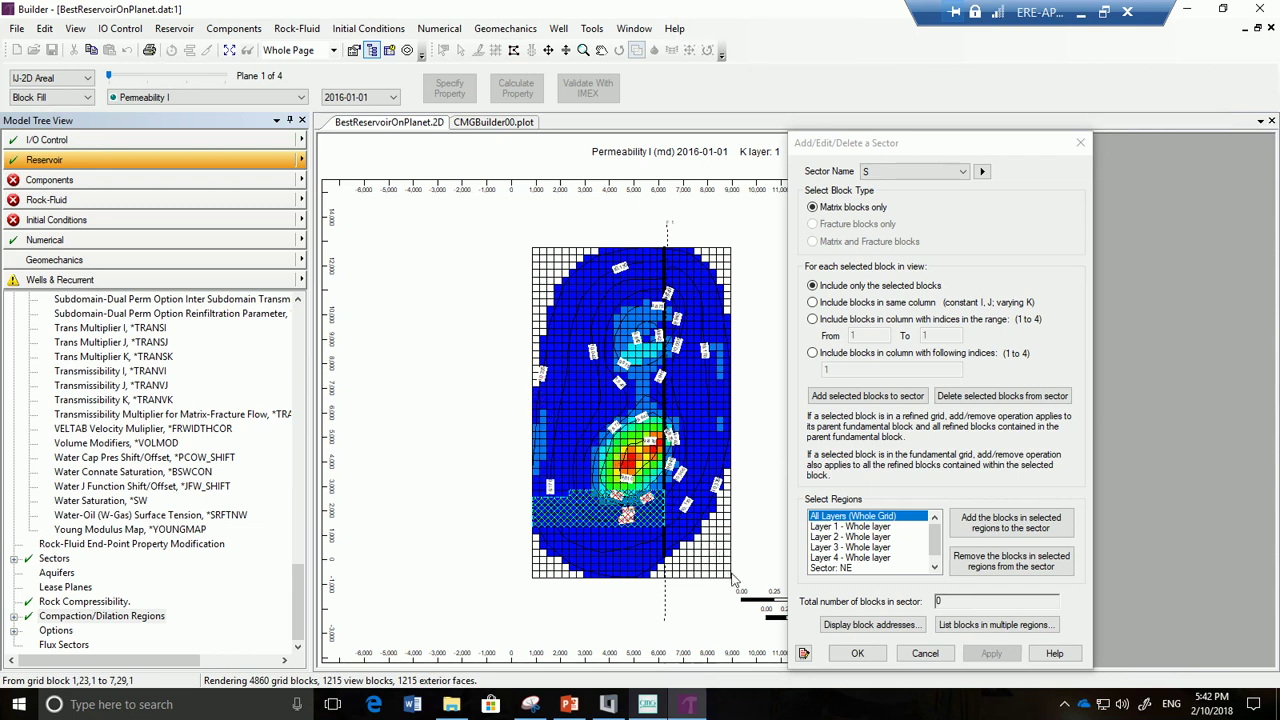
drag(727, 430, 712, 398)
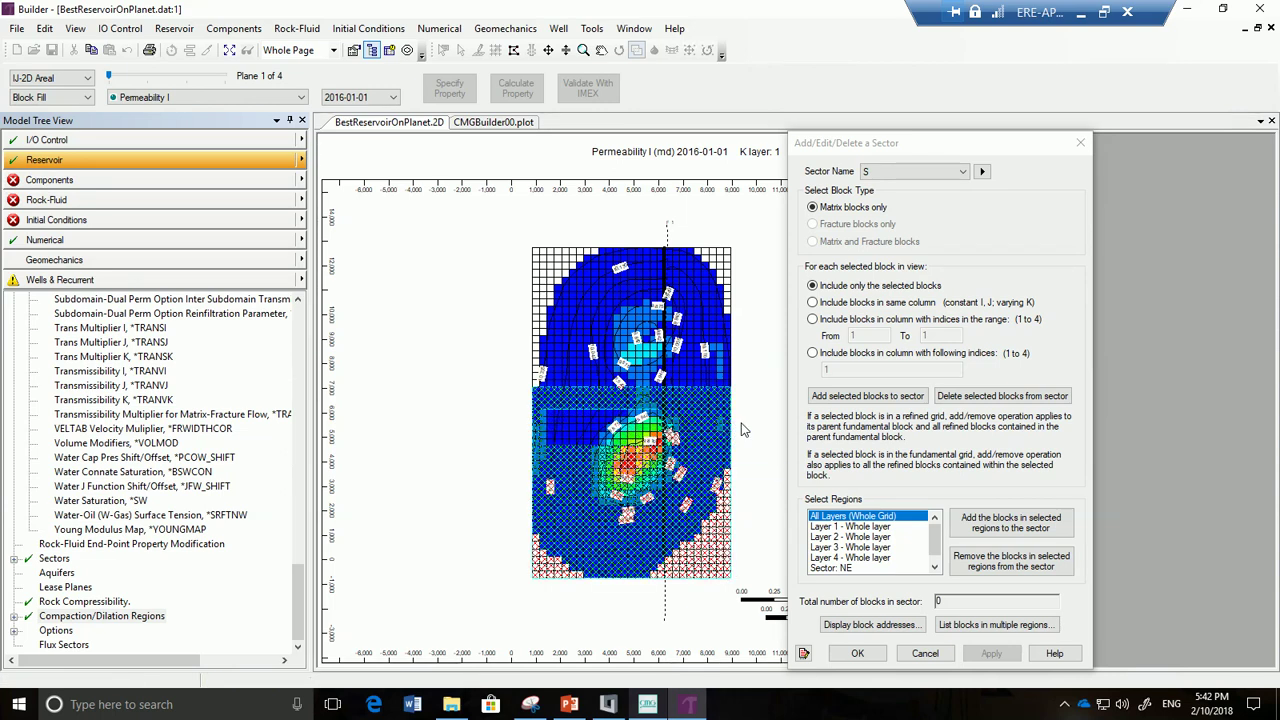
click(905, 396)
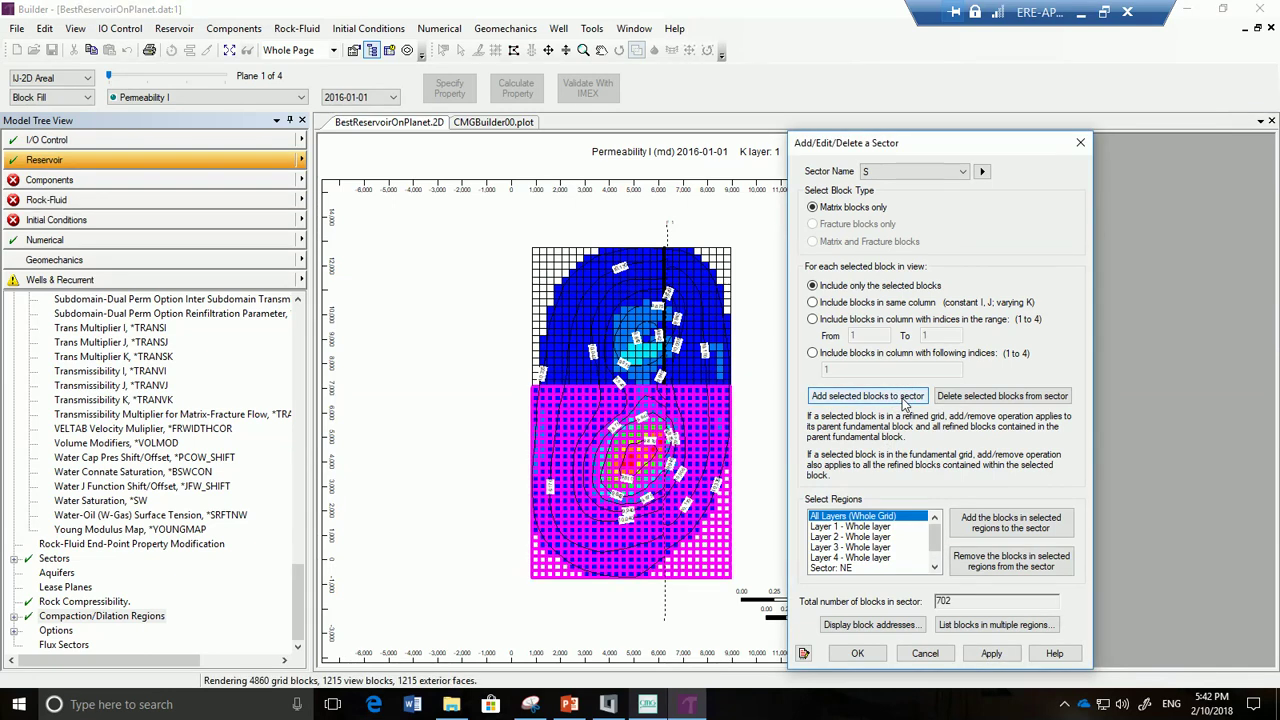
click(988, 655)
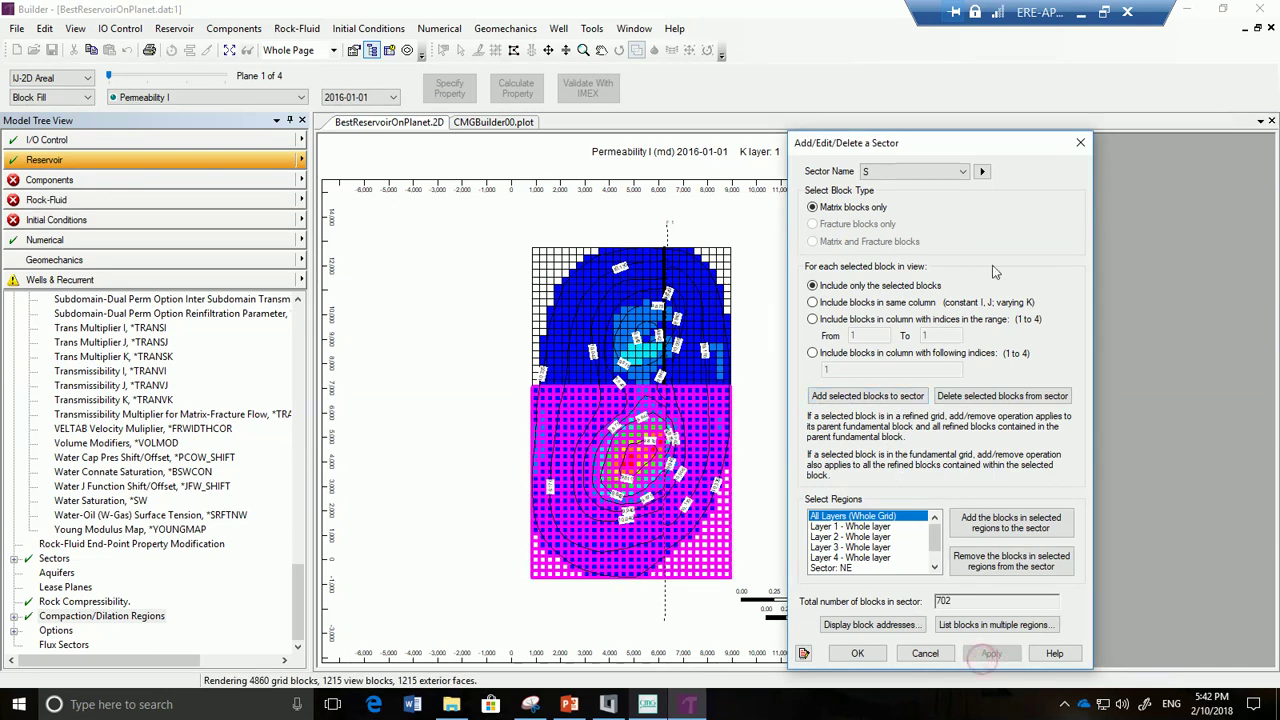
Check sectors NE, NW and S on the map, then close the sector editor
click(962, 173)
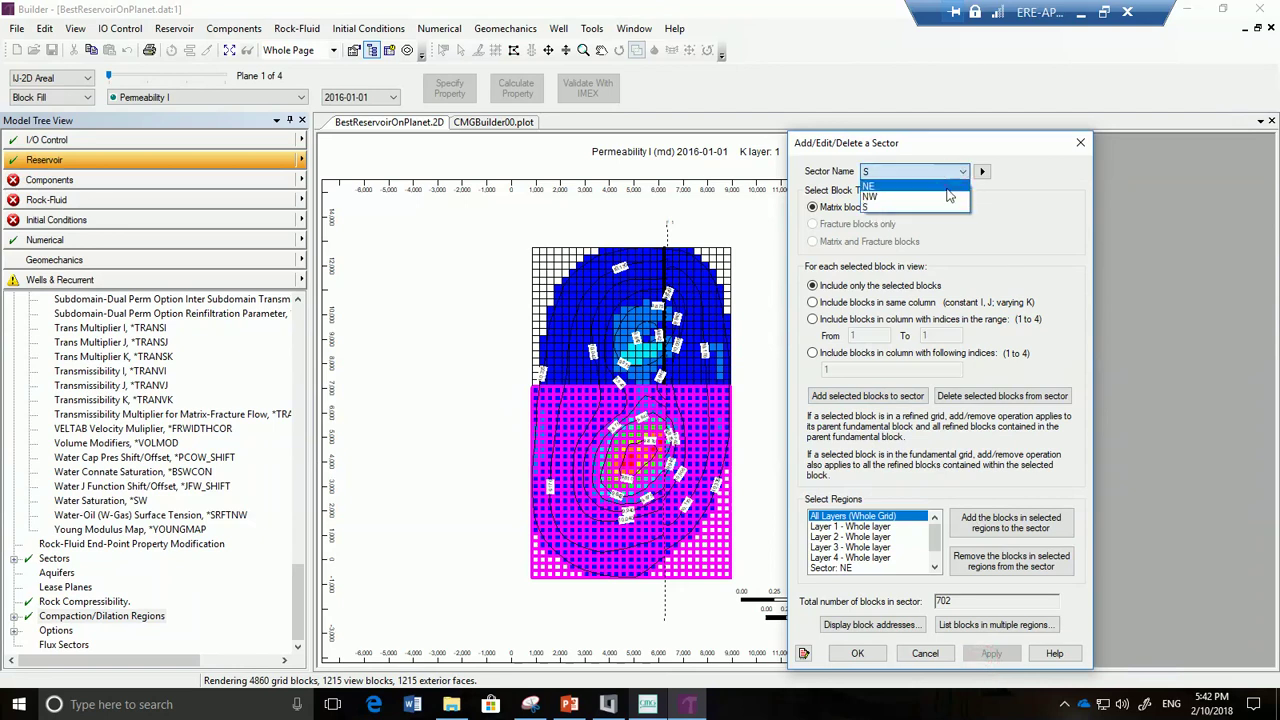
click(947, 188)
click(949, 176)
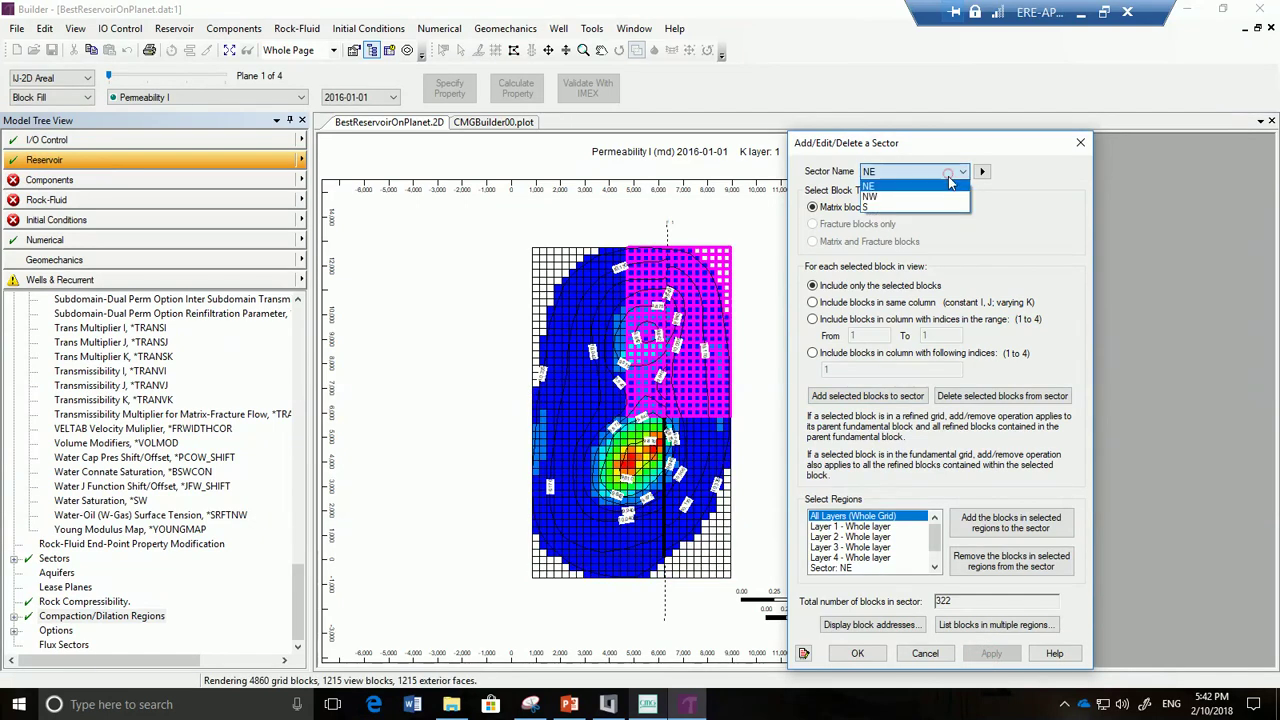
click(948, 196)
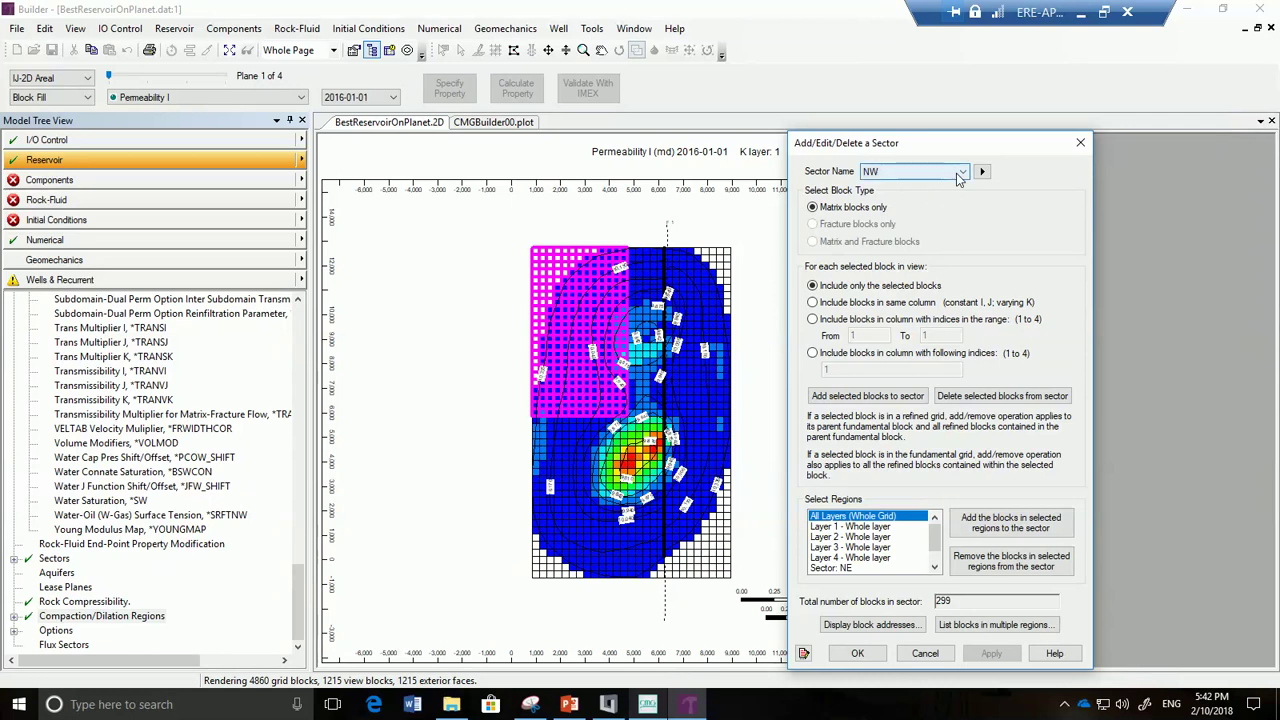
click(958, 173)
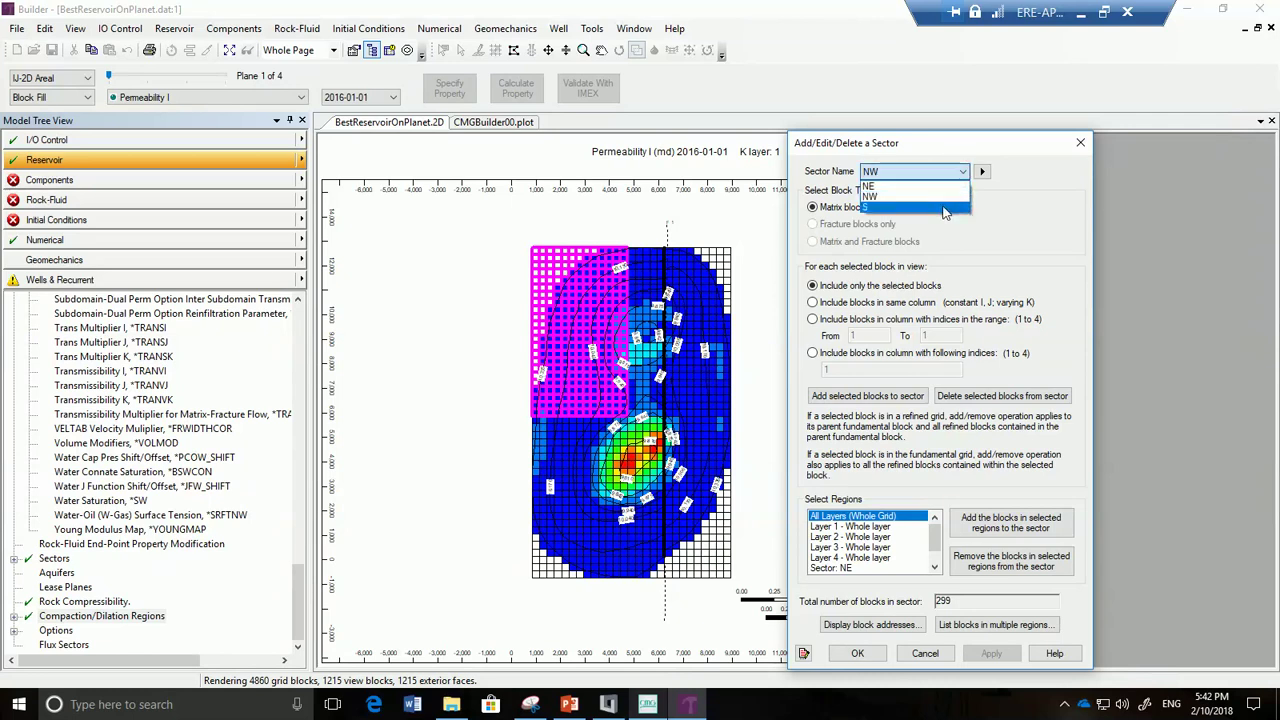
click(945, 208)
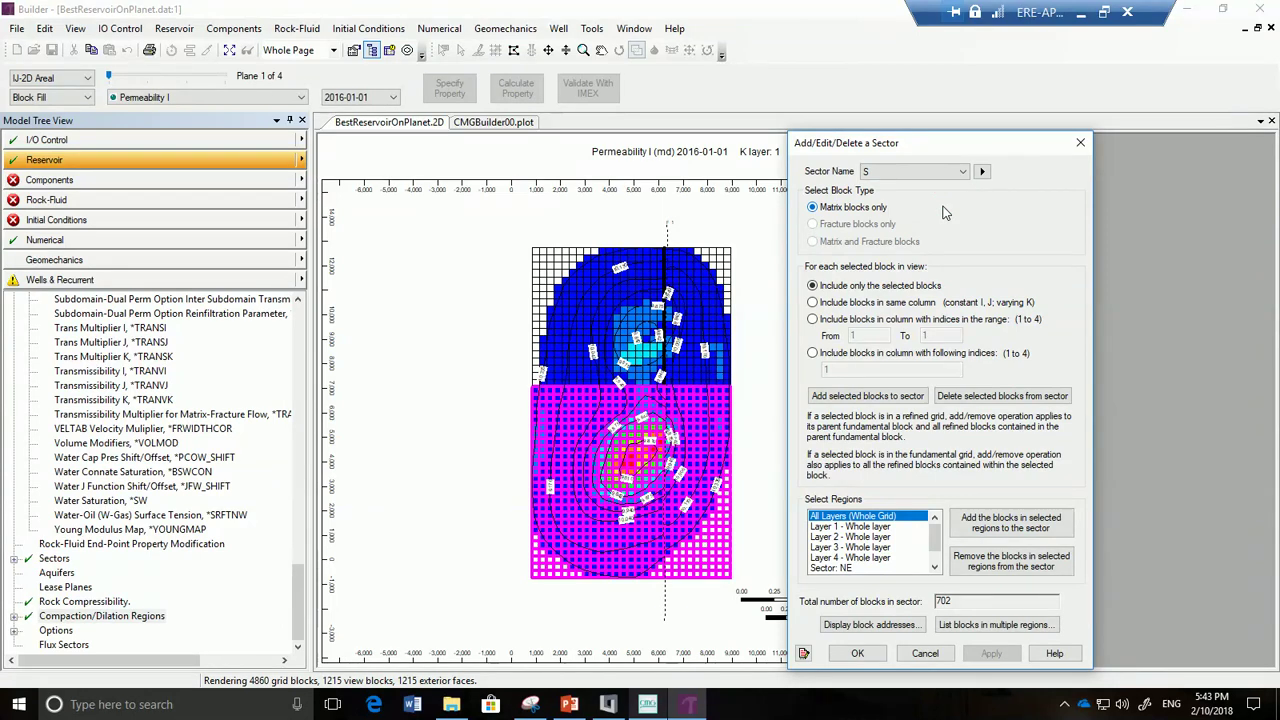
click(857, 655)
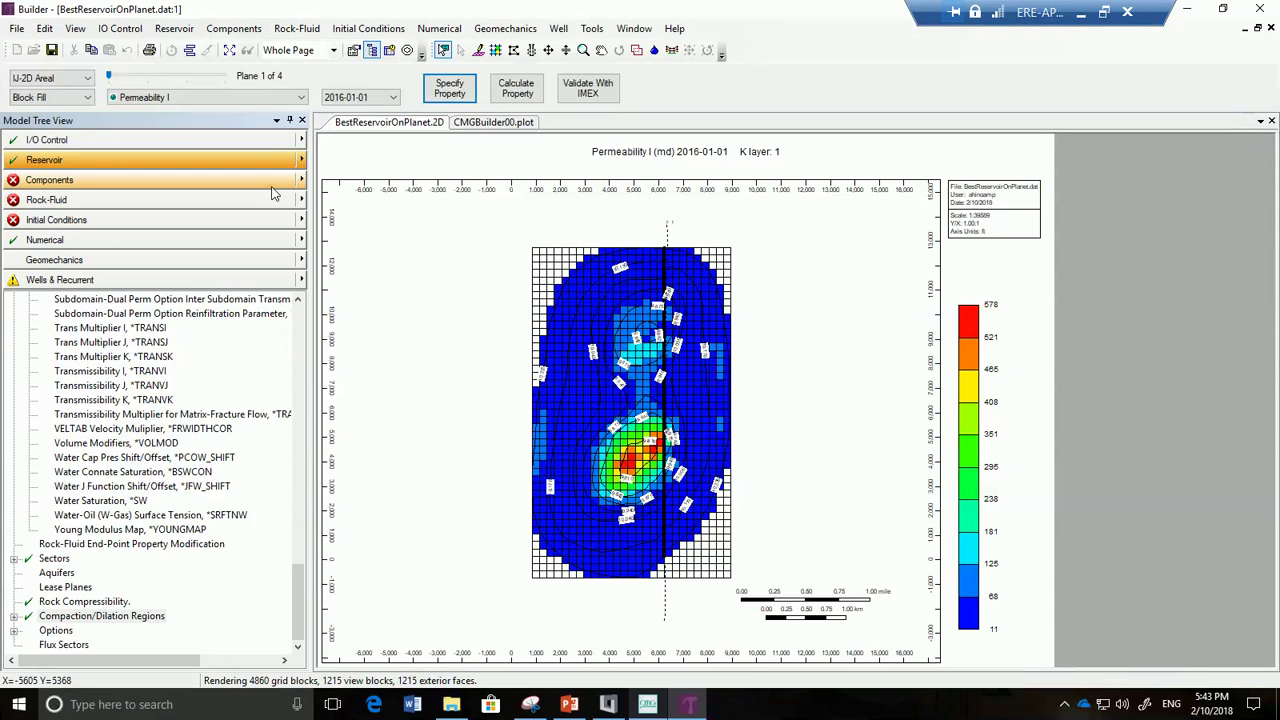
click(272, 186)
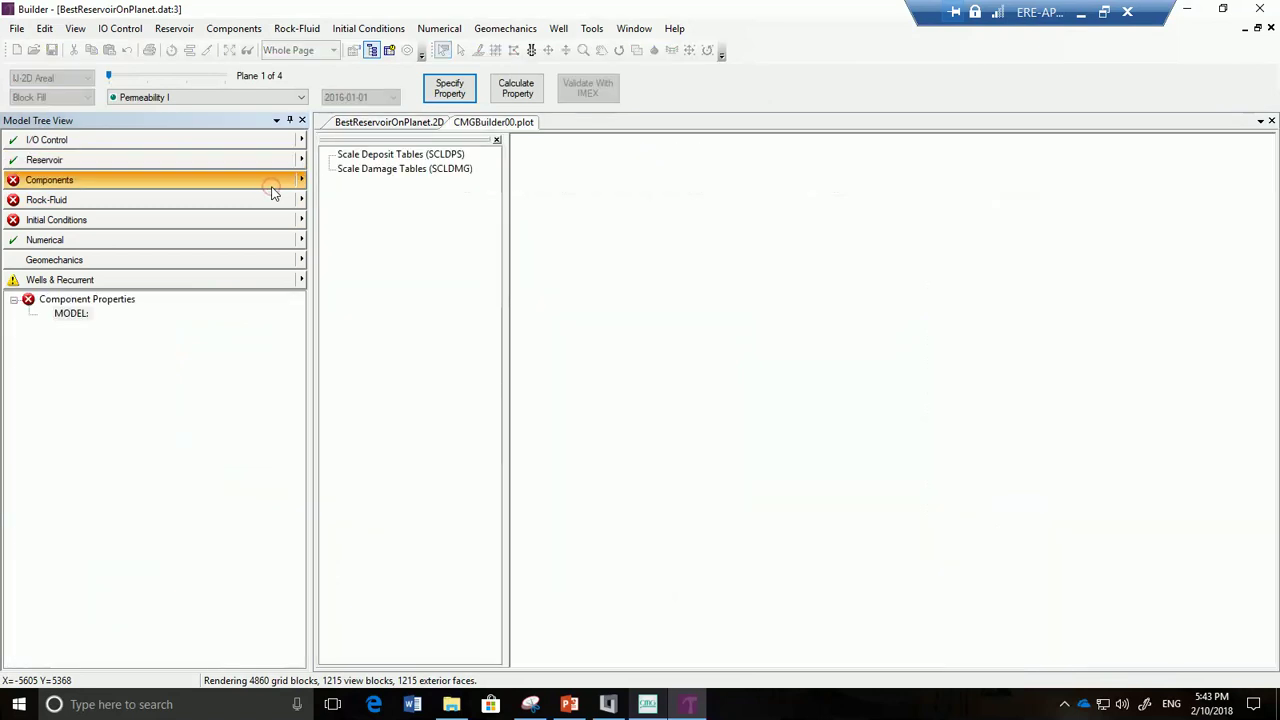
Start a quick black-oil model from correlations for the Component Properties MODEL
click(108, 305)
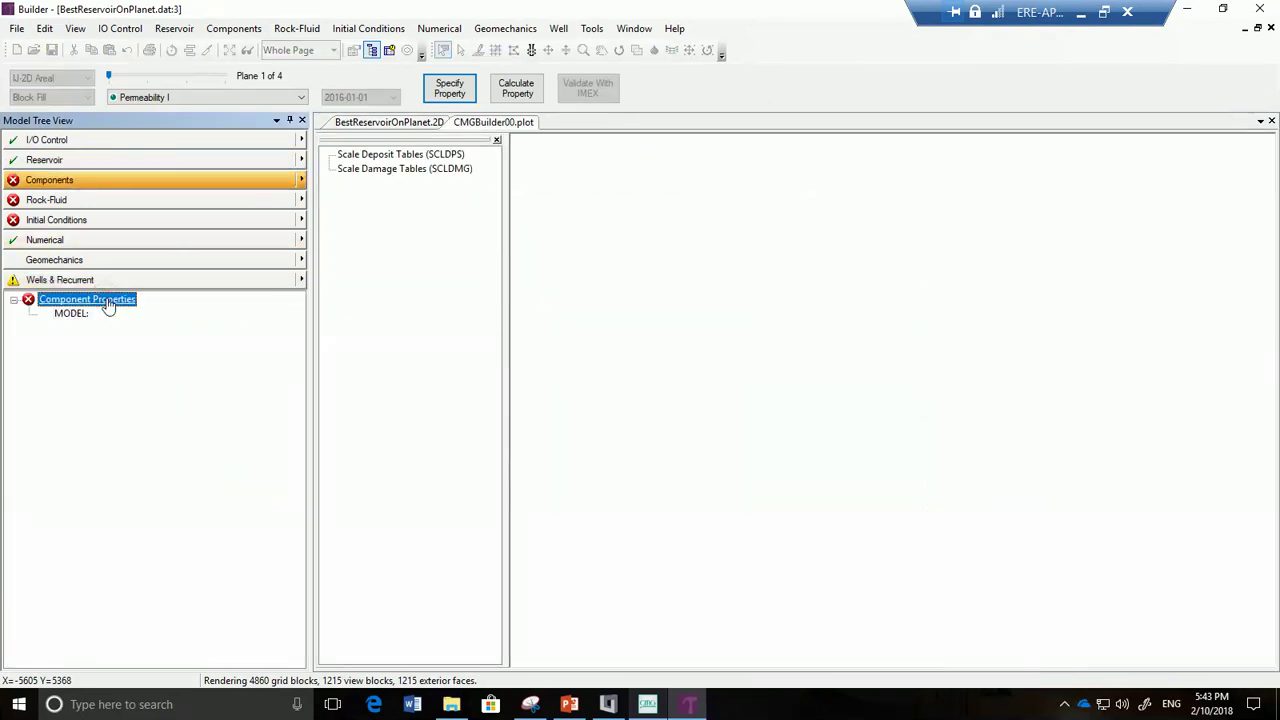
double_click(74, 315)
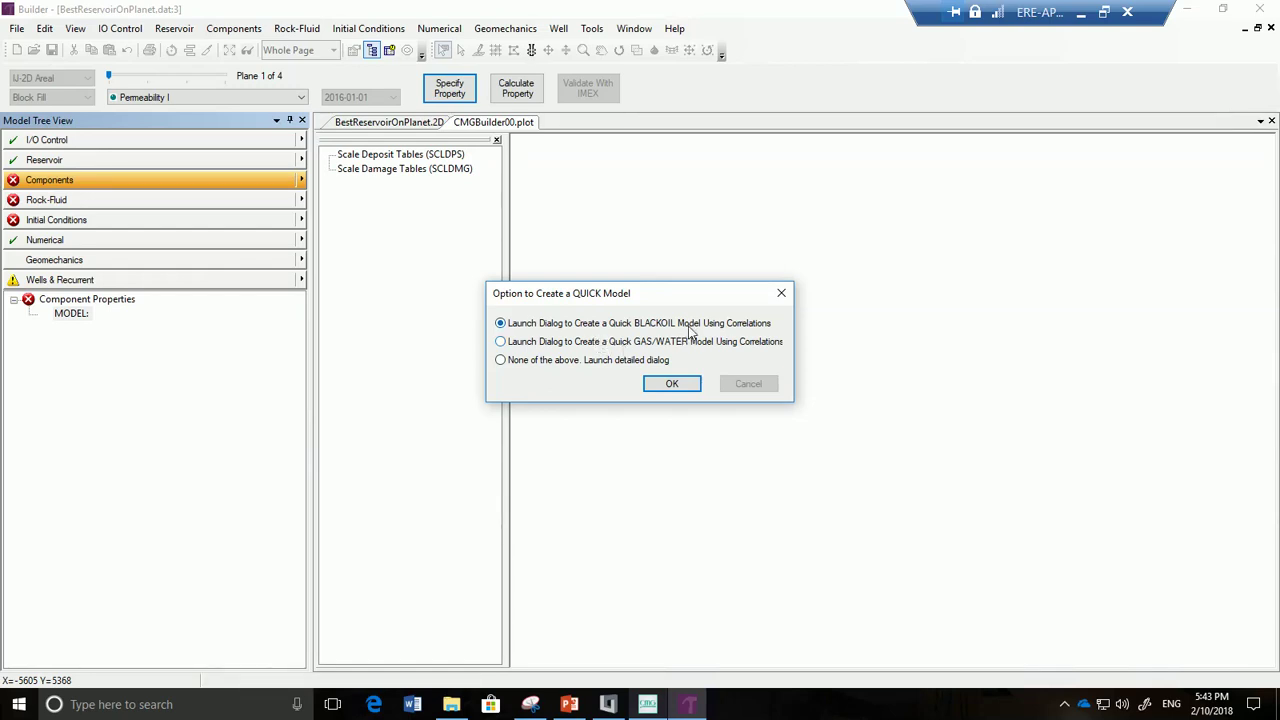
click(668, 386)
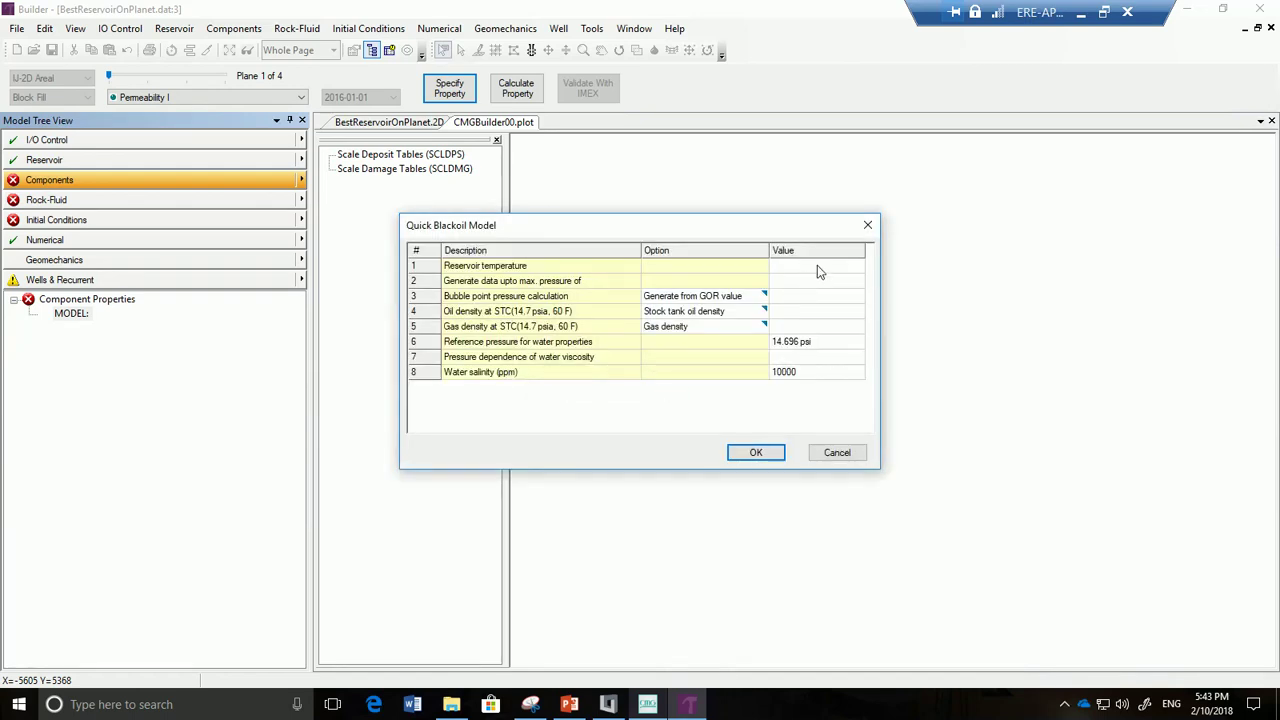
Set reservoir temperature to 150 F and maximum pressure to 5100 psi
click(817, 267)
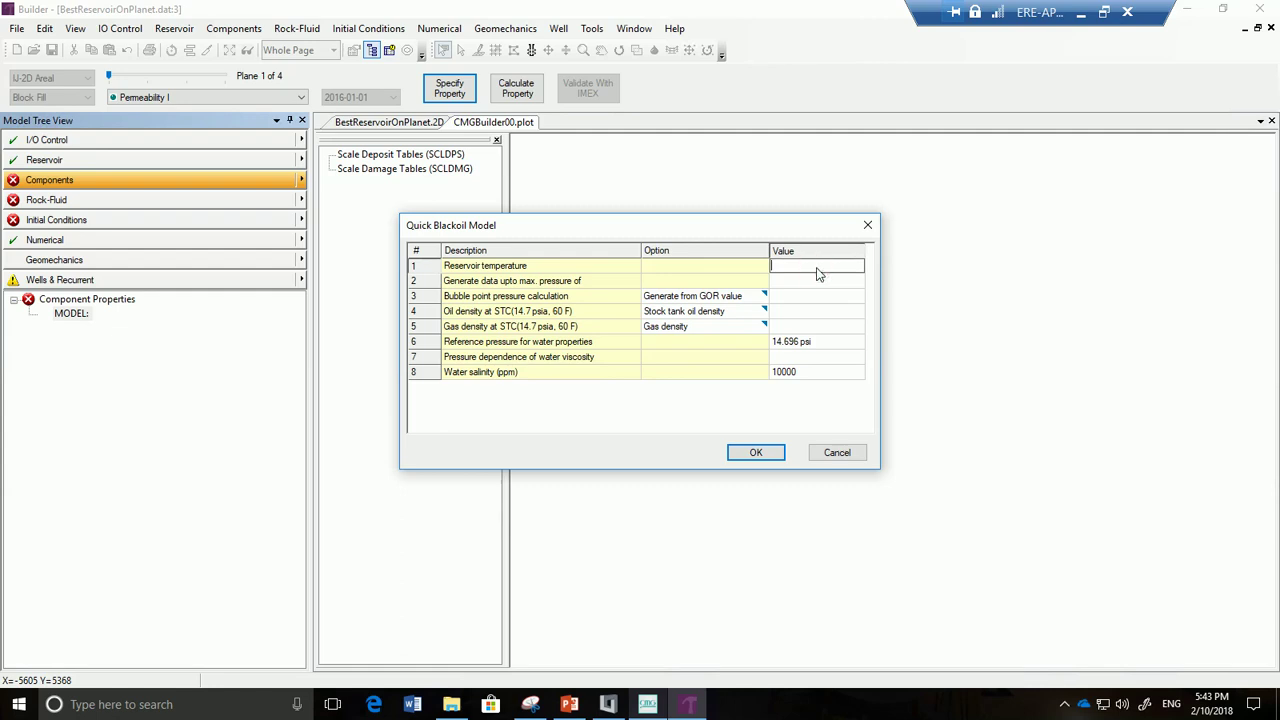
text(150)
click(849, 283)
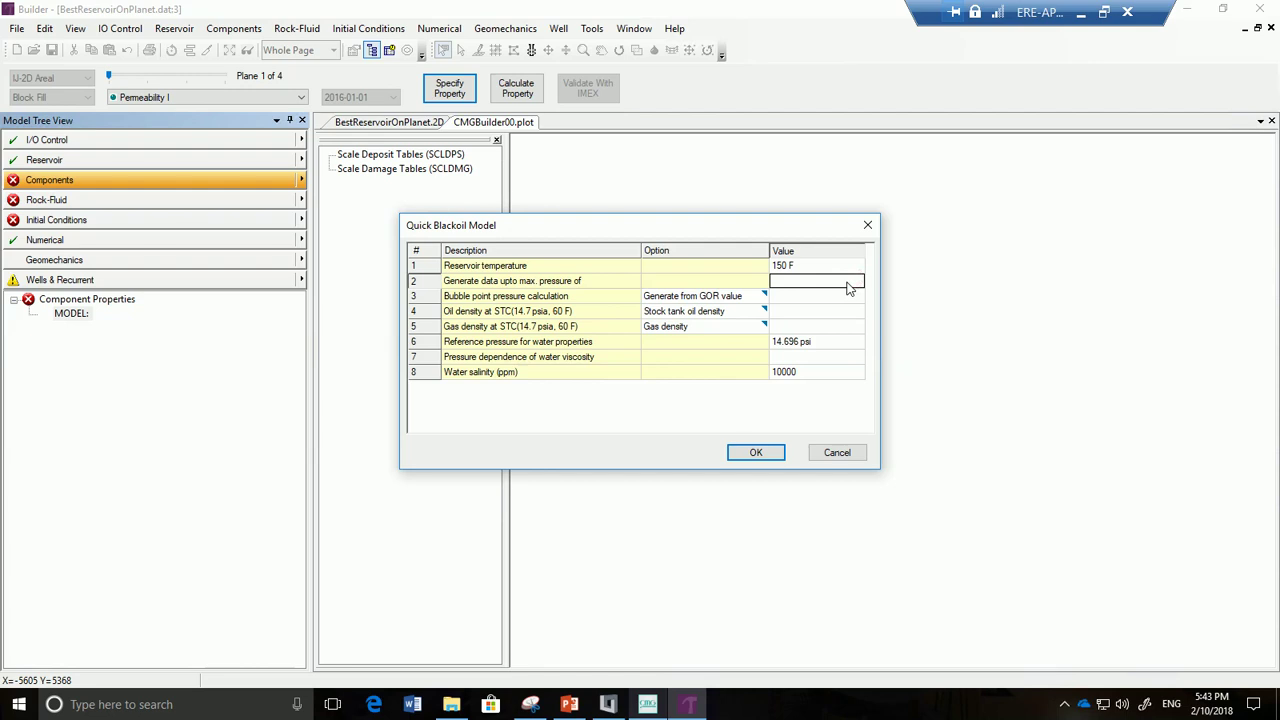
text(5100)
click(820, 328)
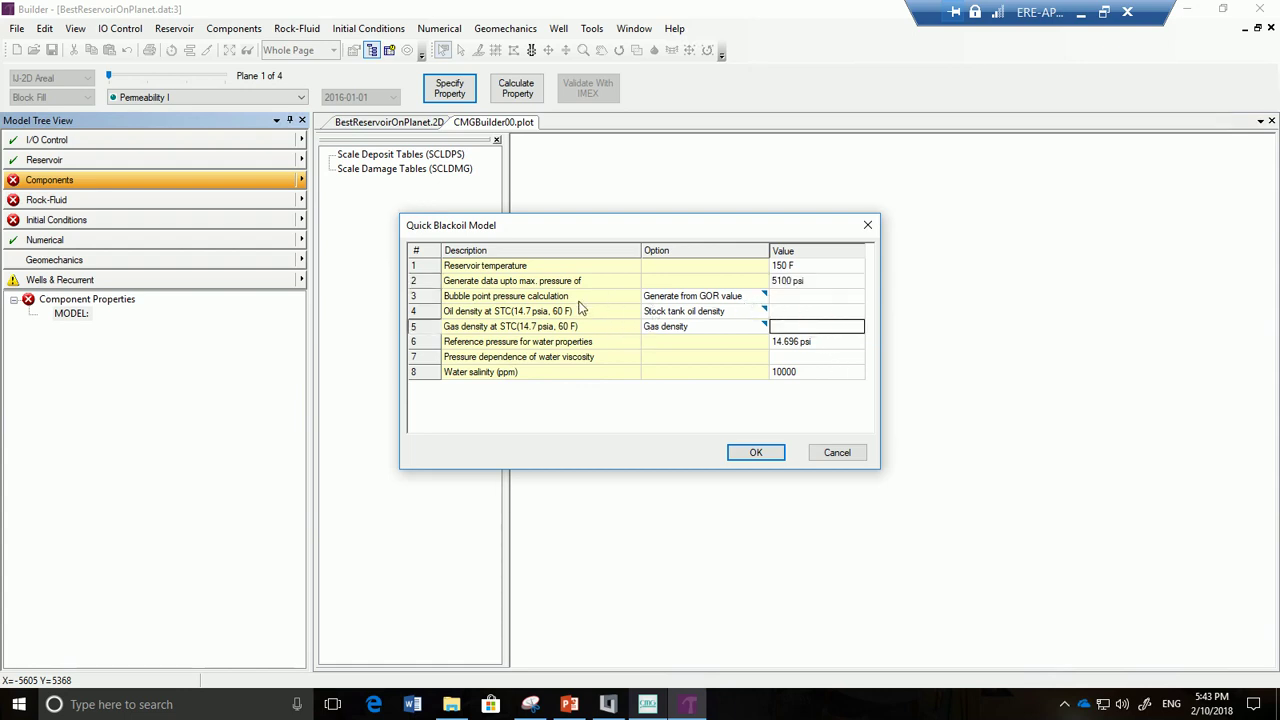
Choose to supply bubble point pressure directly, oil density as API gravity, gas density as air-relative gravity
click(761, 296)
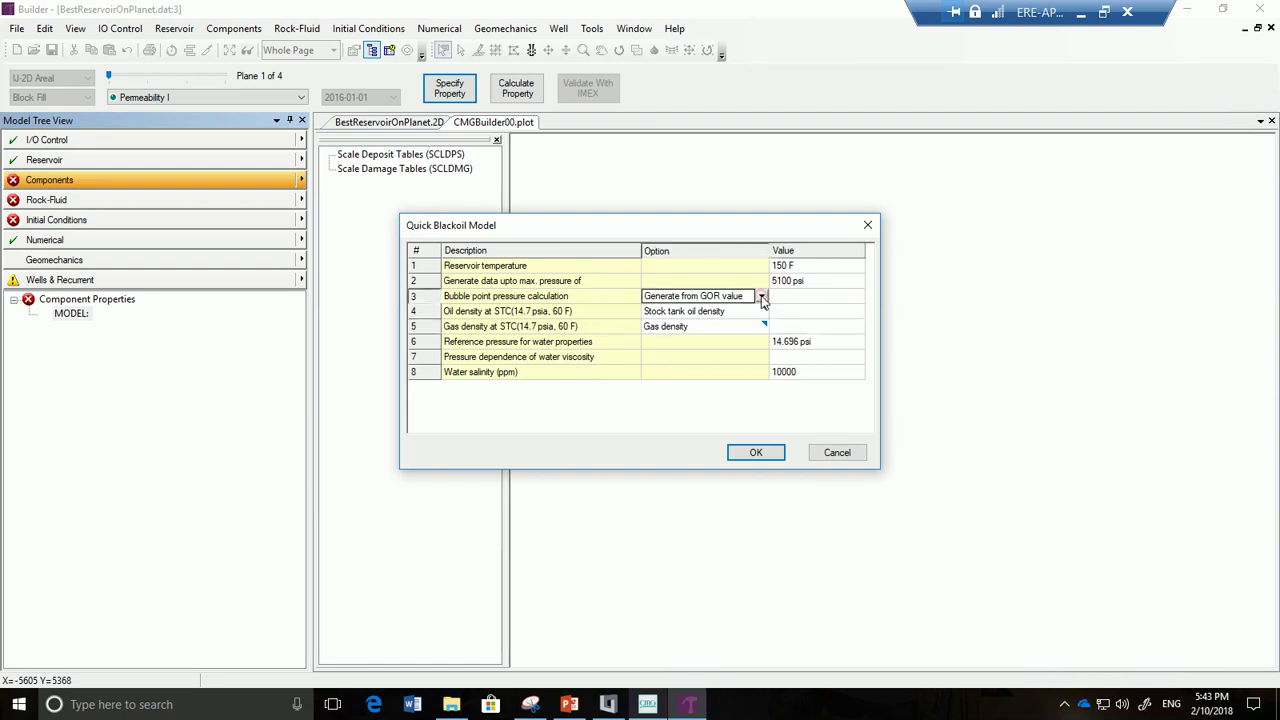
click(761, 297)
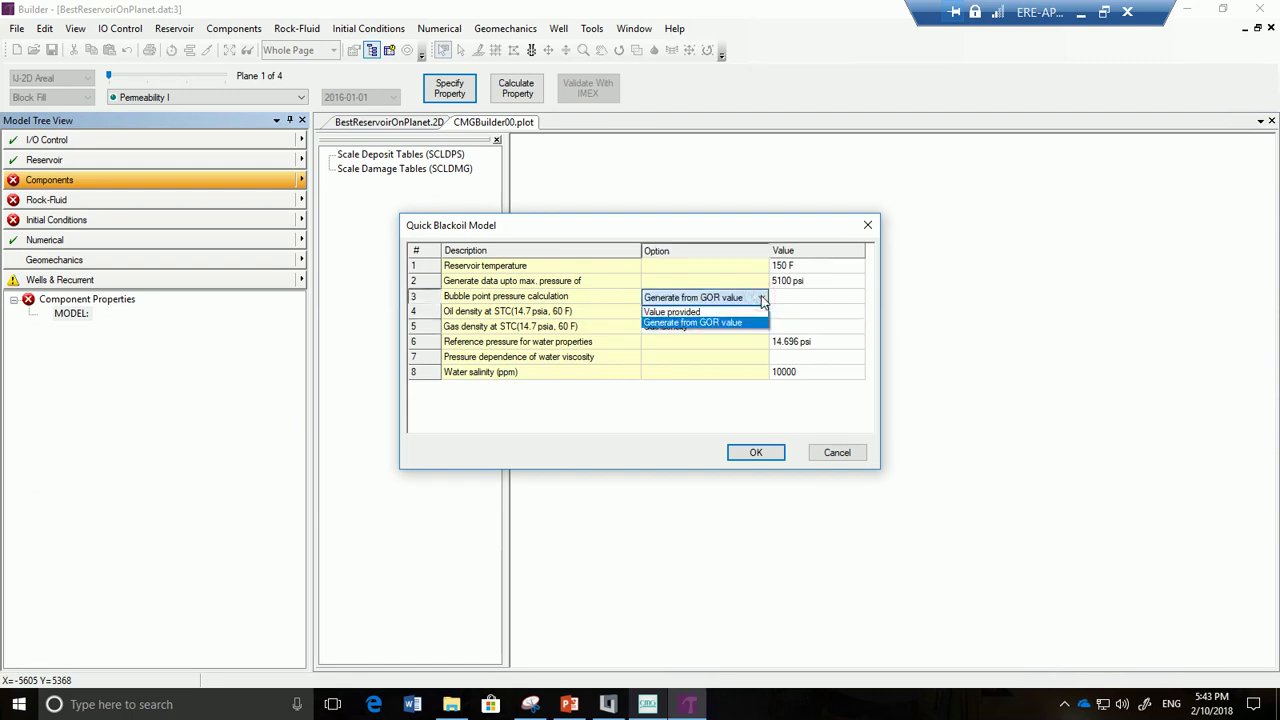
click(743, 312)
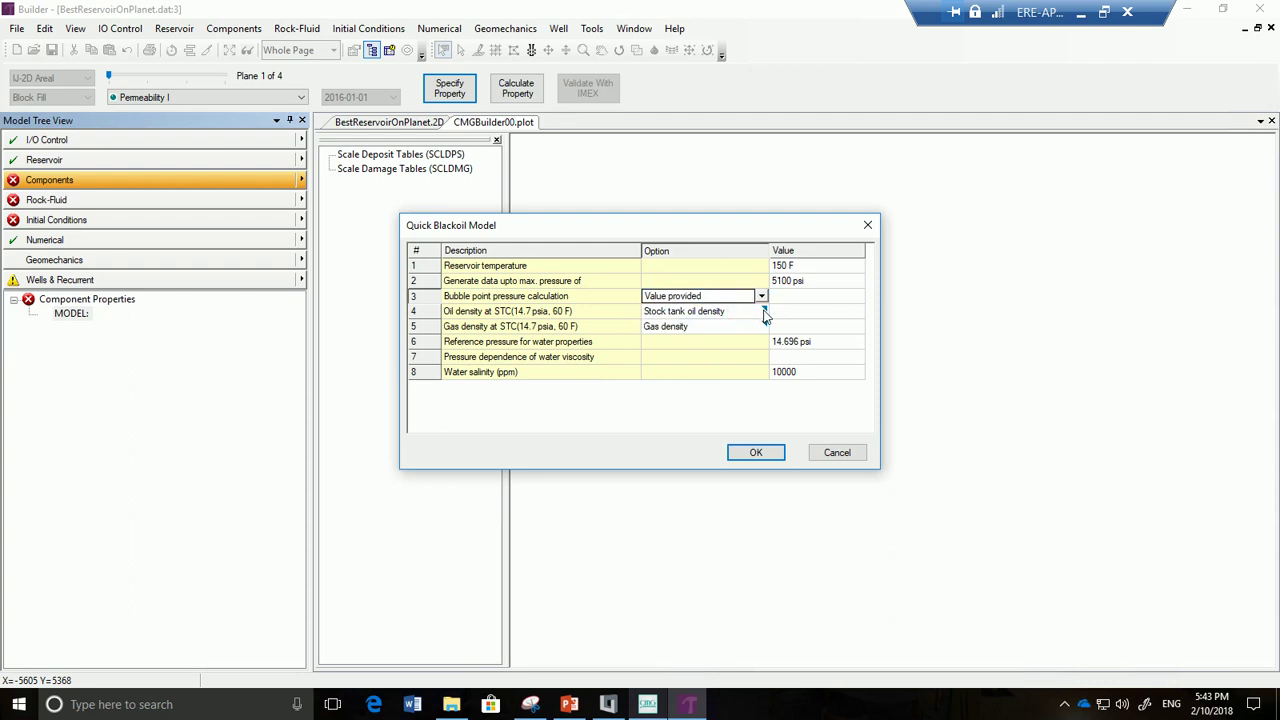
click(764, 312)
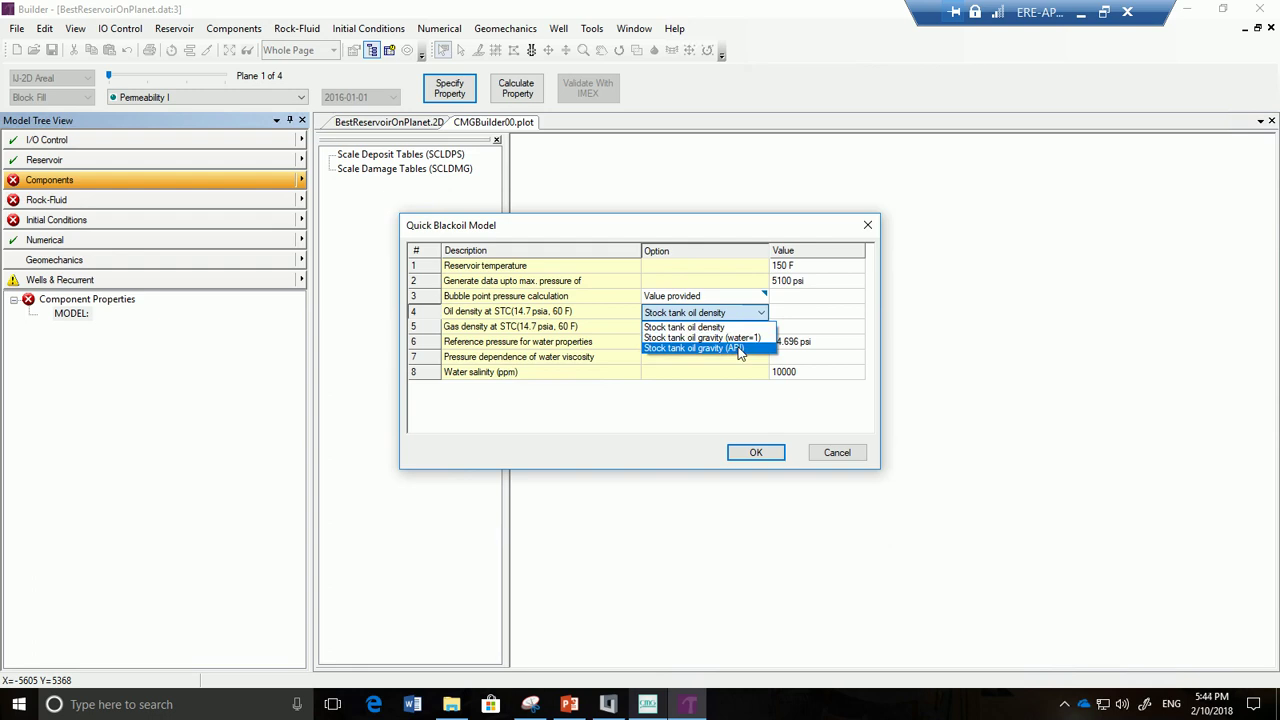
click(740, 348)
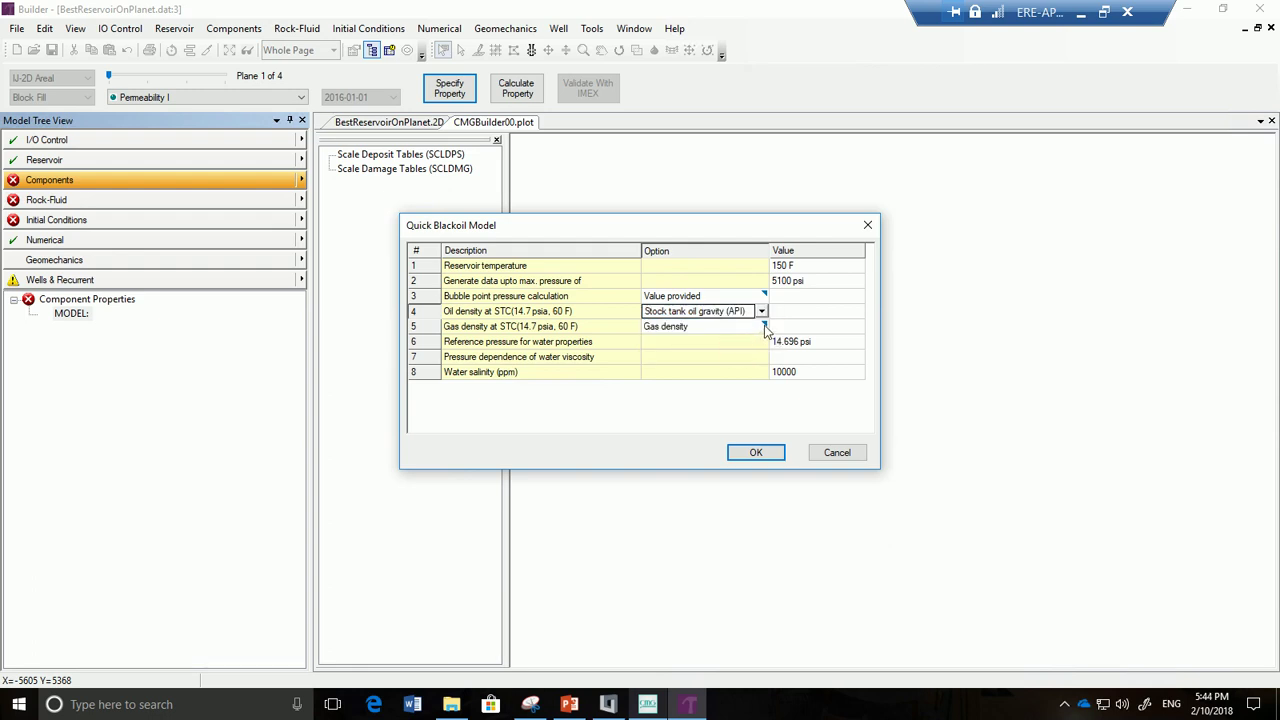
click(765, 328)
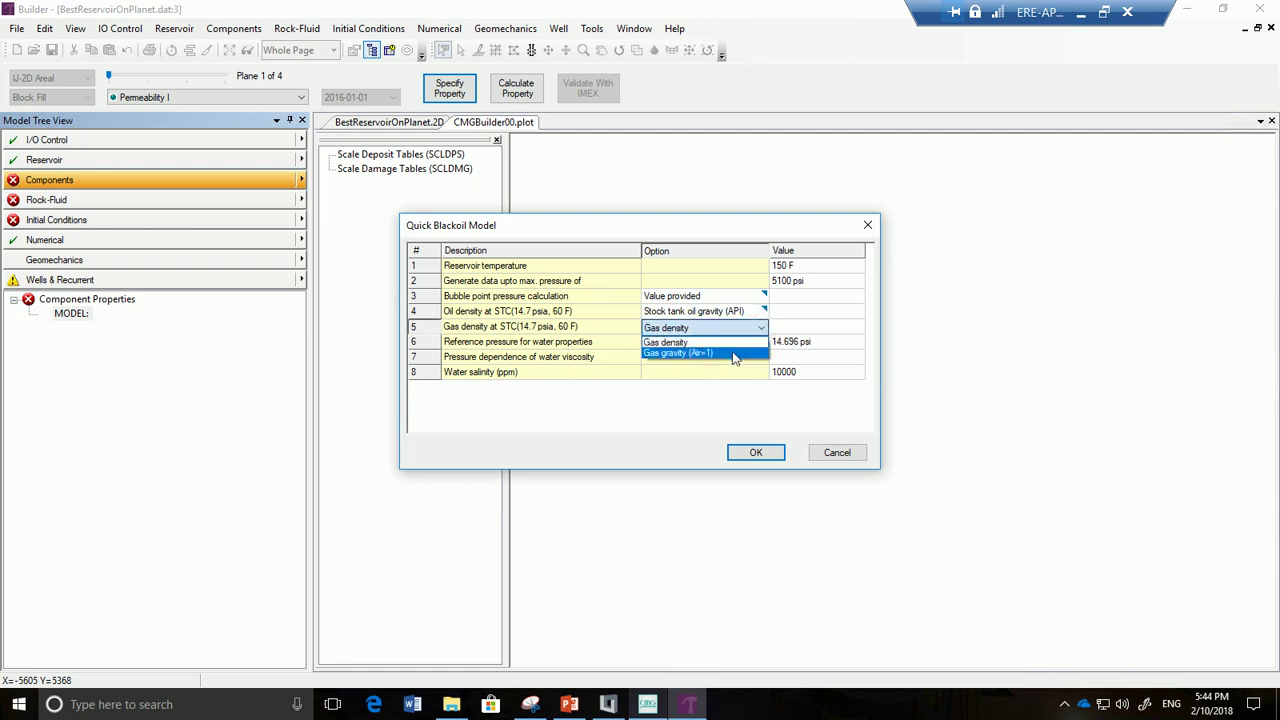
click(735, 355)
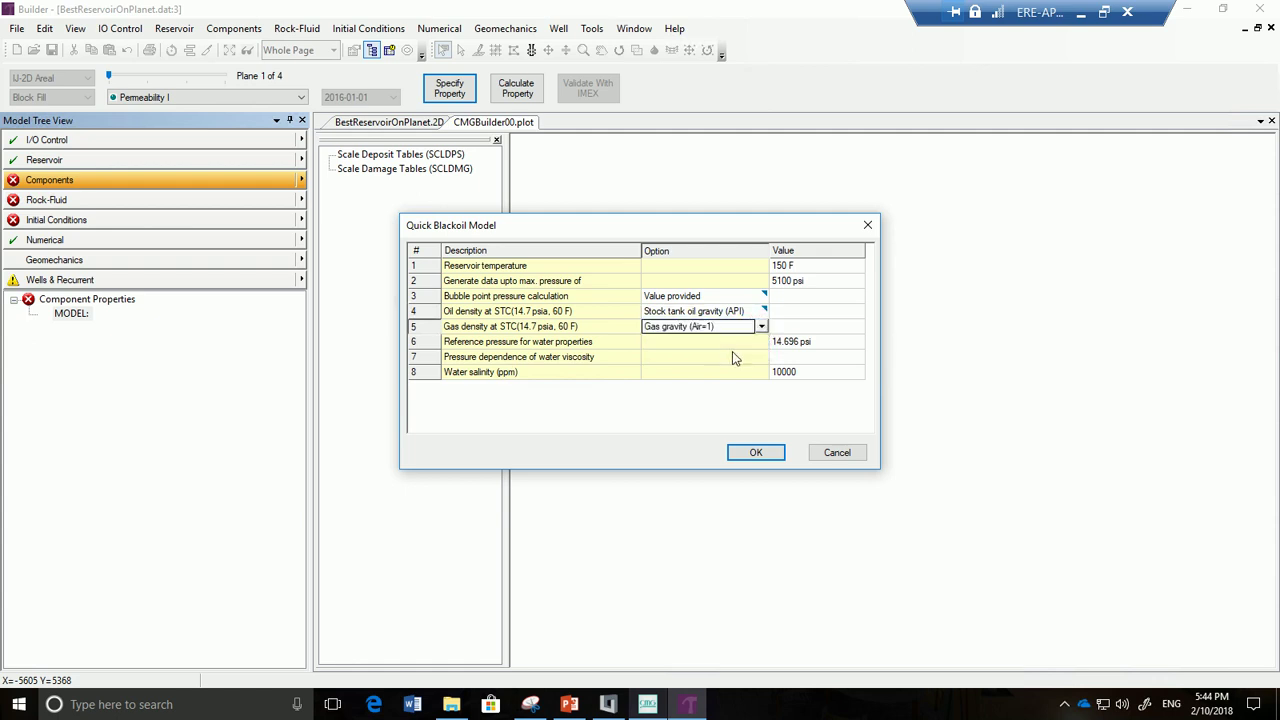
Enter a 4900 psi bubble point pressure, gas gravity 0.7 and the oil gravity value
click(808, 297)
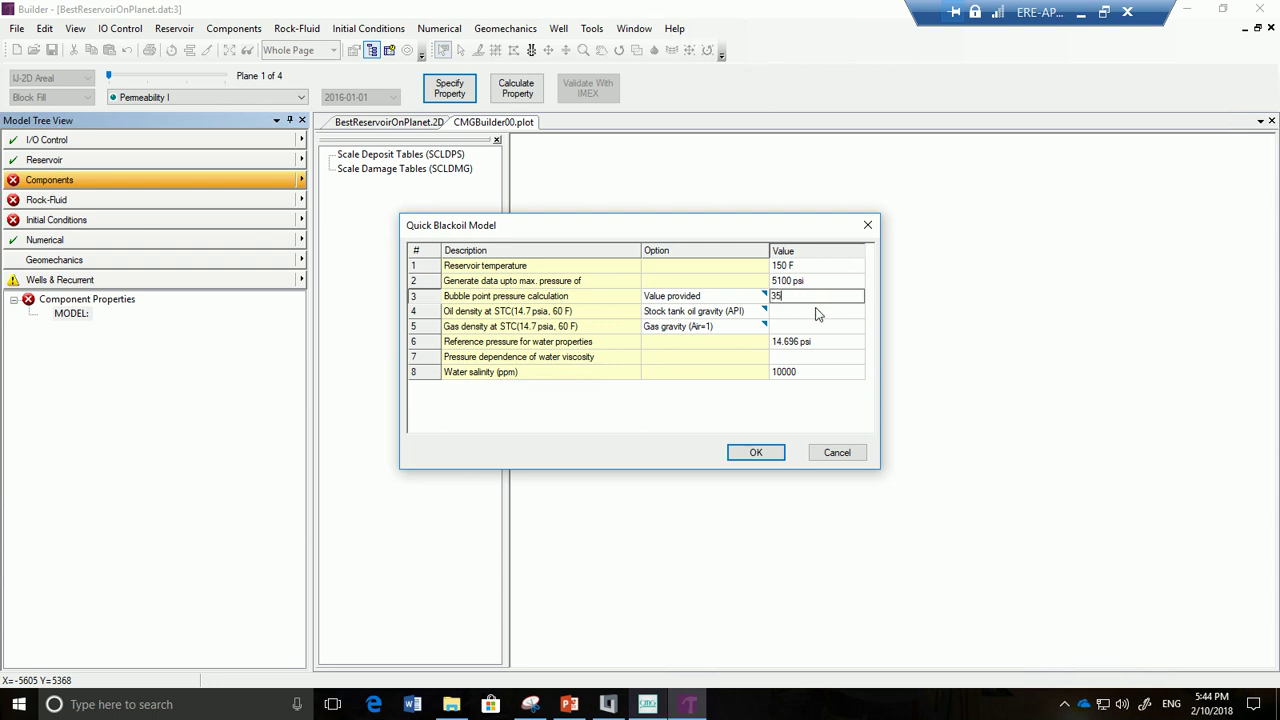
click(816, 315)
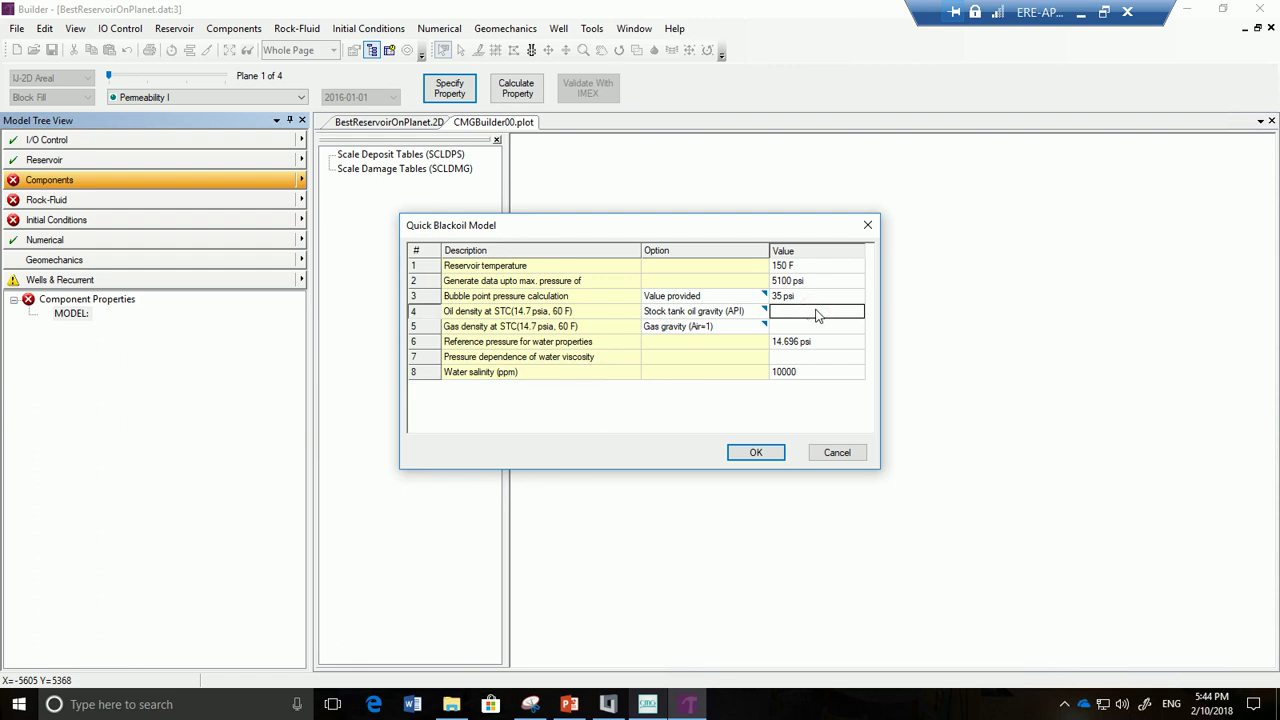
text(0.7)
click(801, 327)
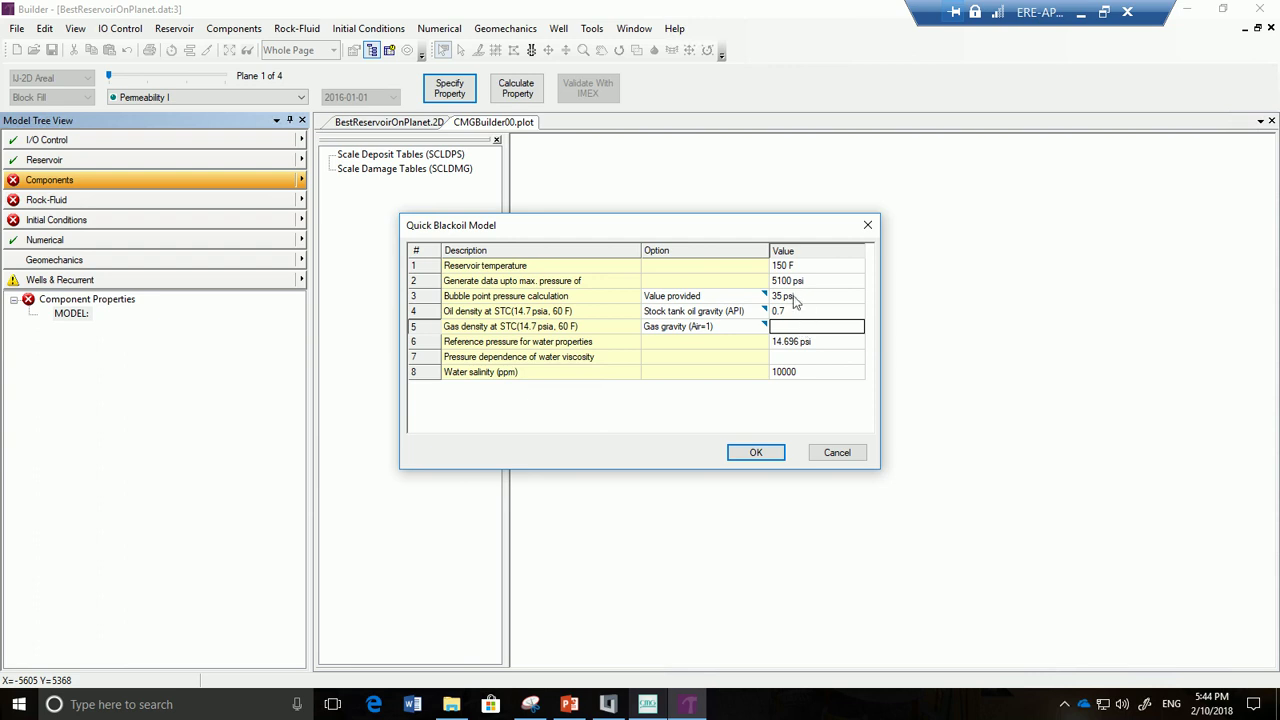
click(781, 298)
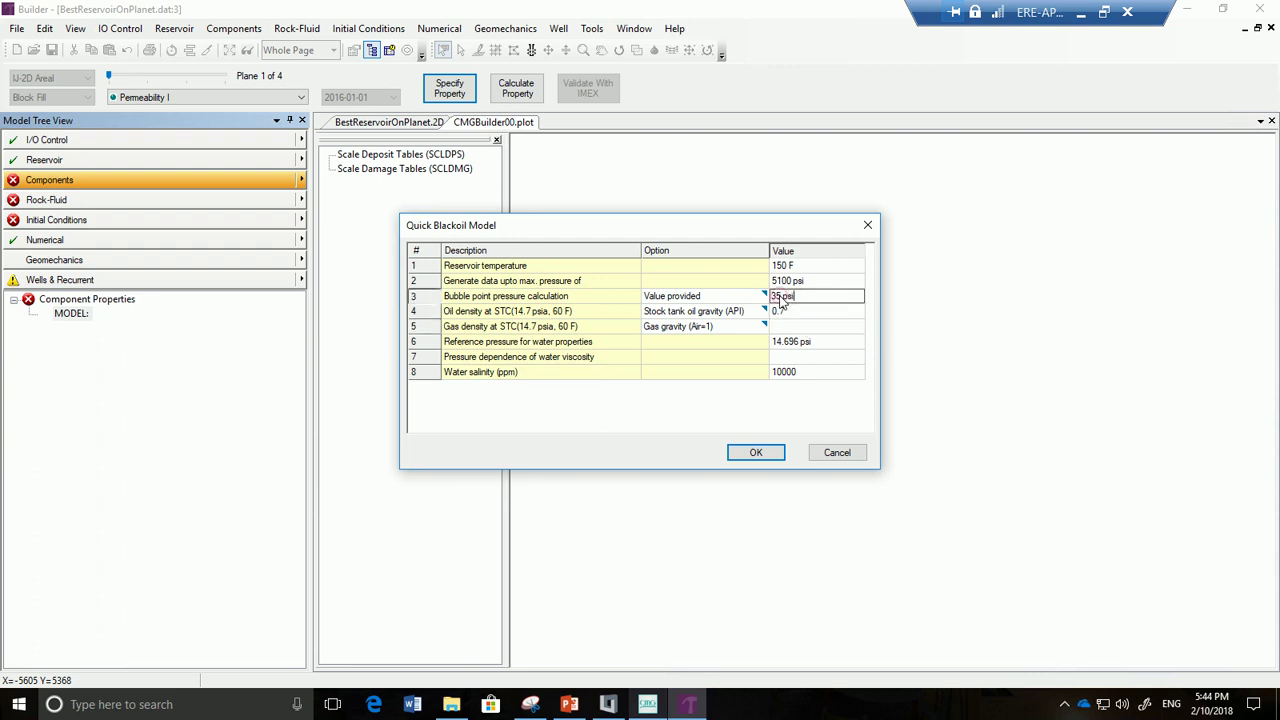
double_click(779, 297)
text(4900)
click(806, 326)
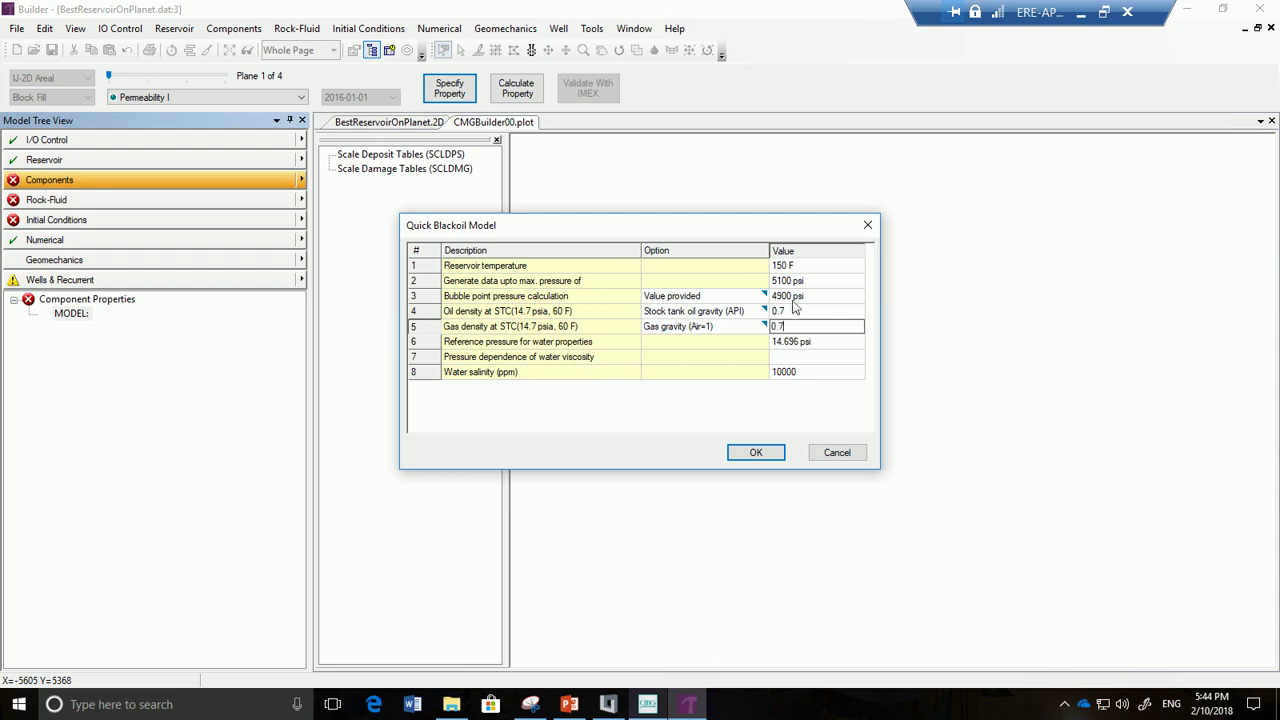
click(795, 310)
text(0)
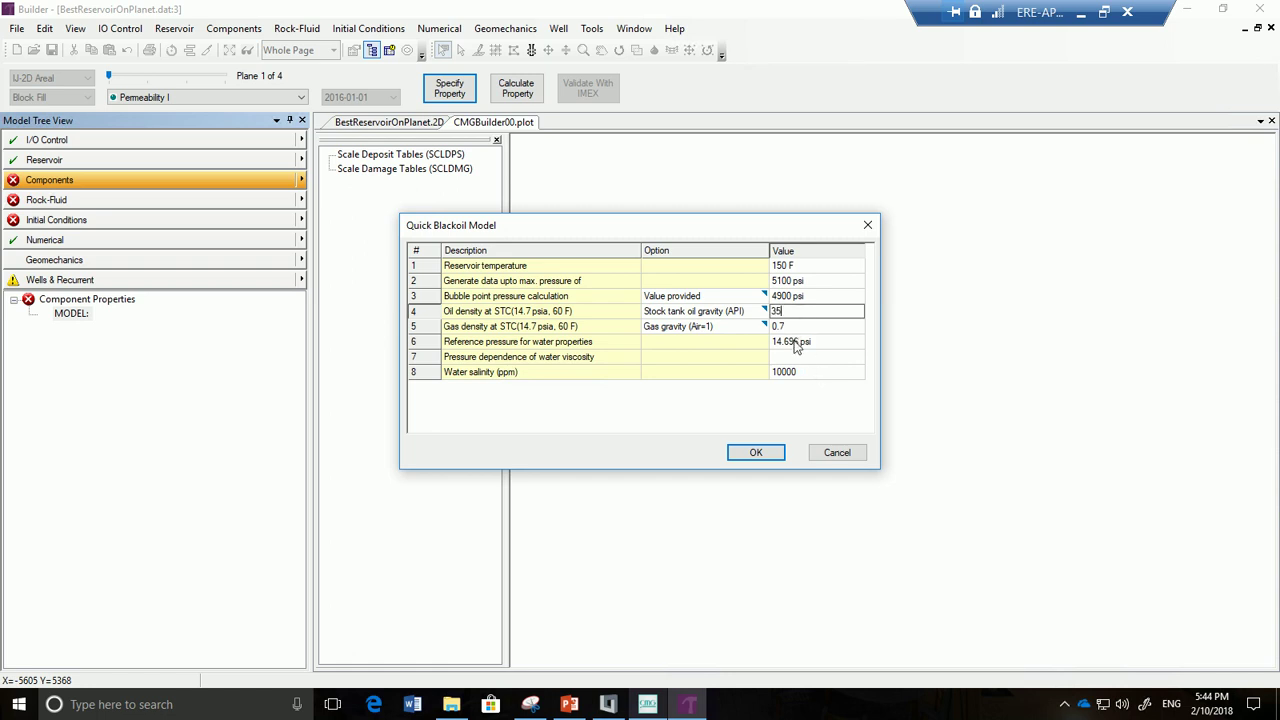
Set water reference pressure 4900 psi and viscosity pressure dependence 0, then generate the PVT data
click(795, 343)
double_click(800, 343)
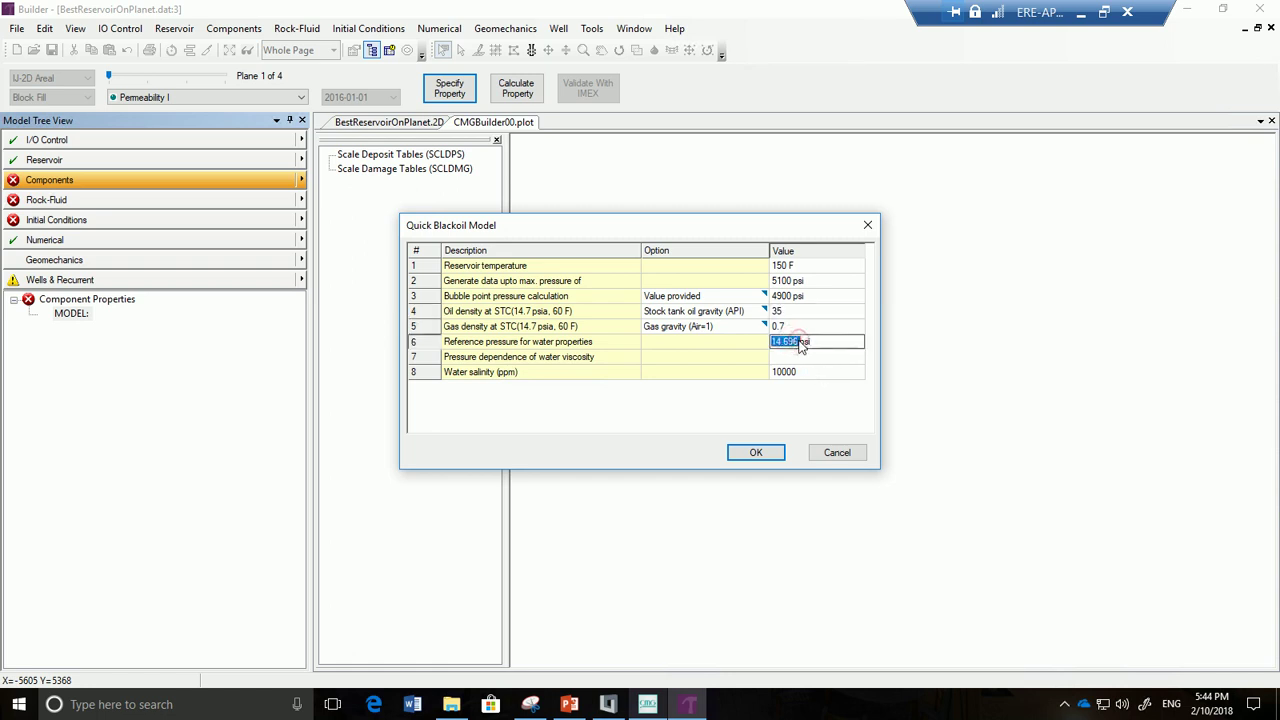
text(4900)
click(803, 357)
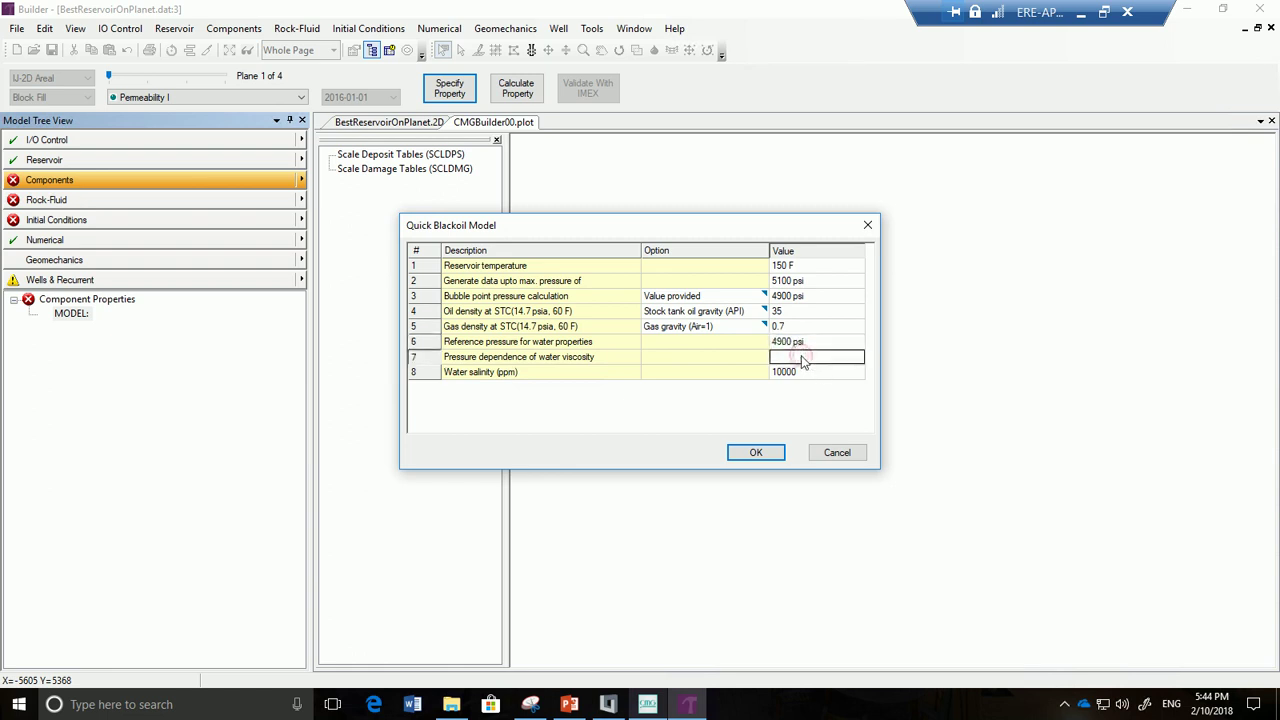
text(0)
click(802, 377)
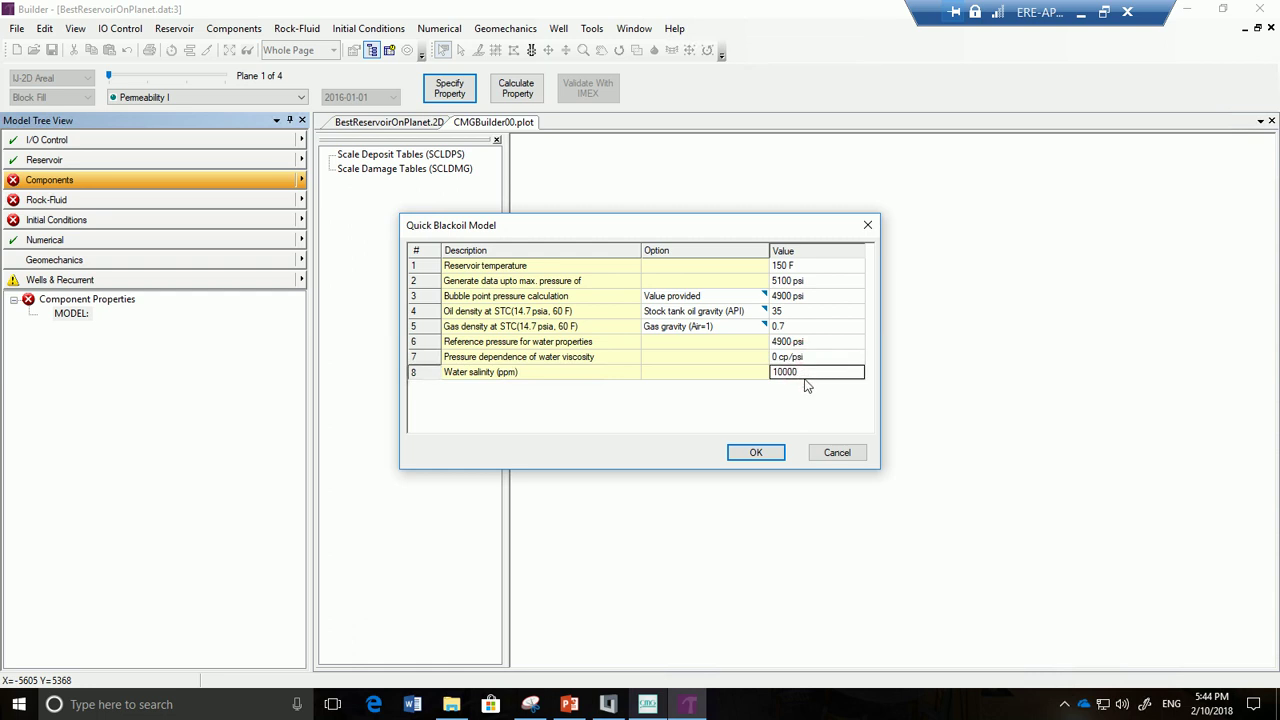
click(756, 453)
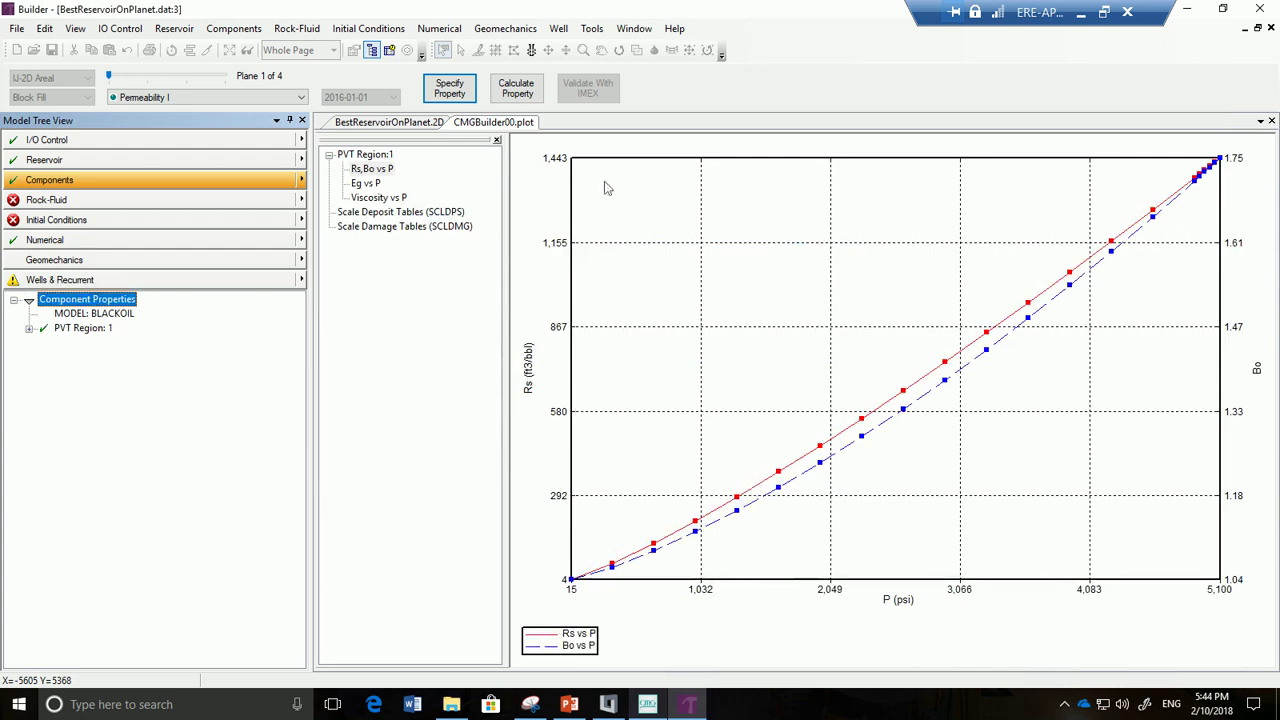
click(368, 185)
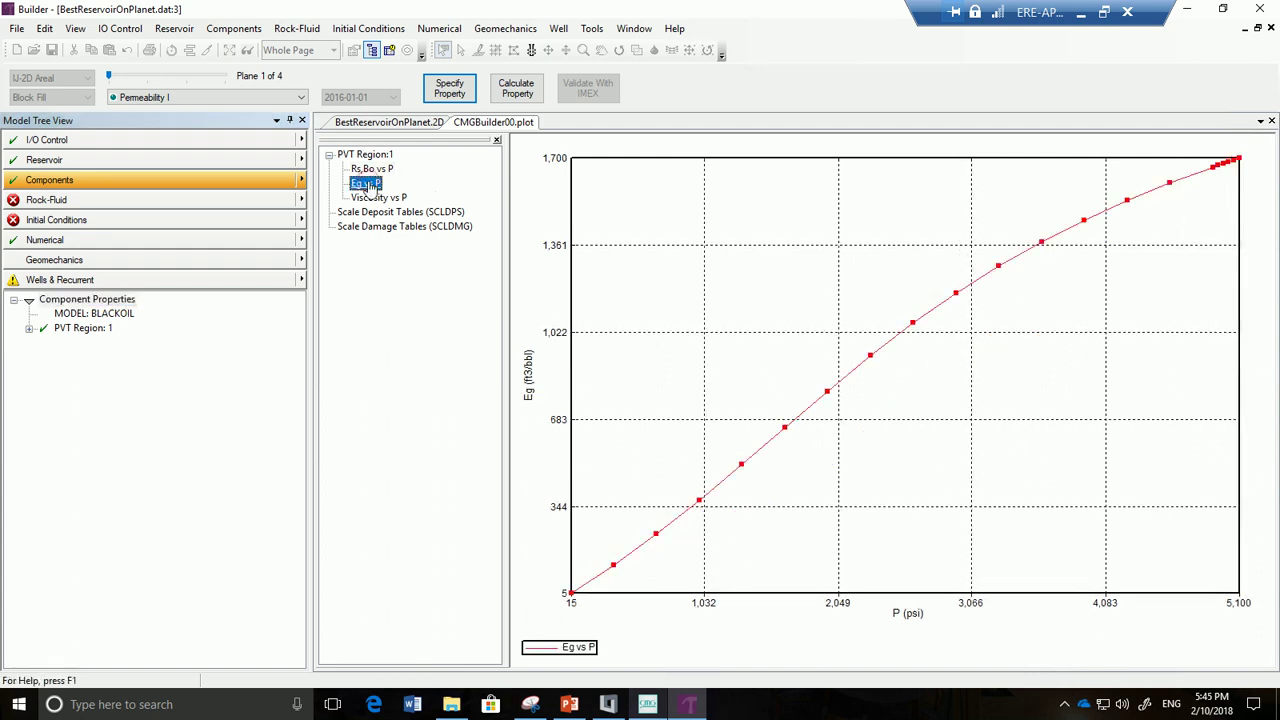
click(366, 199)
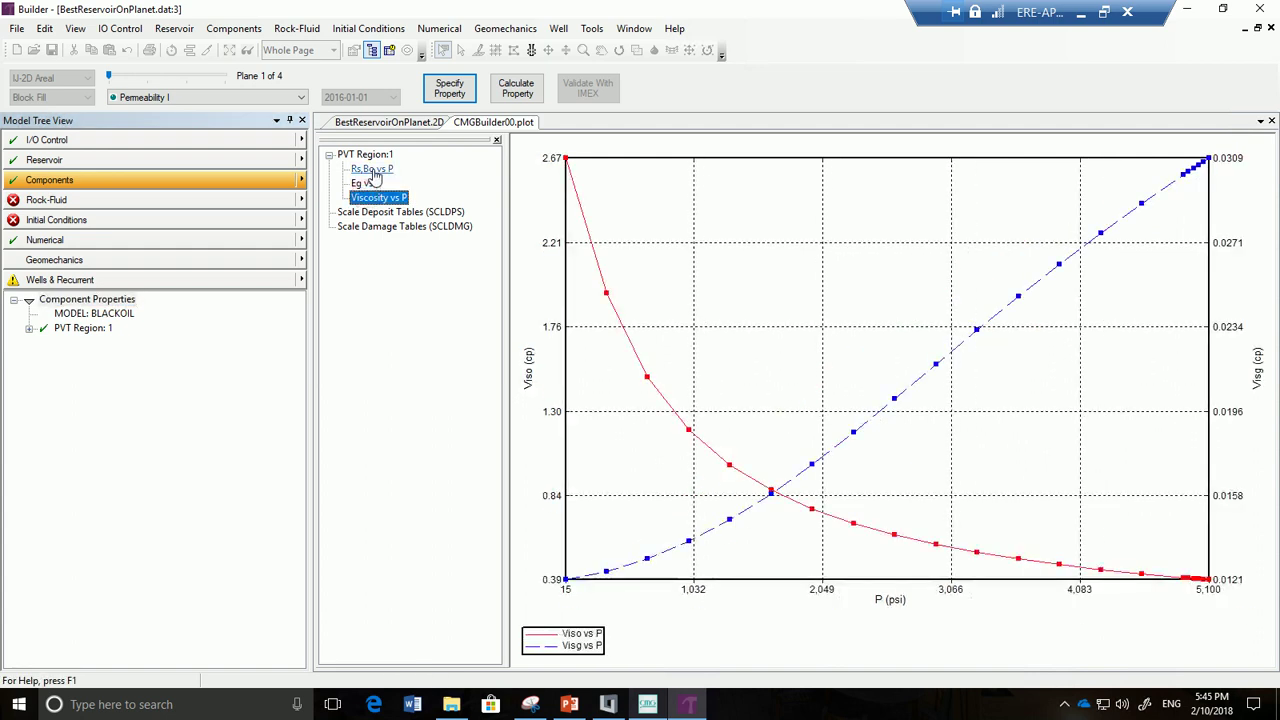
click(374, 170)
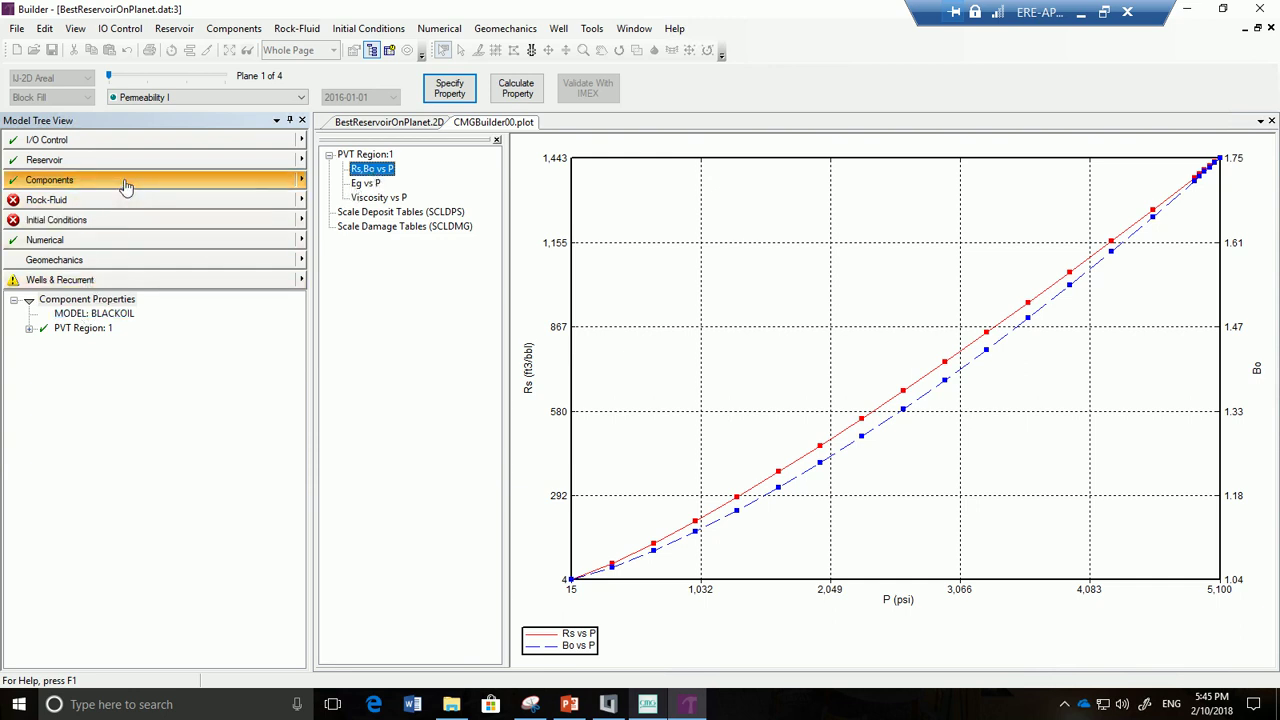
right_click(100, 334)
double_click(89, 334)
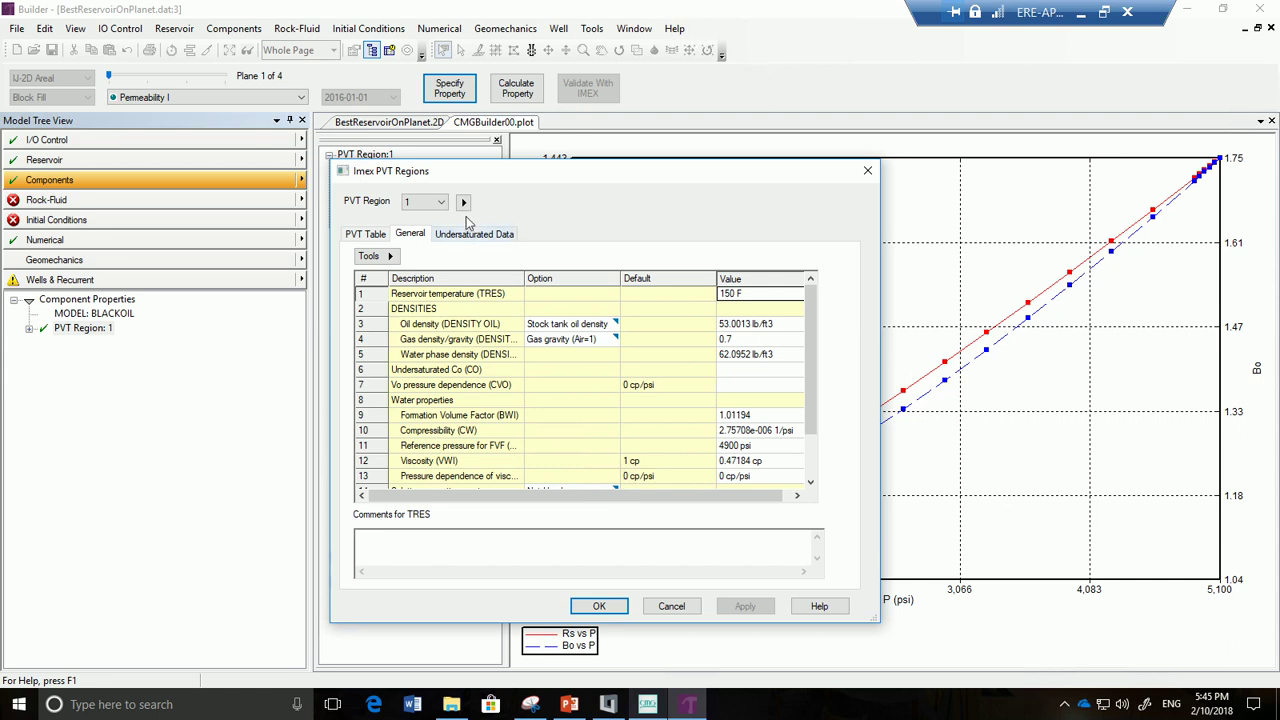
click(464, 203)
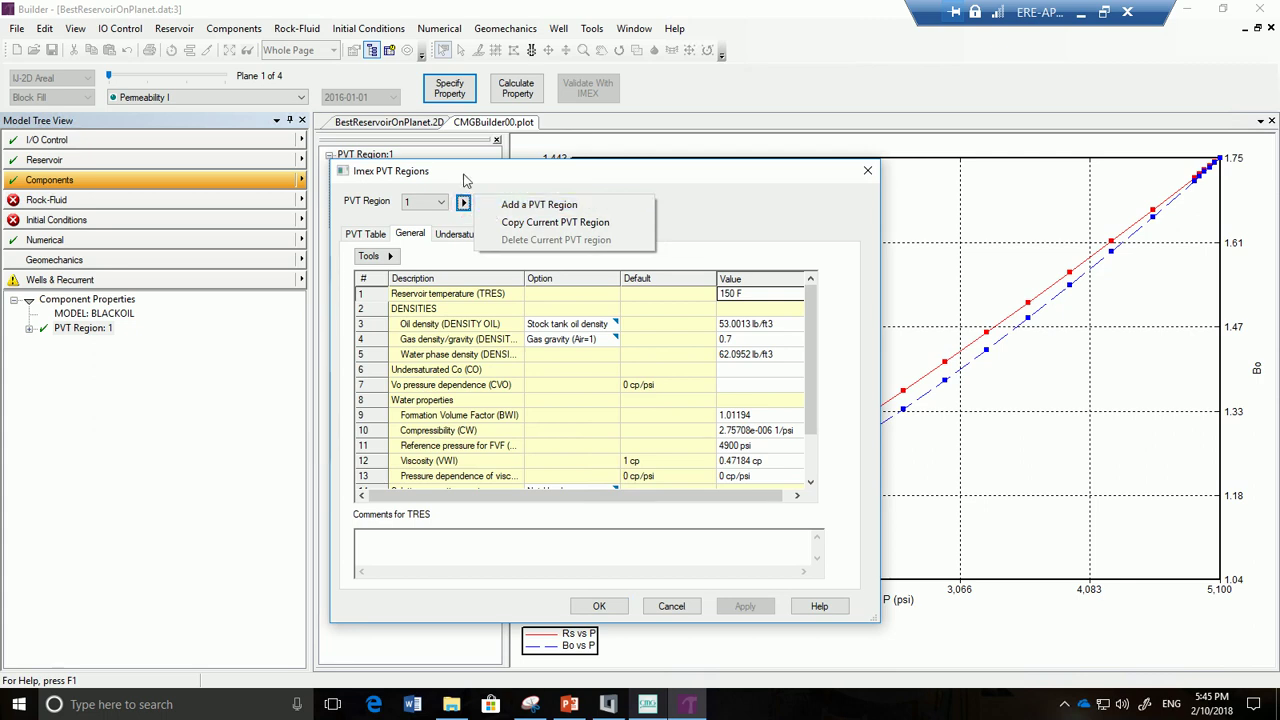
click(466, 180)
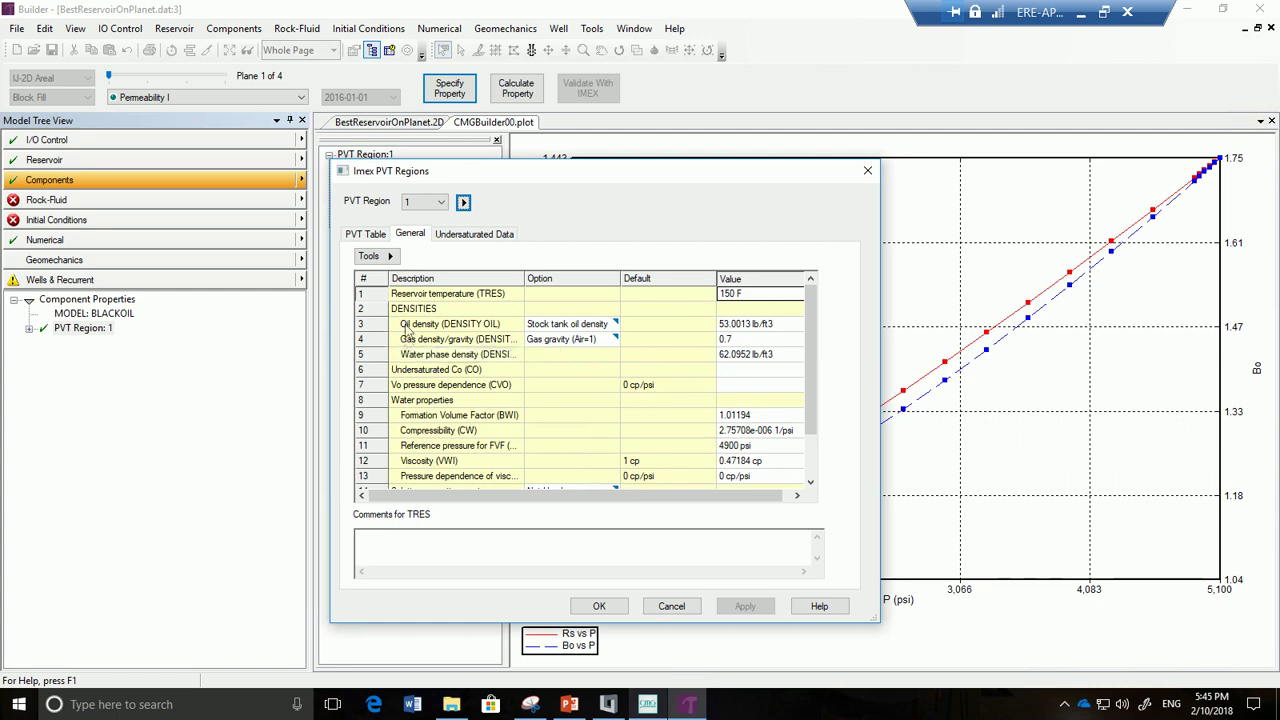
click(390, 258)
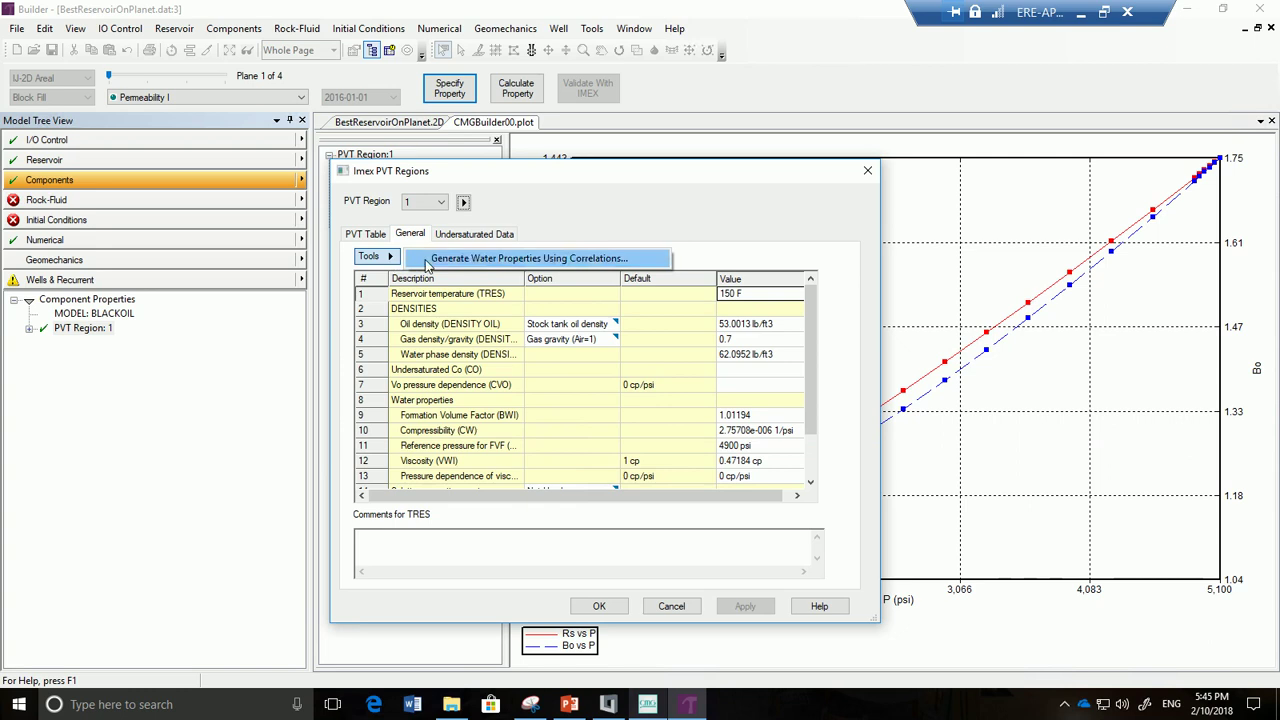
click(365, 233)
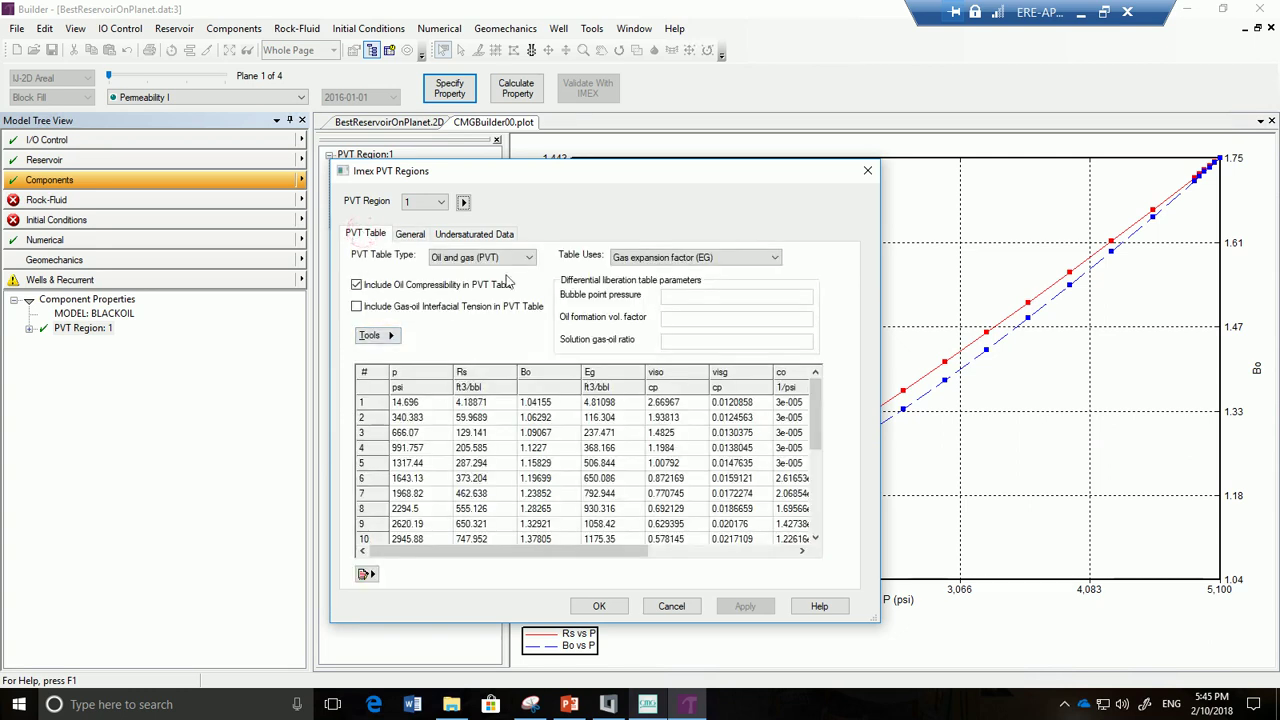
click(388, 335)
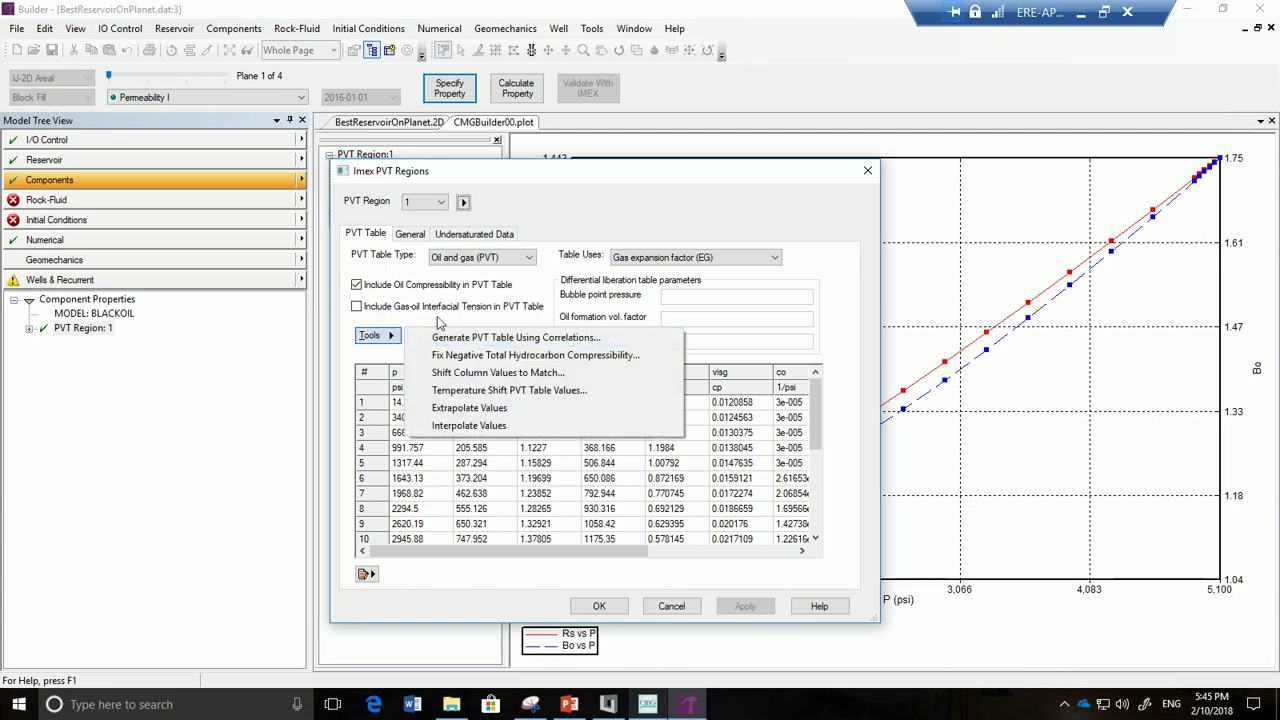
click(437, 322)
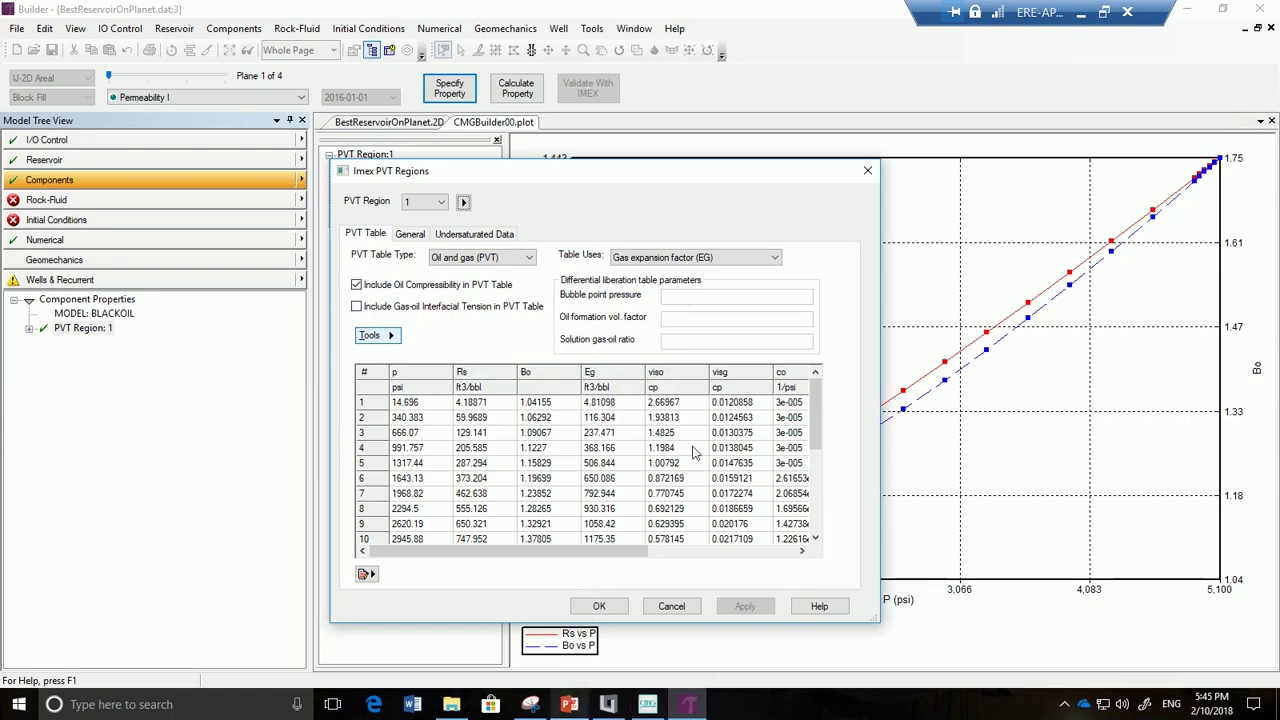
click(867, 171)
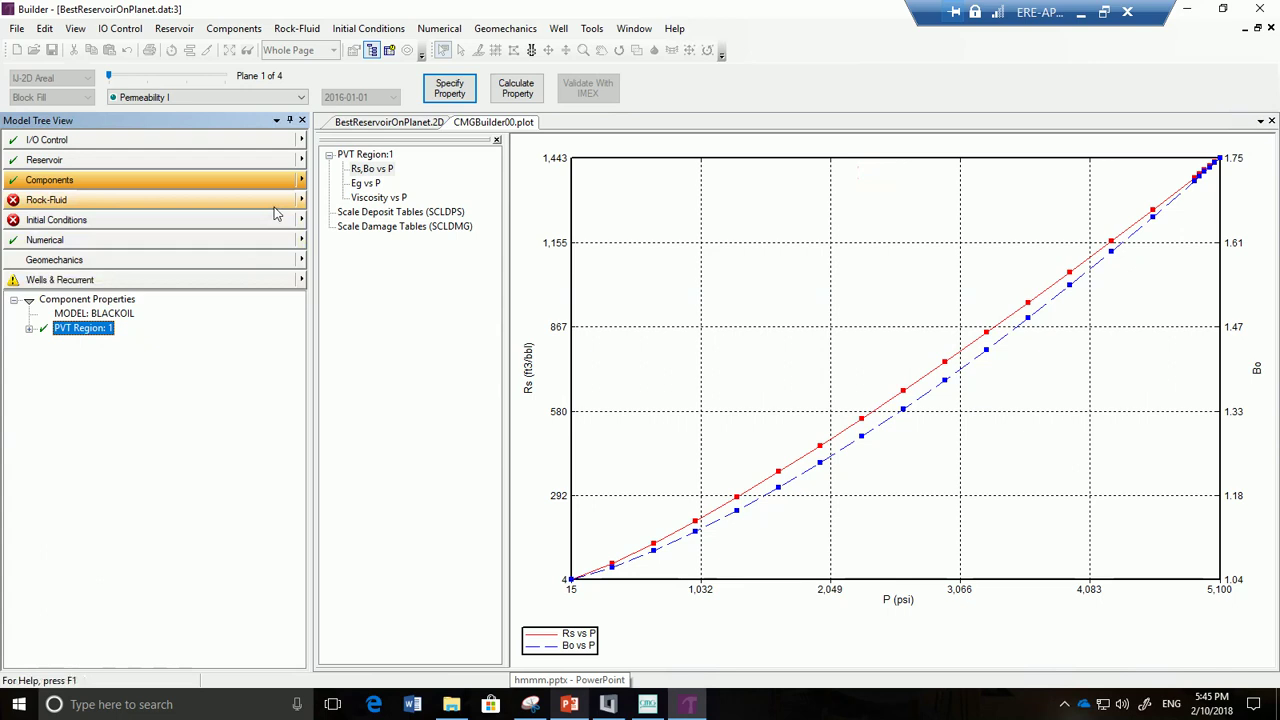
Add rock type 1 with a water-oil table excluding capillary pressure, then open Rel Perm.xls
click(274, 207)
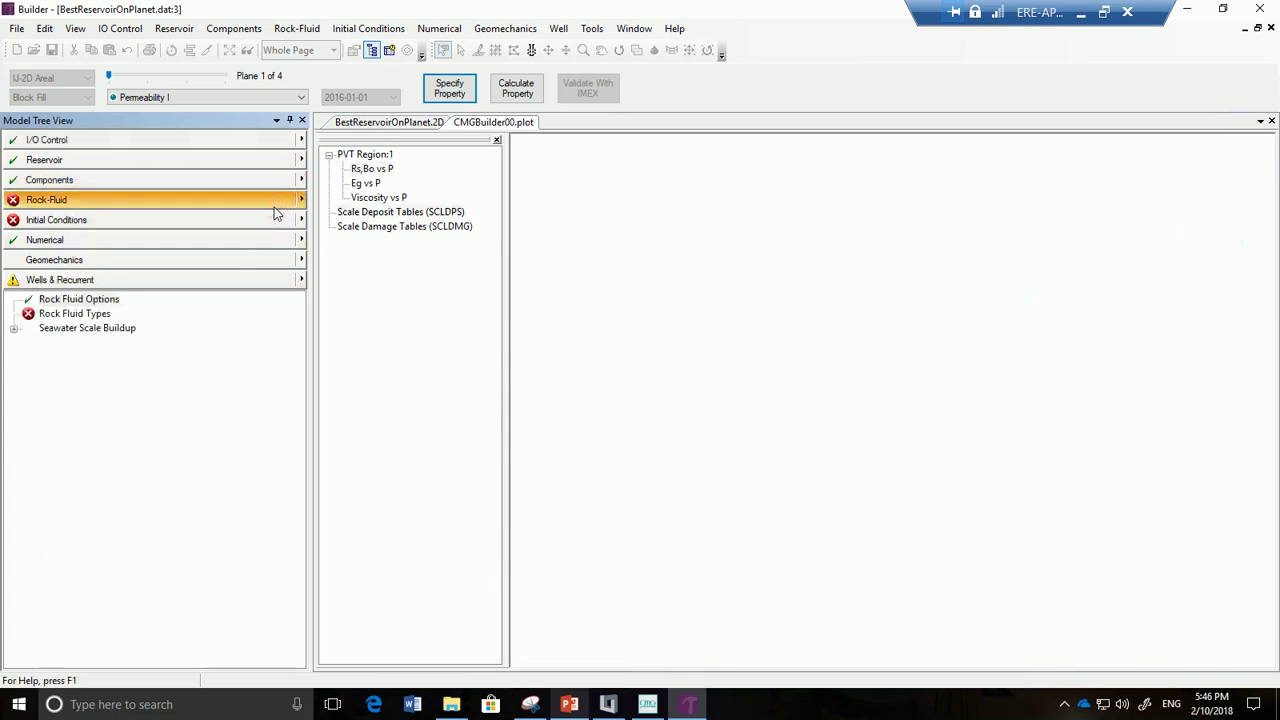
double_click(96, 317)
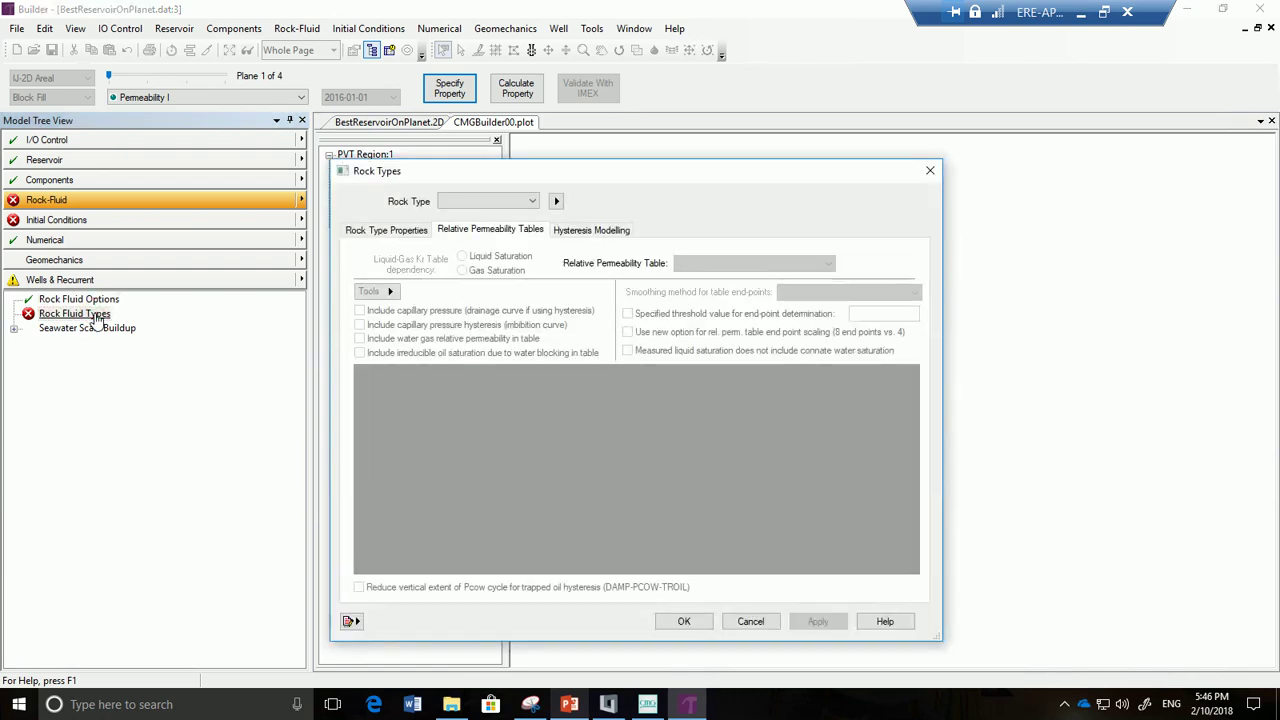
click(556, 203)
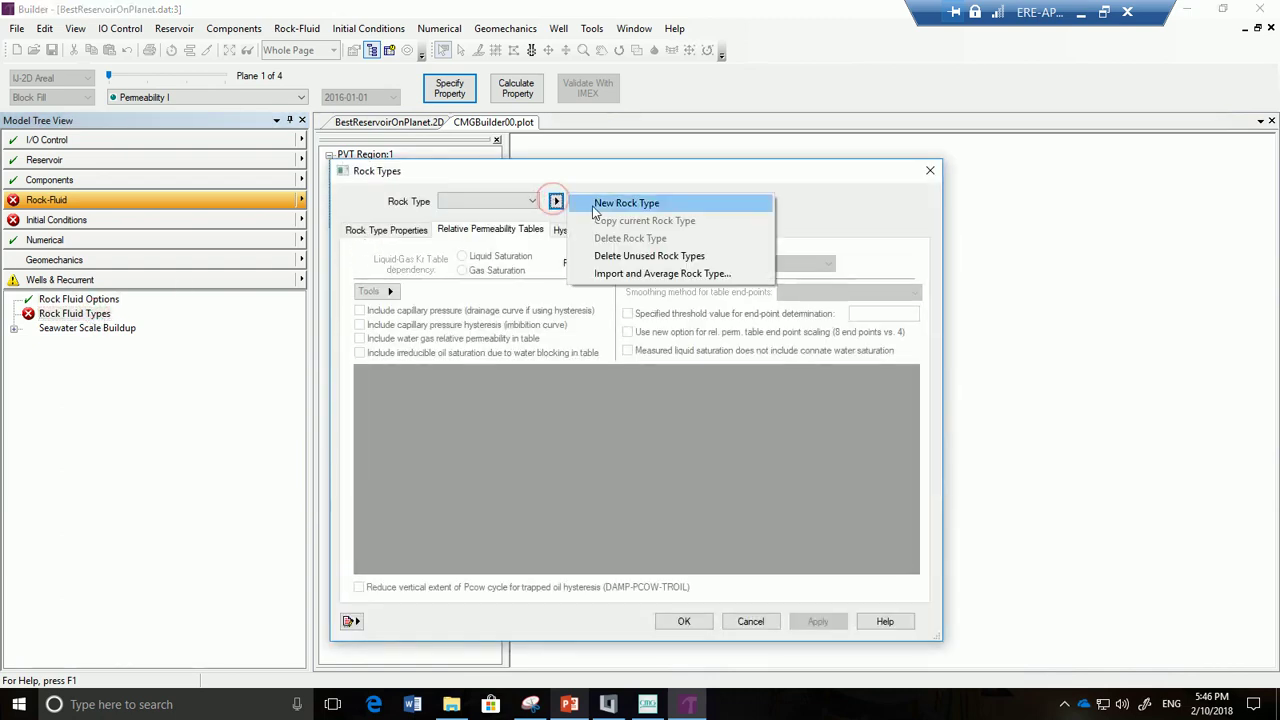
click(593, 206)
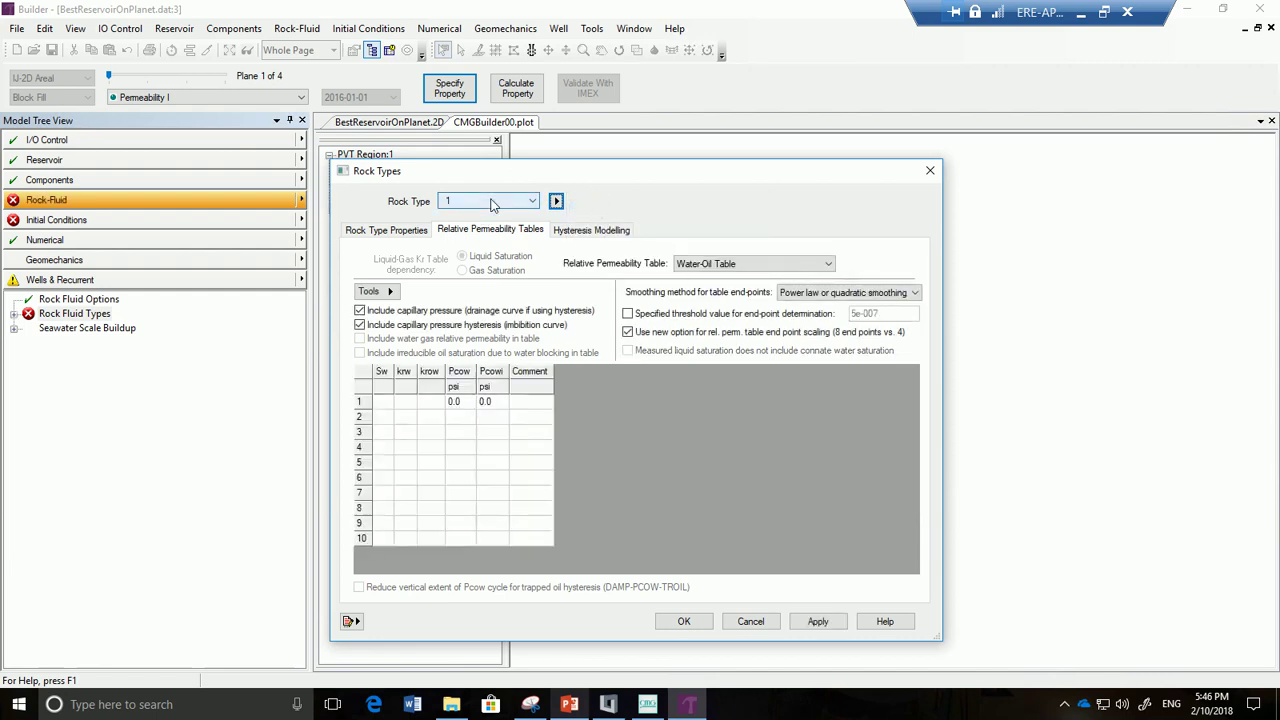
click(448, 314)
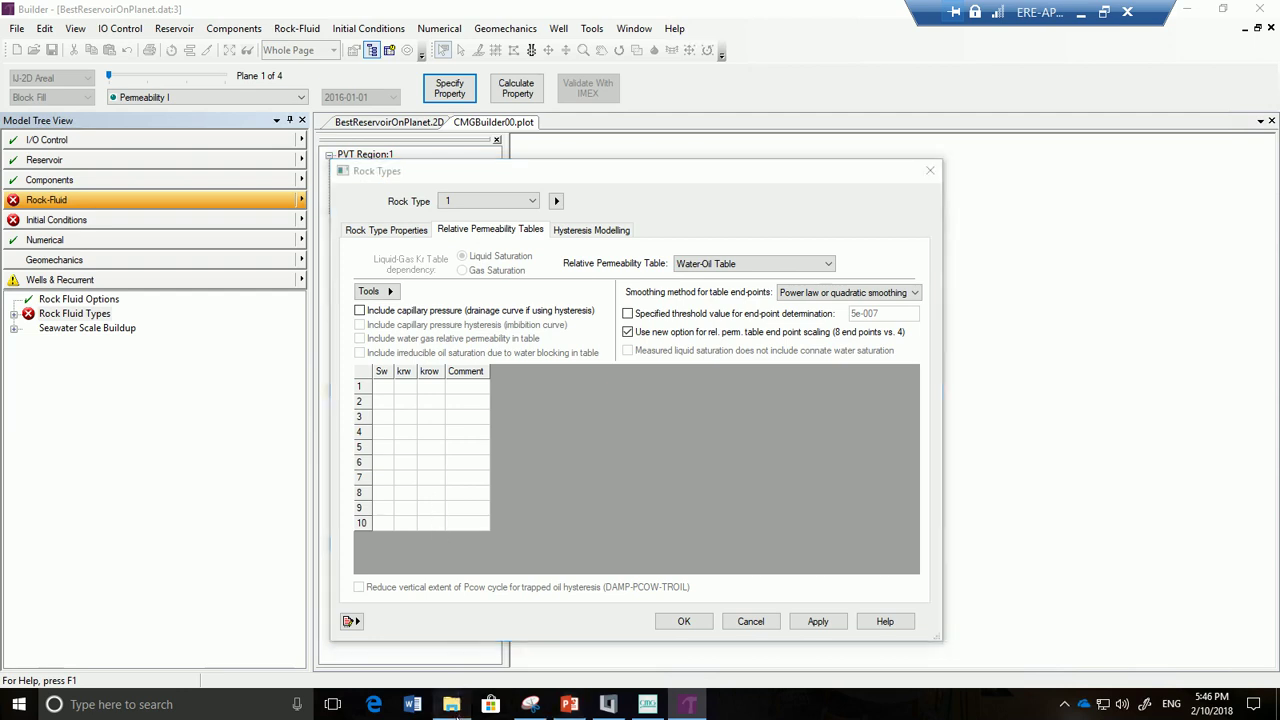
click(458, 709)
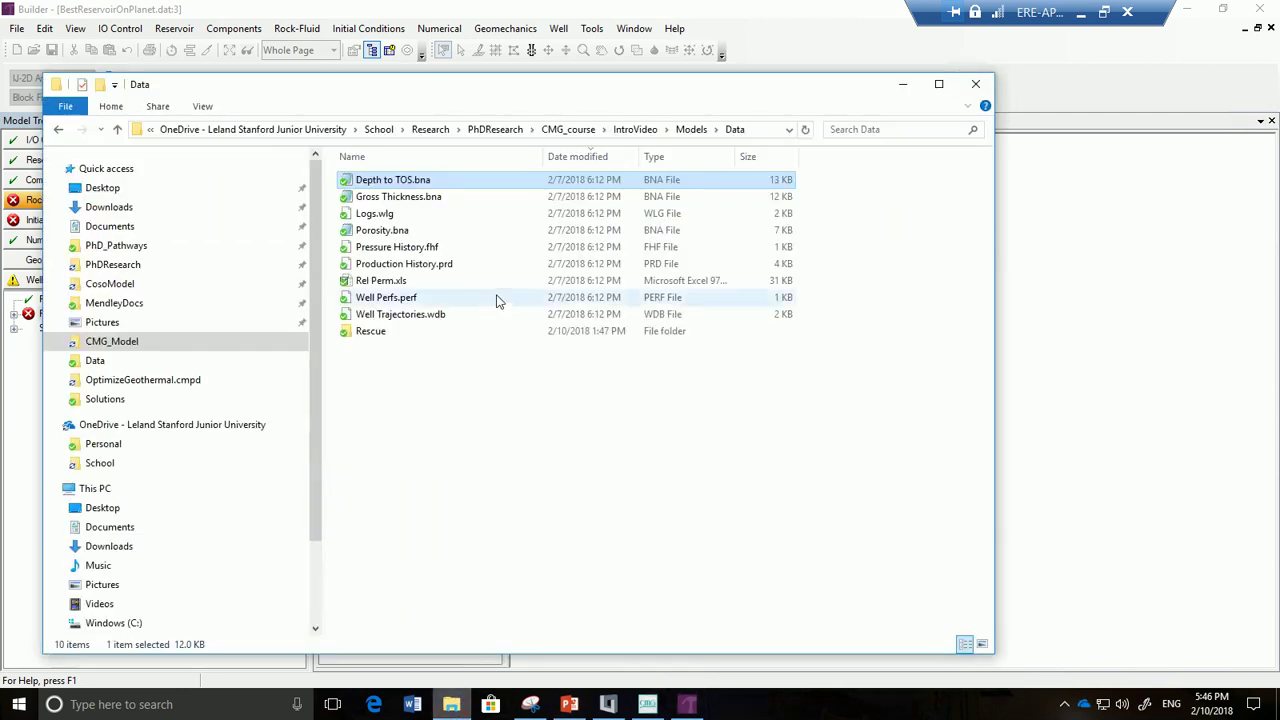
double_click(502, 285)
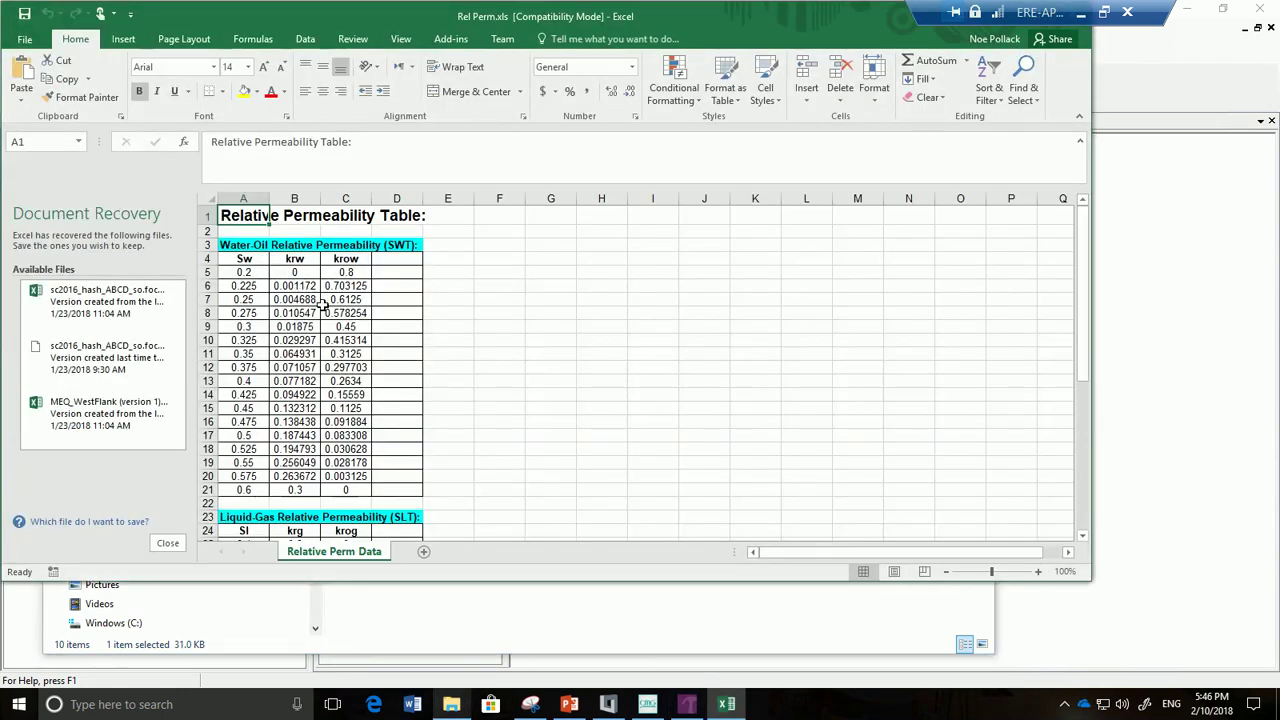
Copy the Sw, krw and krow values in A5:C21 and return to the Builder rock types editor
scroll(322, 305, down, 4)
scroll(322, 305, up, 4)
scroll(322, 305, down, 6)
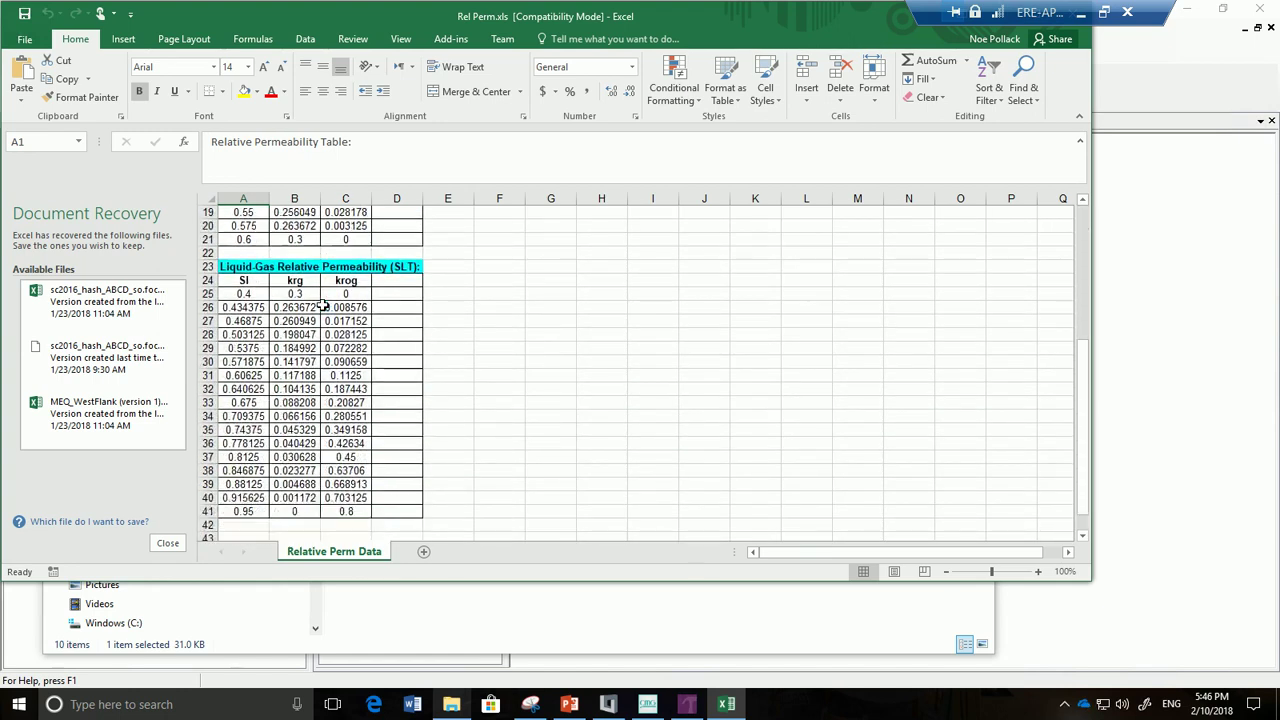
scroll(322, 305, up, 1)
scroll(322, 305, up, 5)
drag(262, 272, 382, 490)
key(ctrl+c)
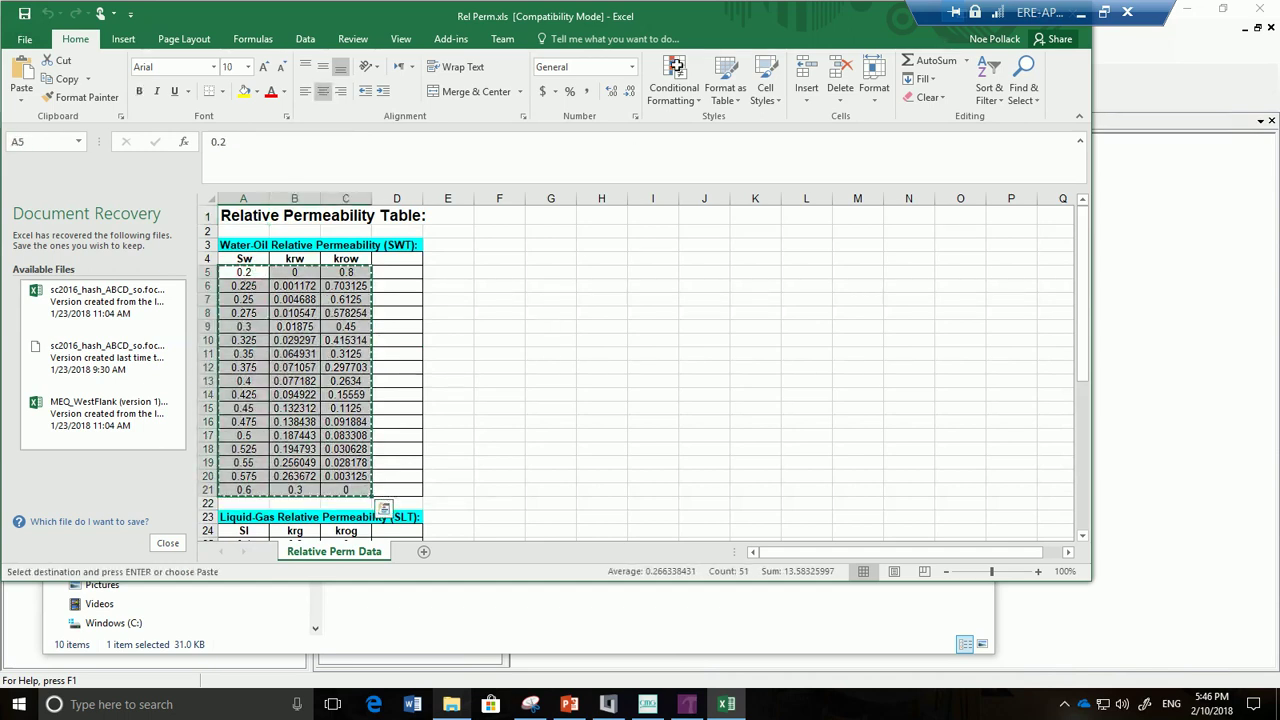
drag(720, 21, 993, 167)
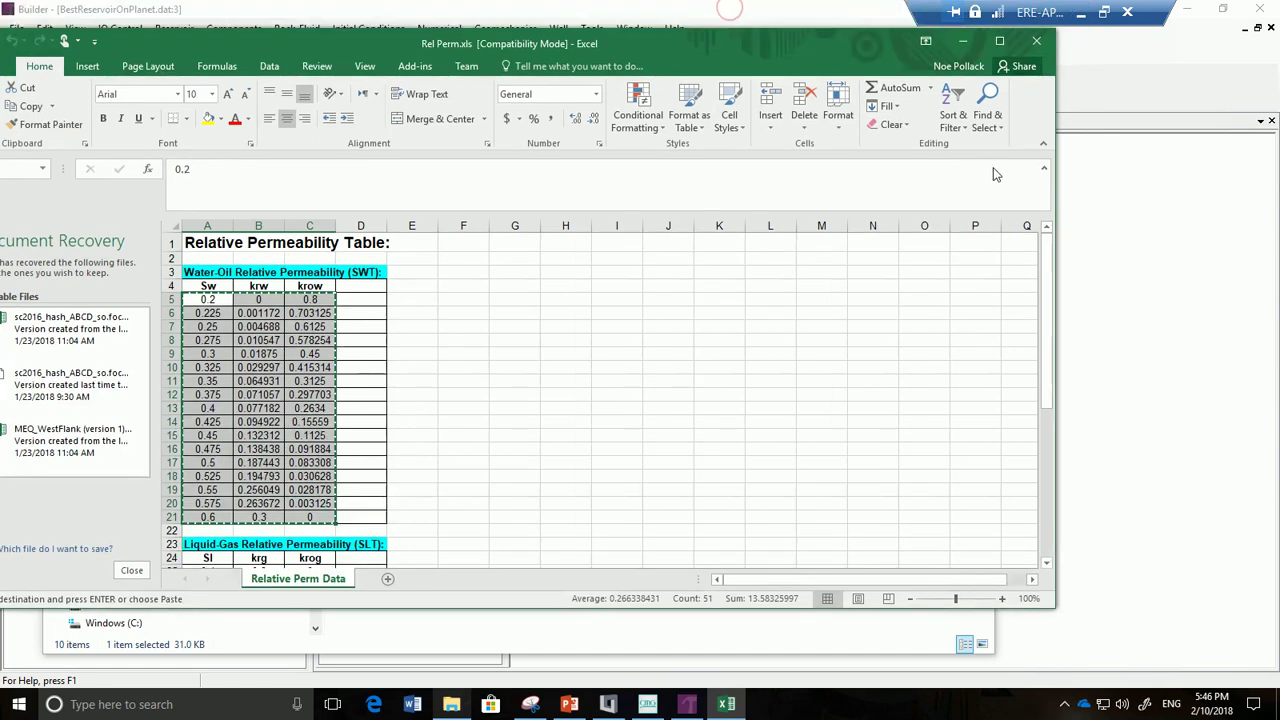
click(1092, 192)
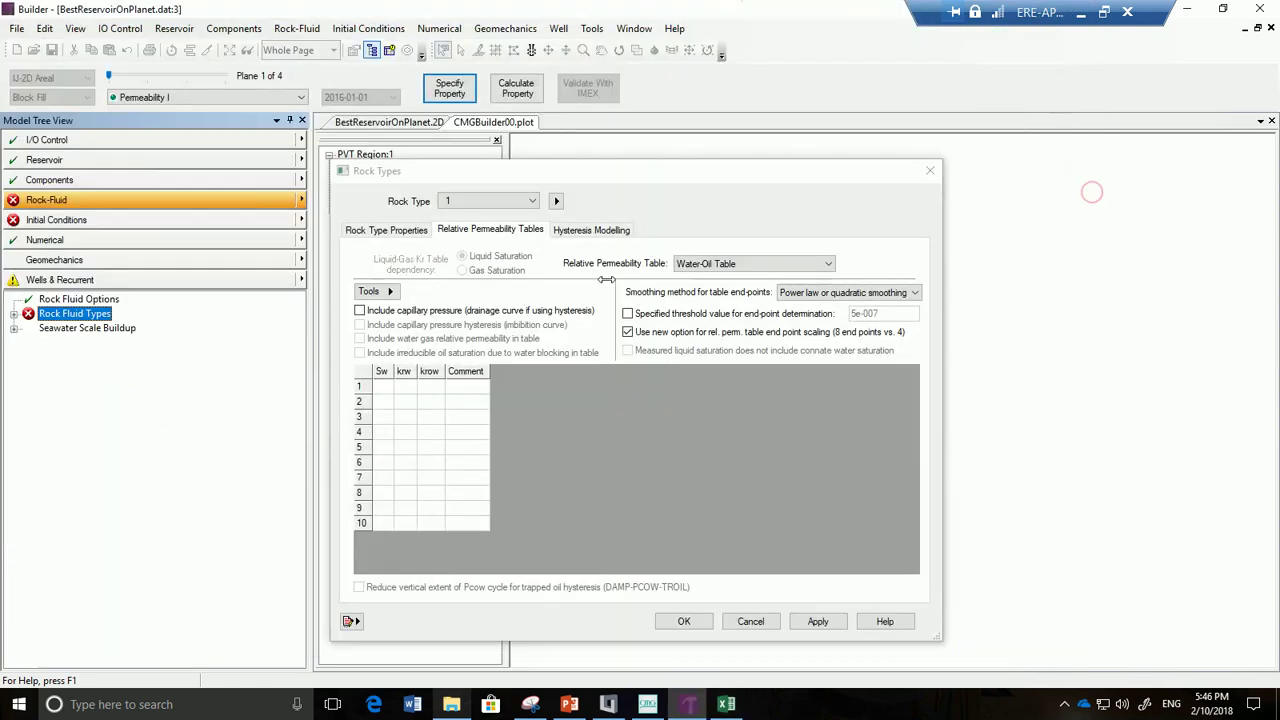
Paste the copied Sw, krw and krow values into rock type 1's water-oil table
click(384, 387)
key(ctrl+v)
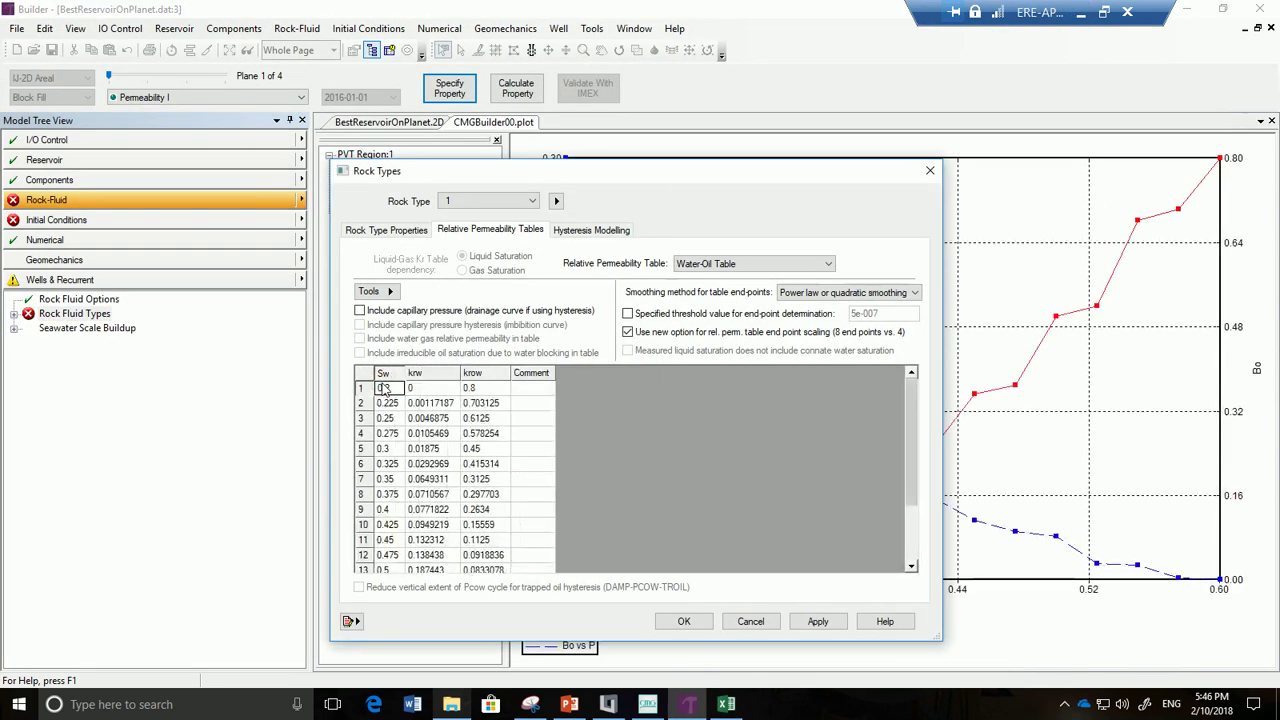
drag(680, 171, 560, 207)
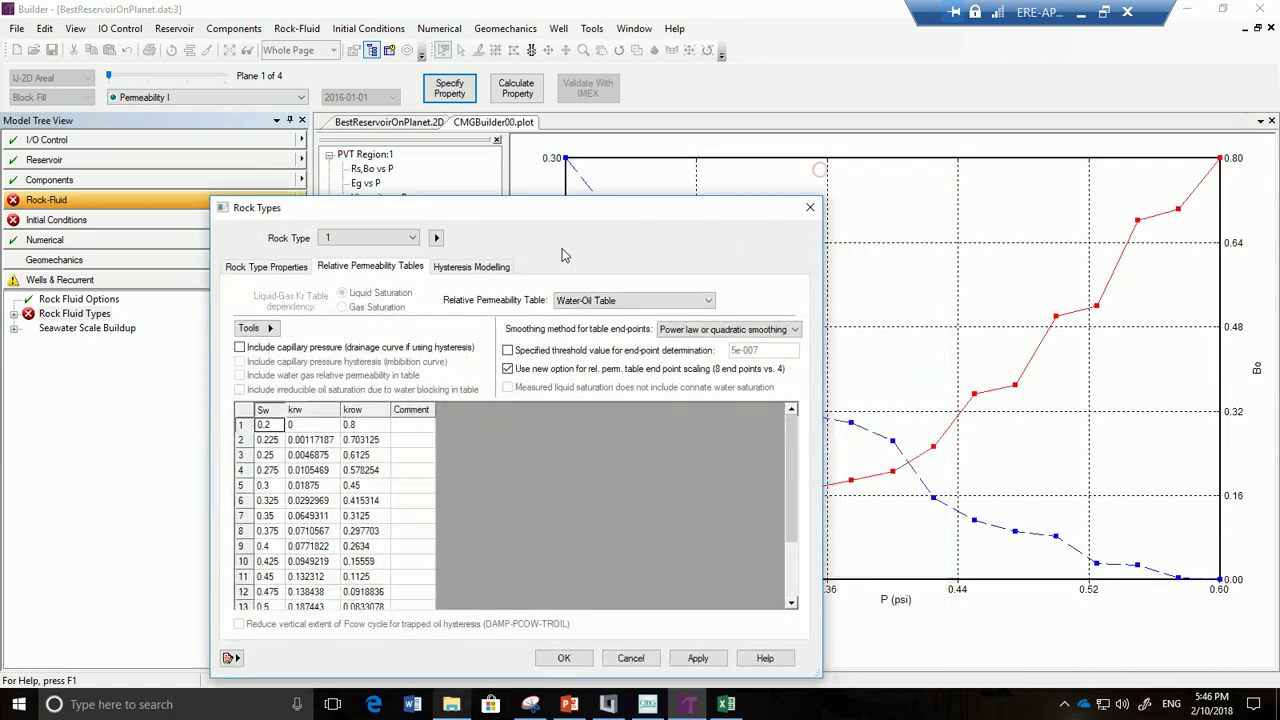
drag(561, 255, 466, 460)
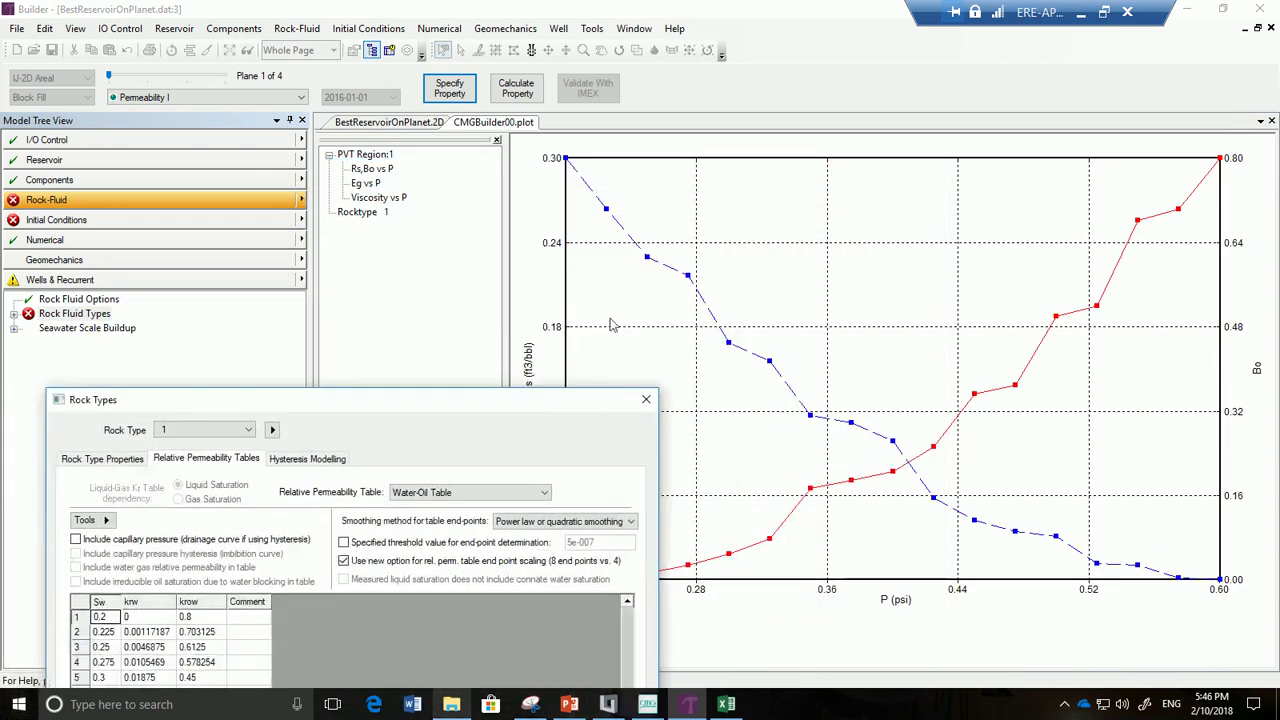
drag(537, 404, 735, 162)
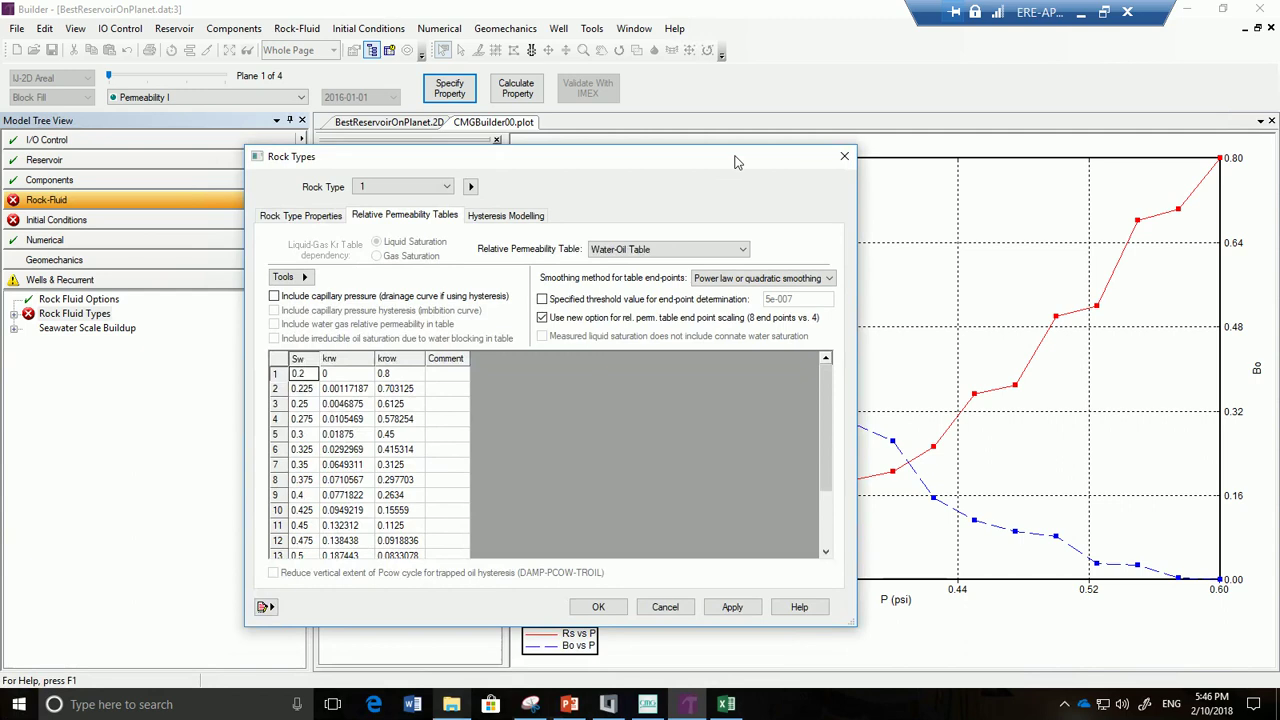
Switch to the Liquid-Gas Table (Liquid Saturation) and exclude capillary pressure
click(690, 256)
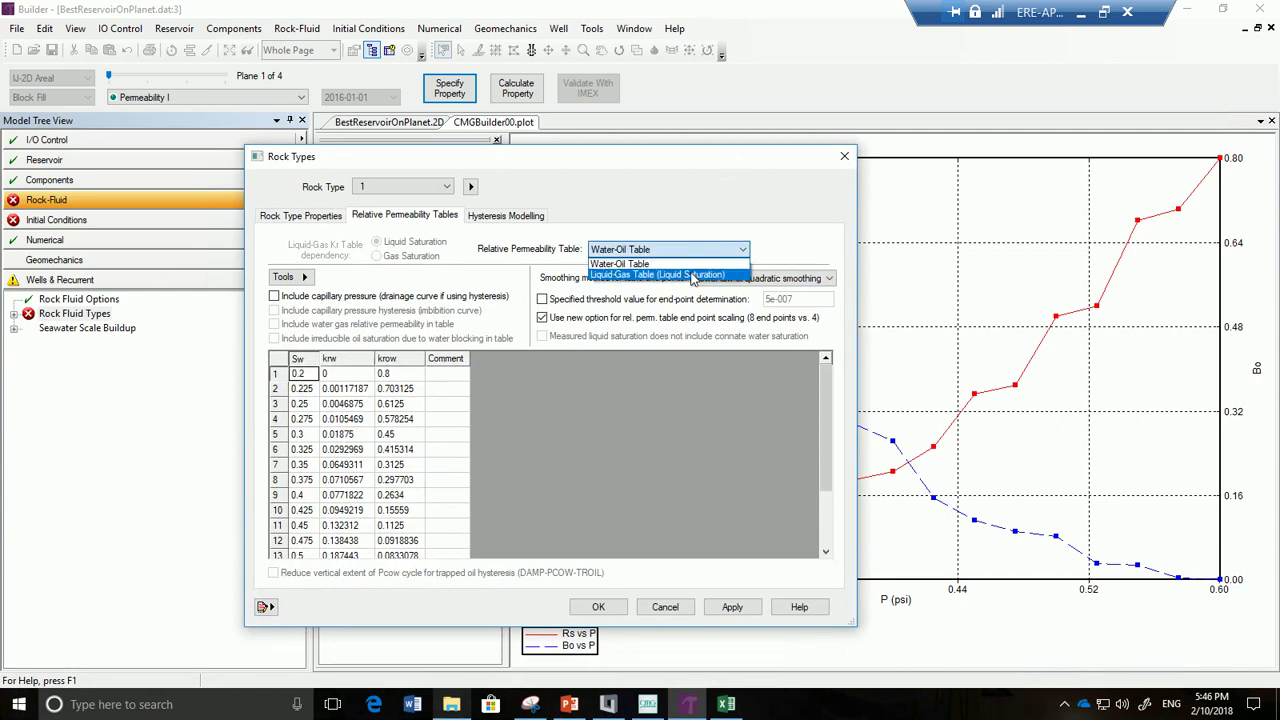
click(692, 275)
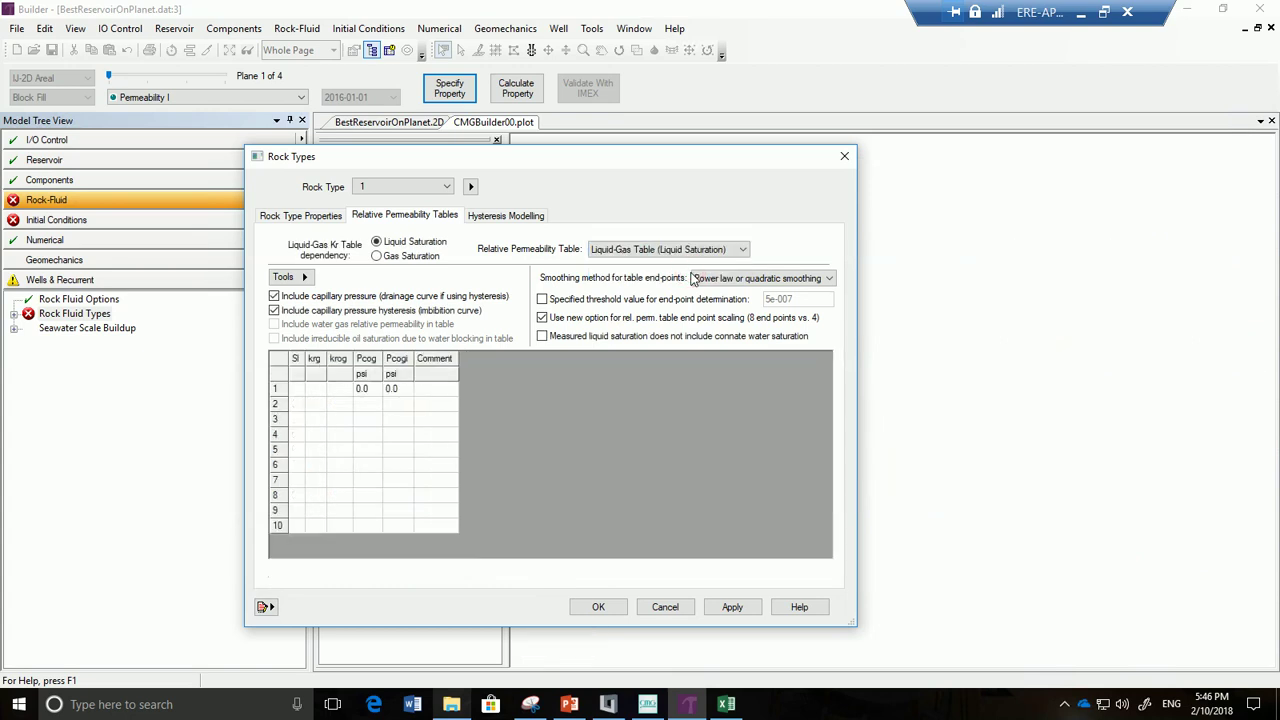
click(315, 297)
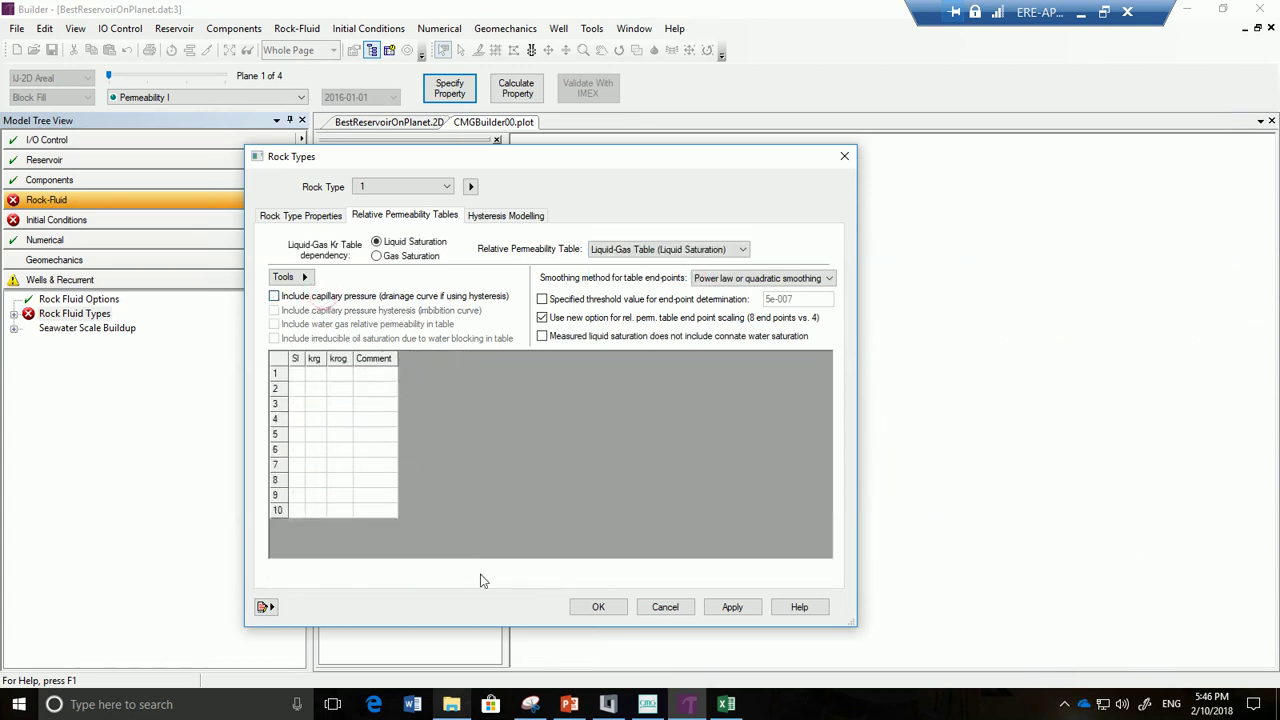
Copy the liquid-gas Sl, krg and krog data in A25:C41 of Rel Perm.xls
click(726, 704)
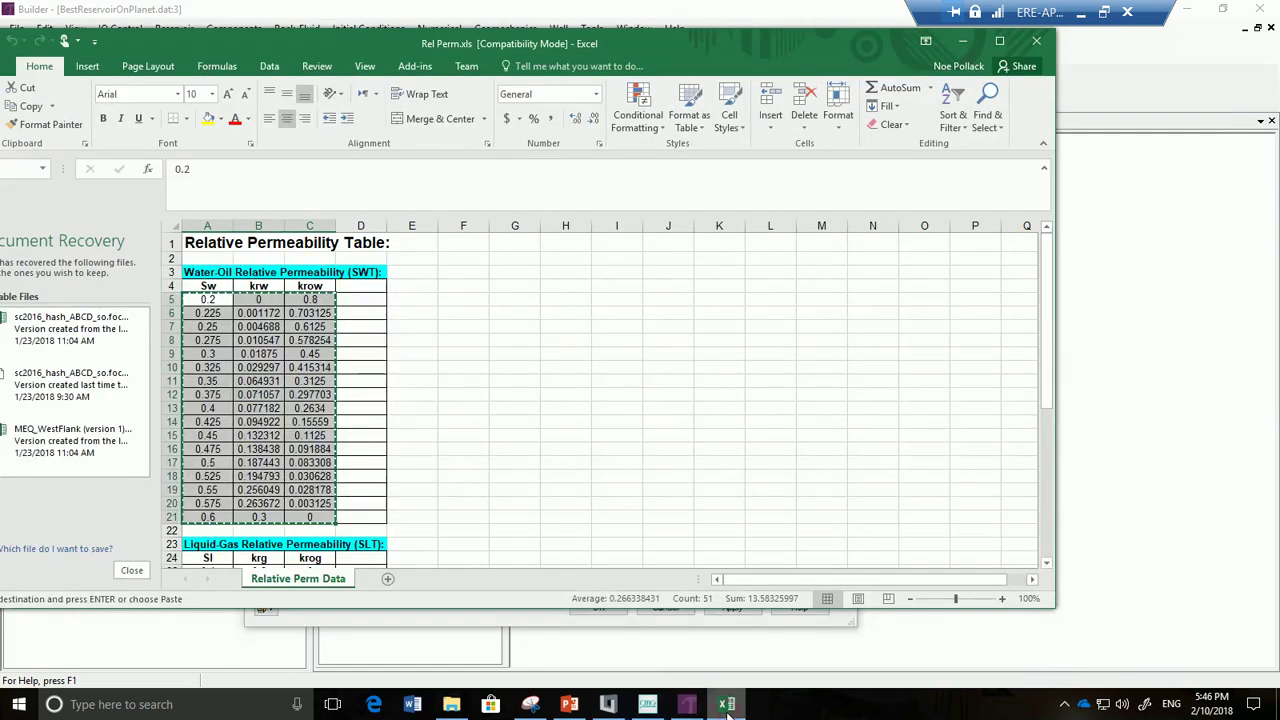
scroll(413, 512, down, 4)
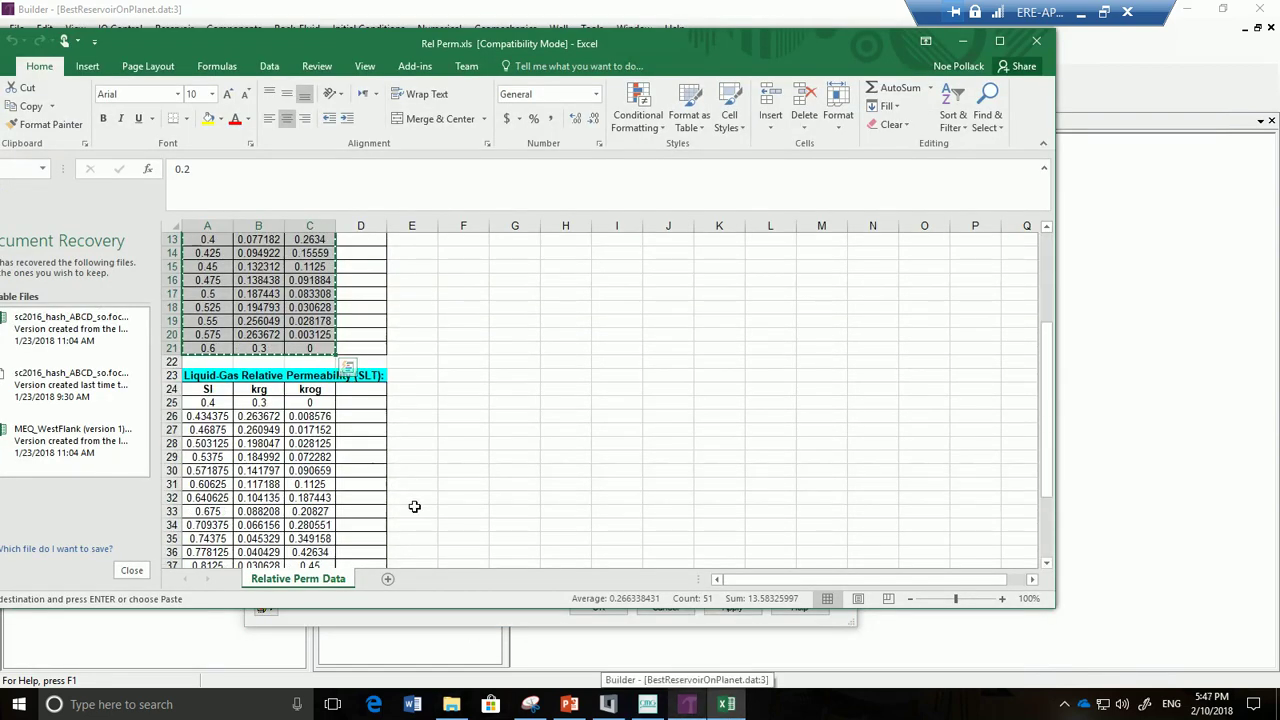
scroll(414, 507, down, 4)
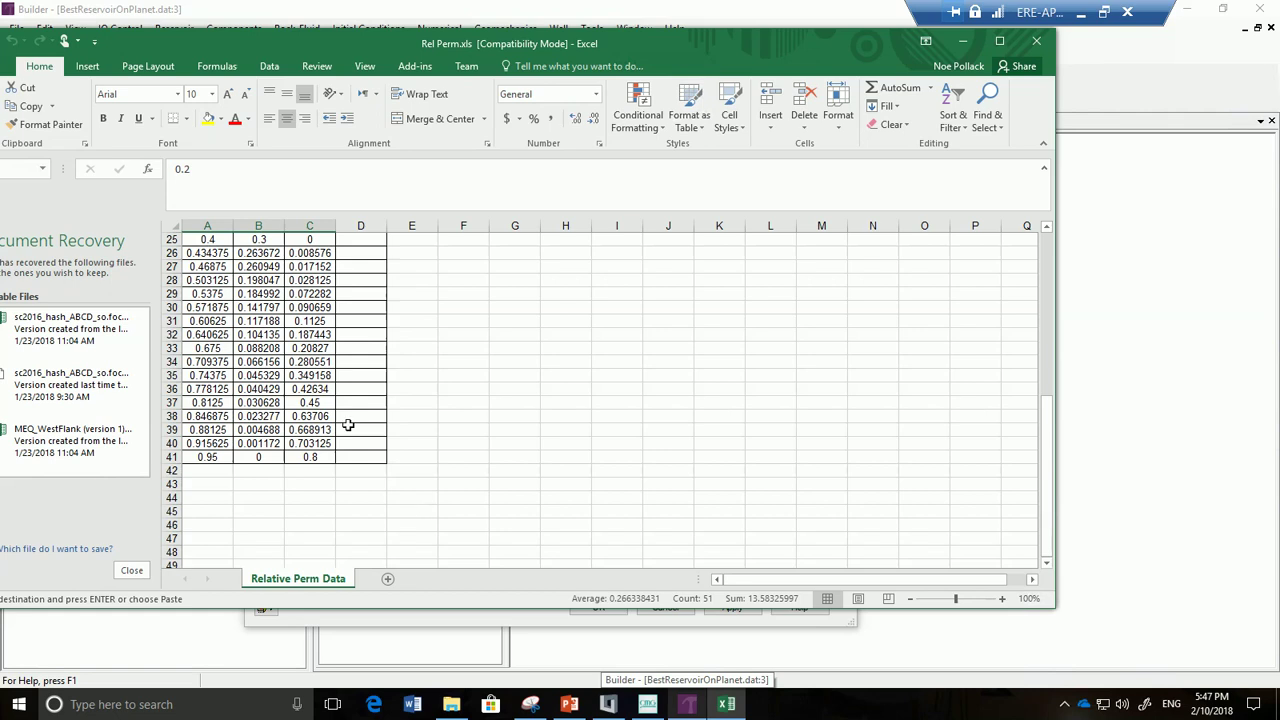
drag(207, 243, 328, 456)
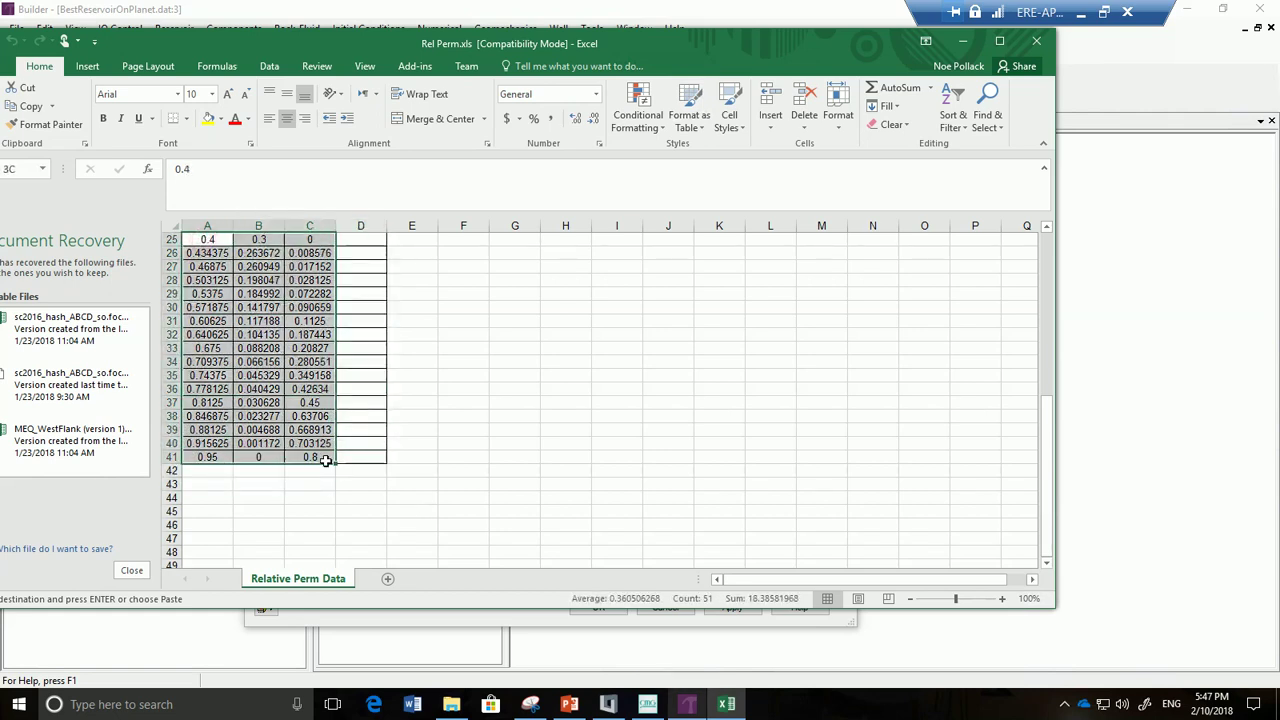
key(ctrl+c)
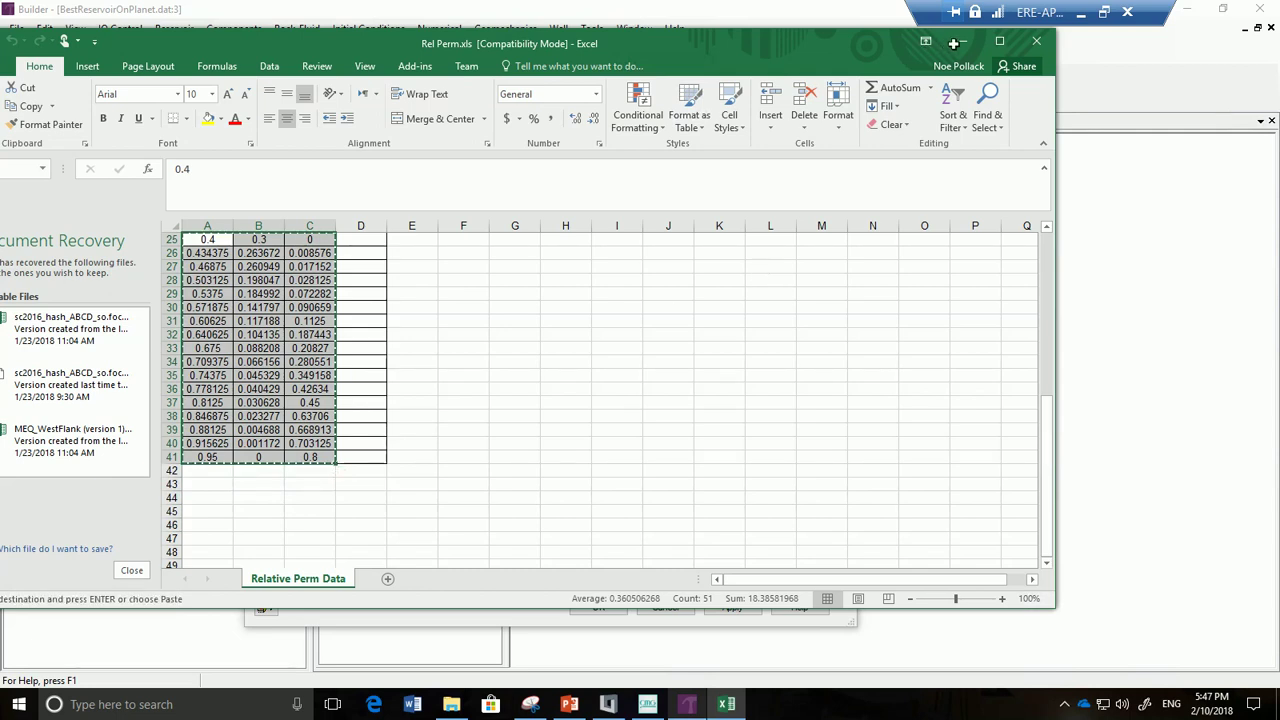
Paste the copied Sl, krg and krog values into the liquid-gas table starting at row 1
click(962, 41)
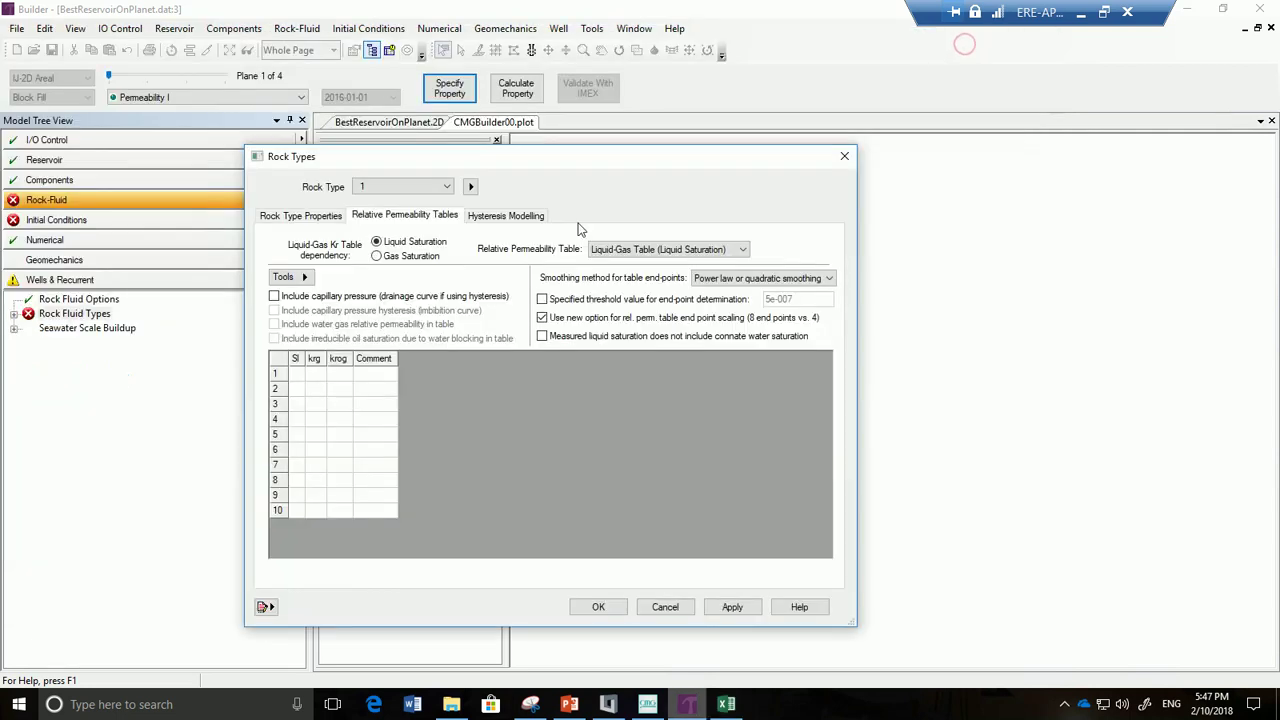
click(298, 376)
key(ctrl+v)
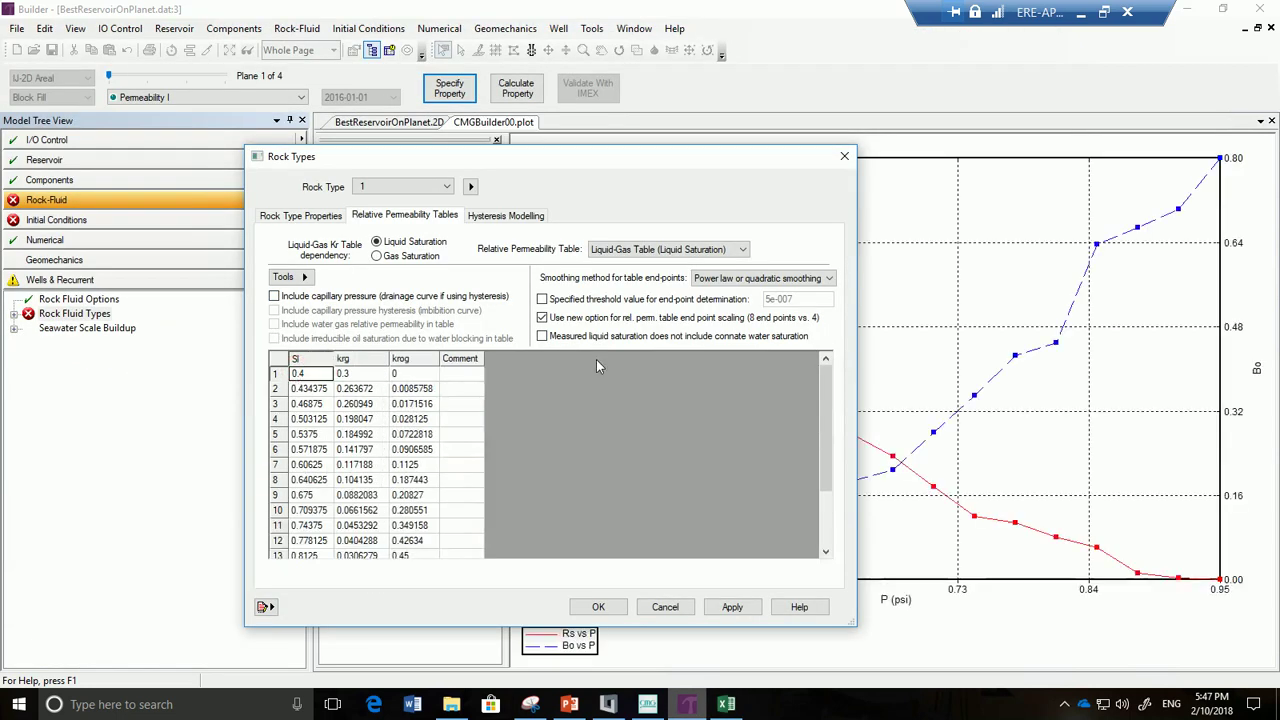
drag(748, 162, 611, 182)
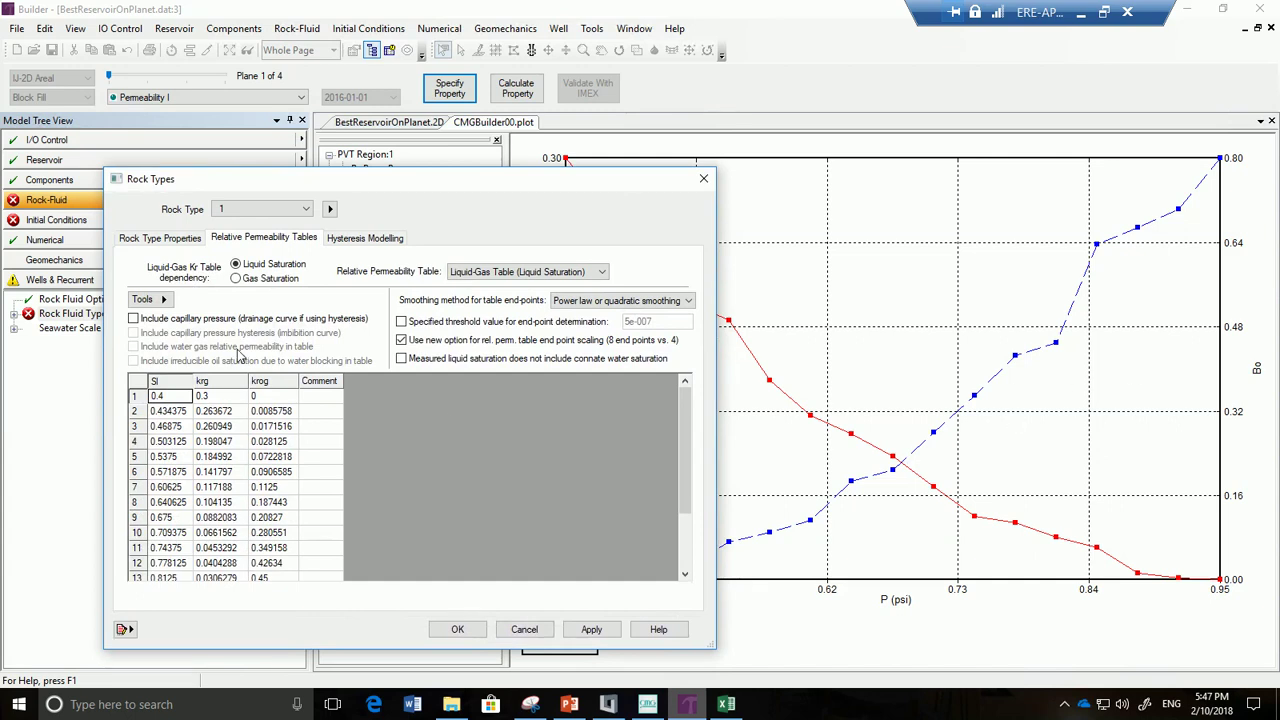
Smooth the liquid-gas table with a power law for all properties and accept the curves
click(160, 299)
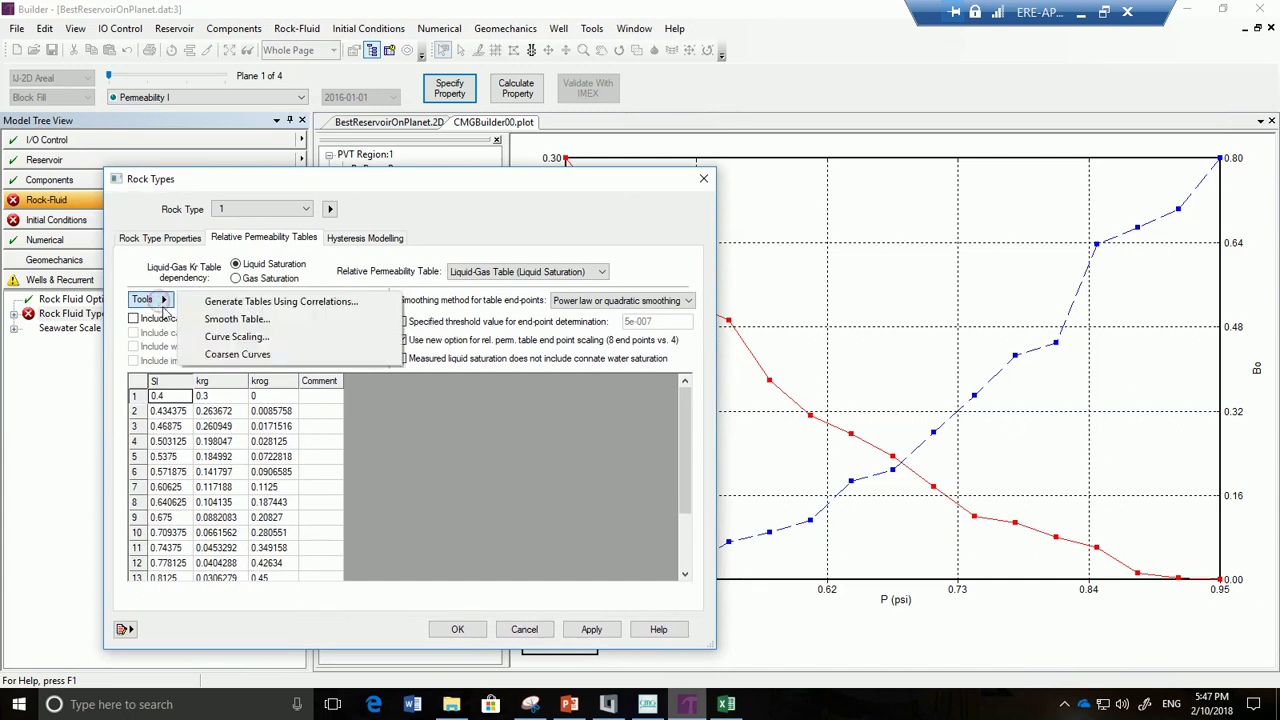
click(255, 320)
click(720, 251)
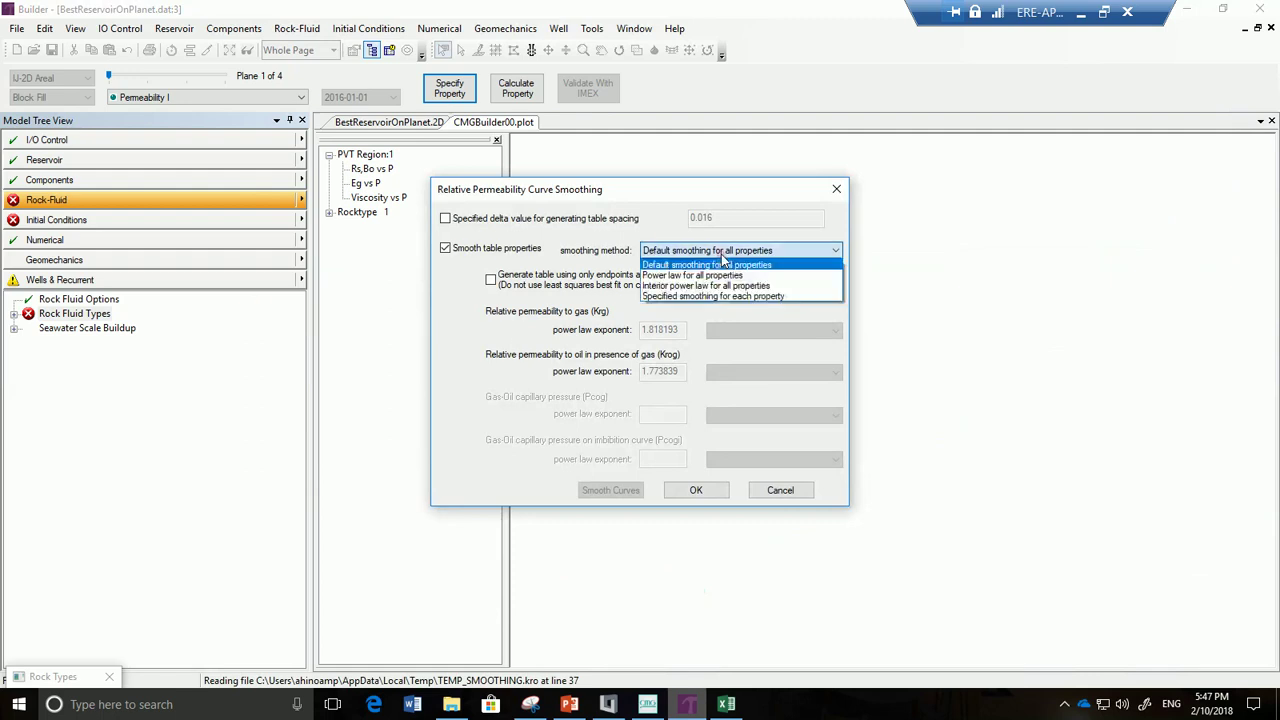
click(718, 275)
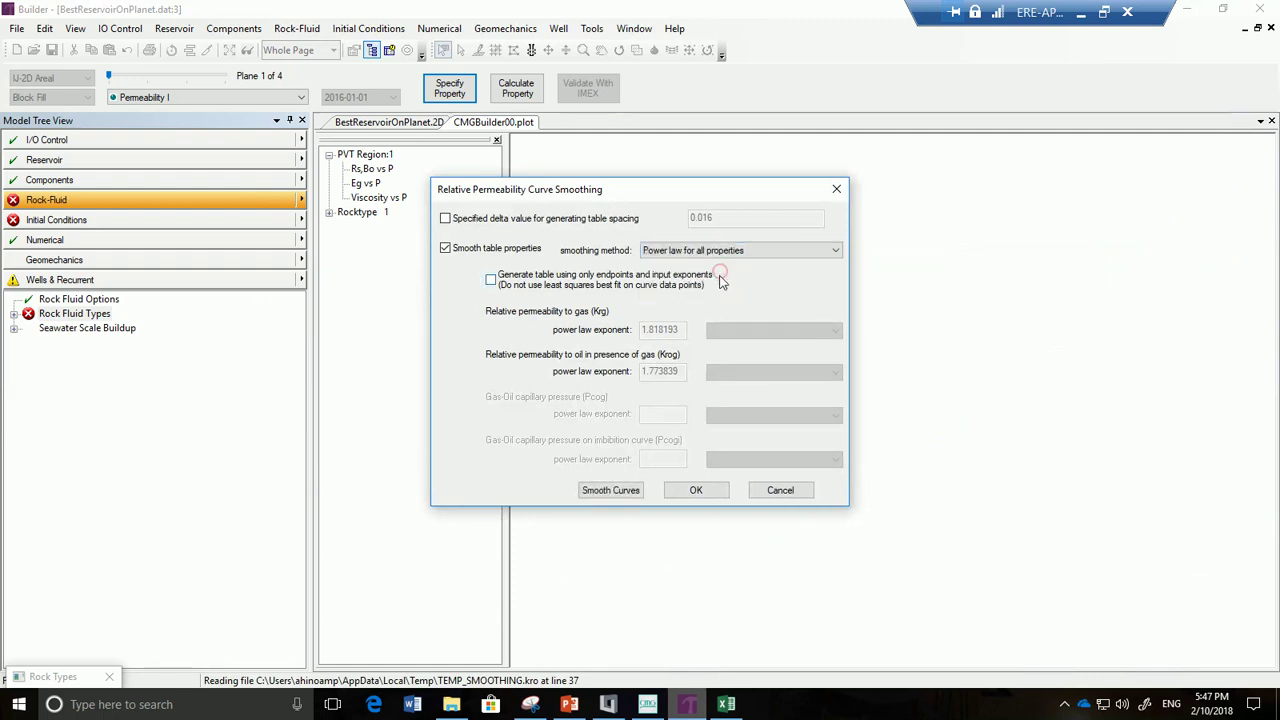
click(627, 494)
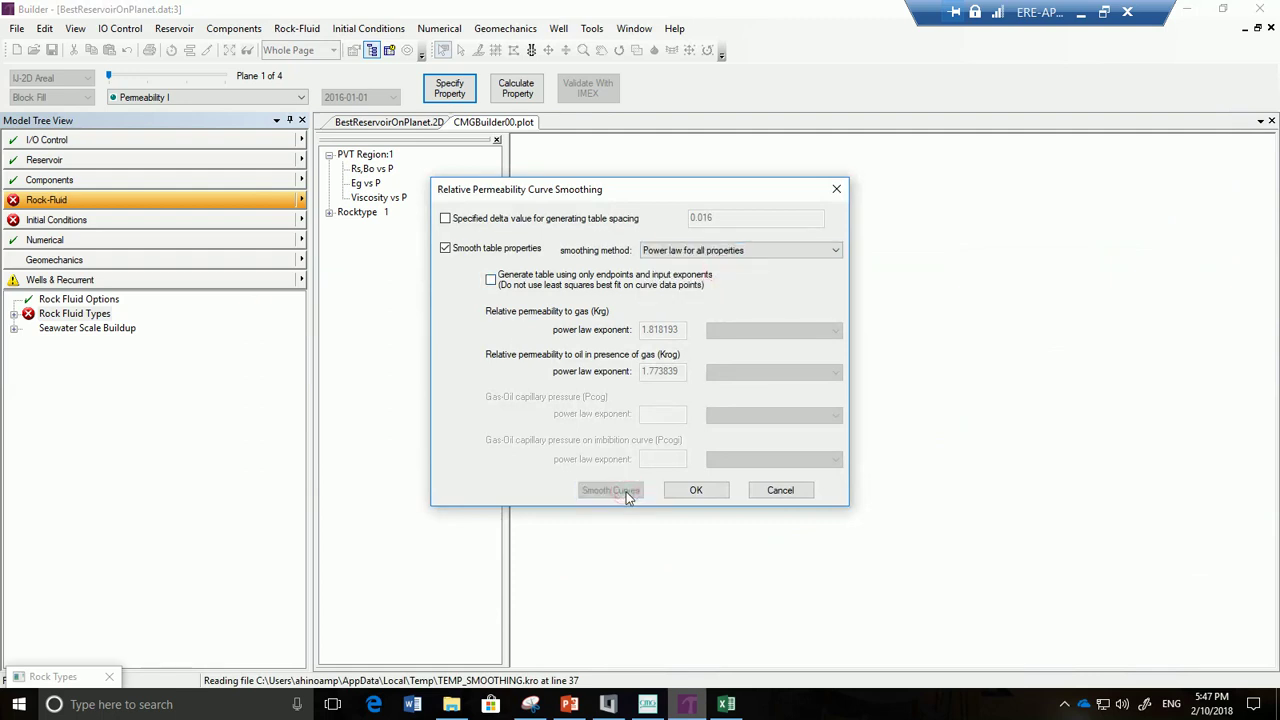
click(696, 490)
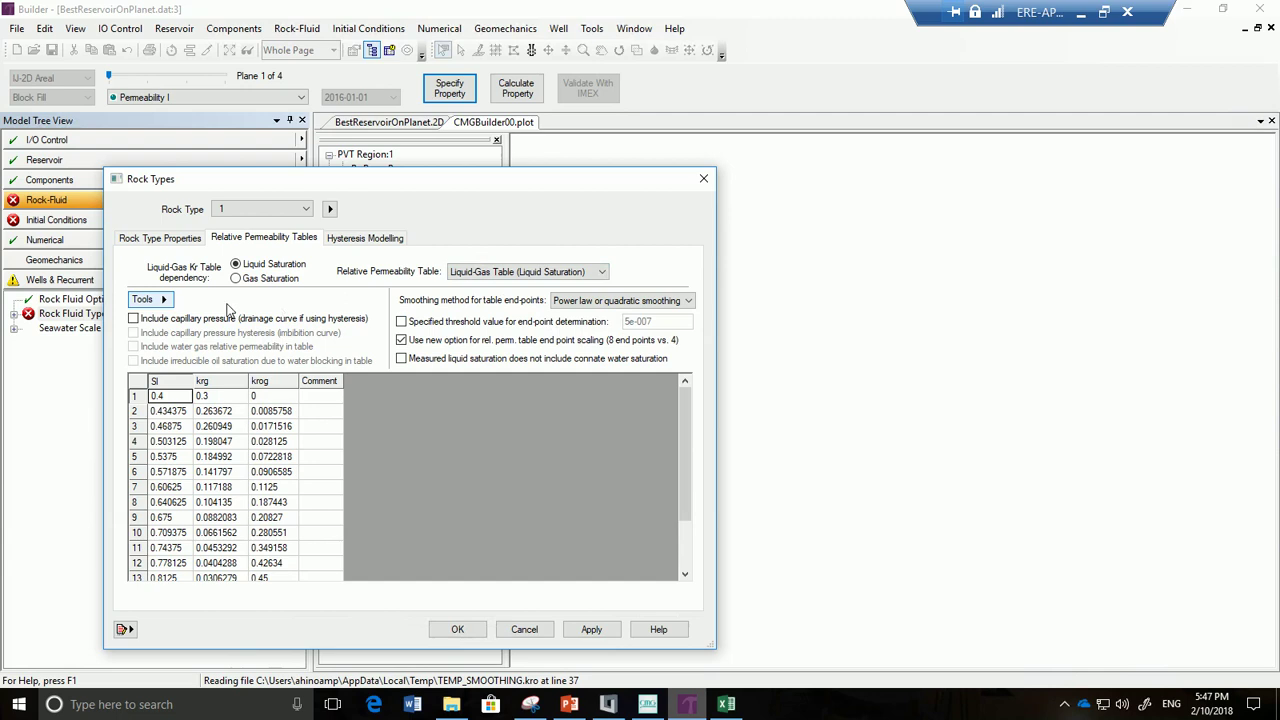
click(505, 272)
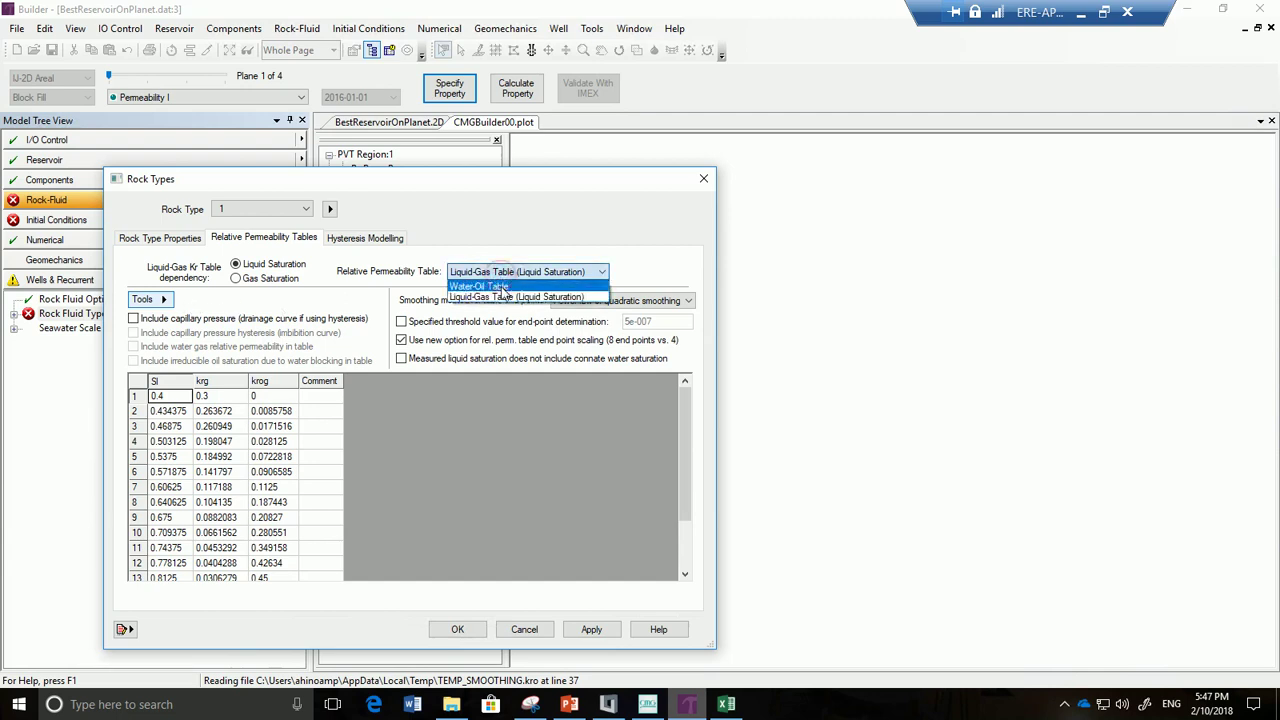
Power-law smooth the water-oil table for all properties, then return to the liquid-gas table
click(504, 288)
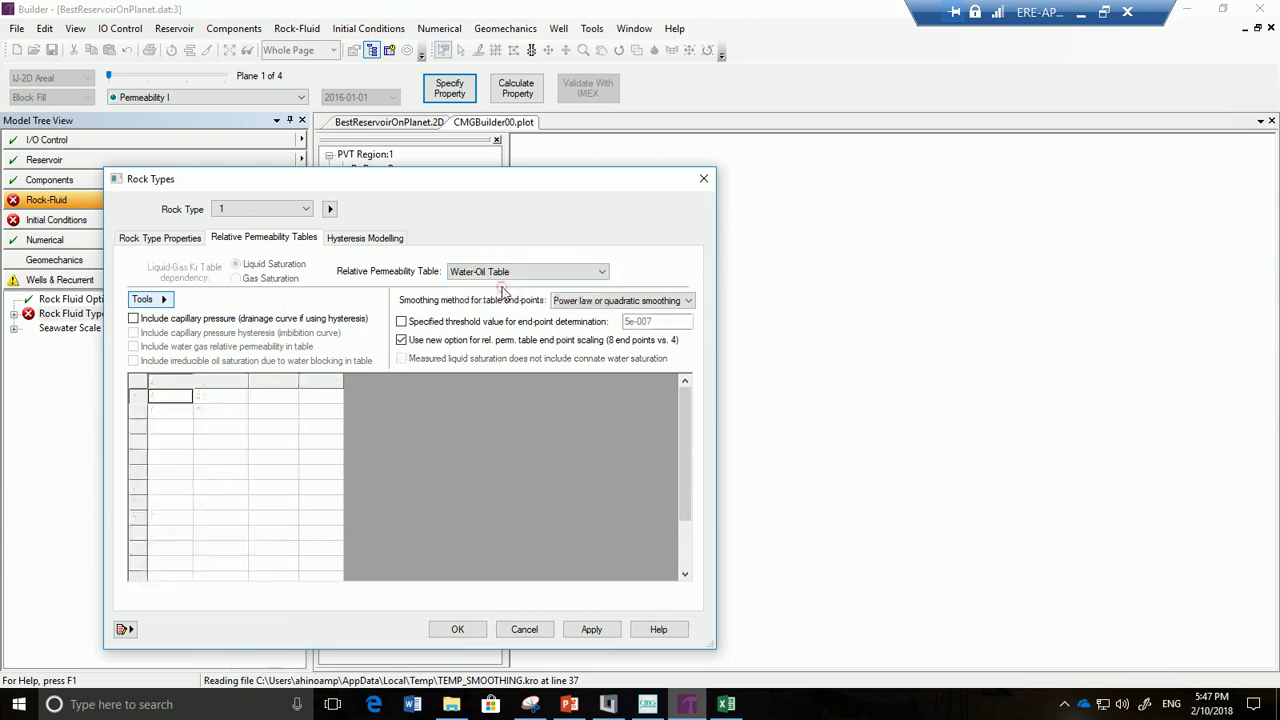
click(148, 300)
click(228, 325)
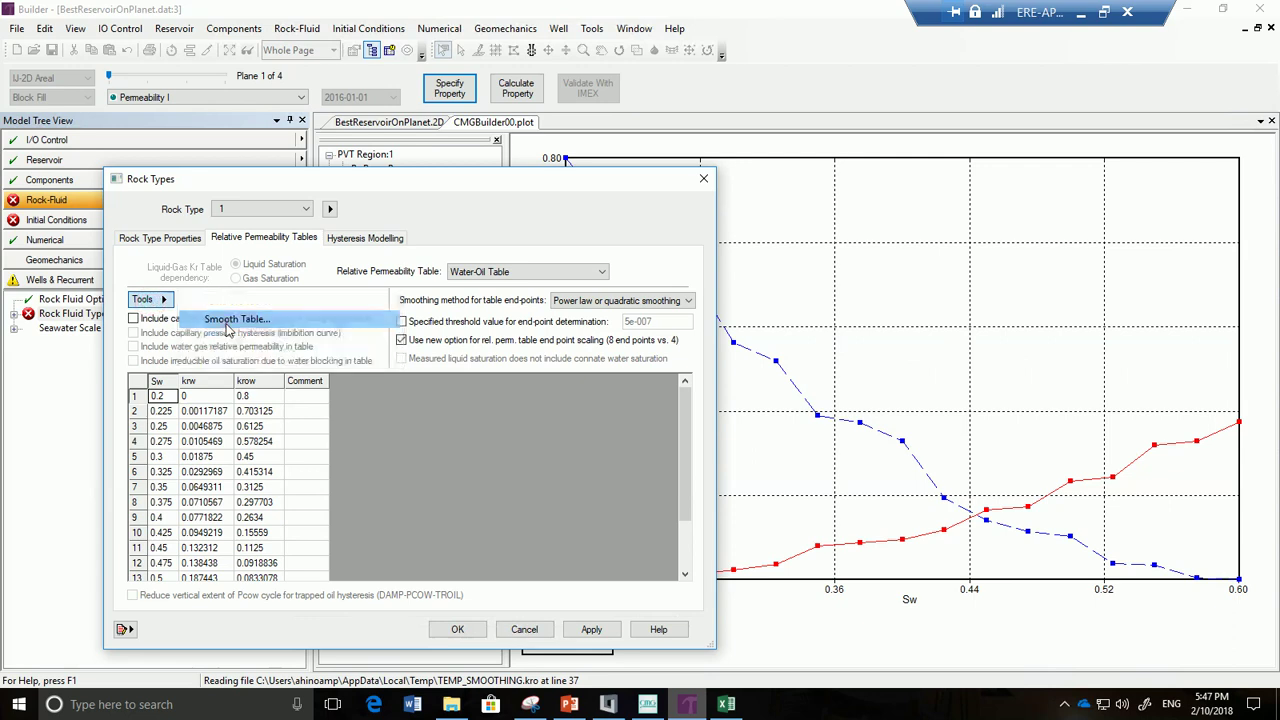
click(684, 252)
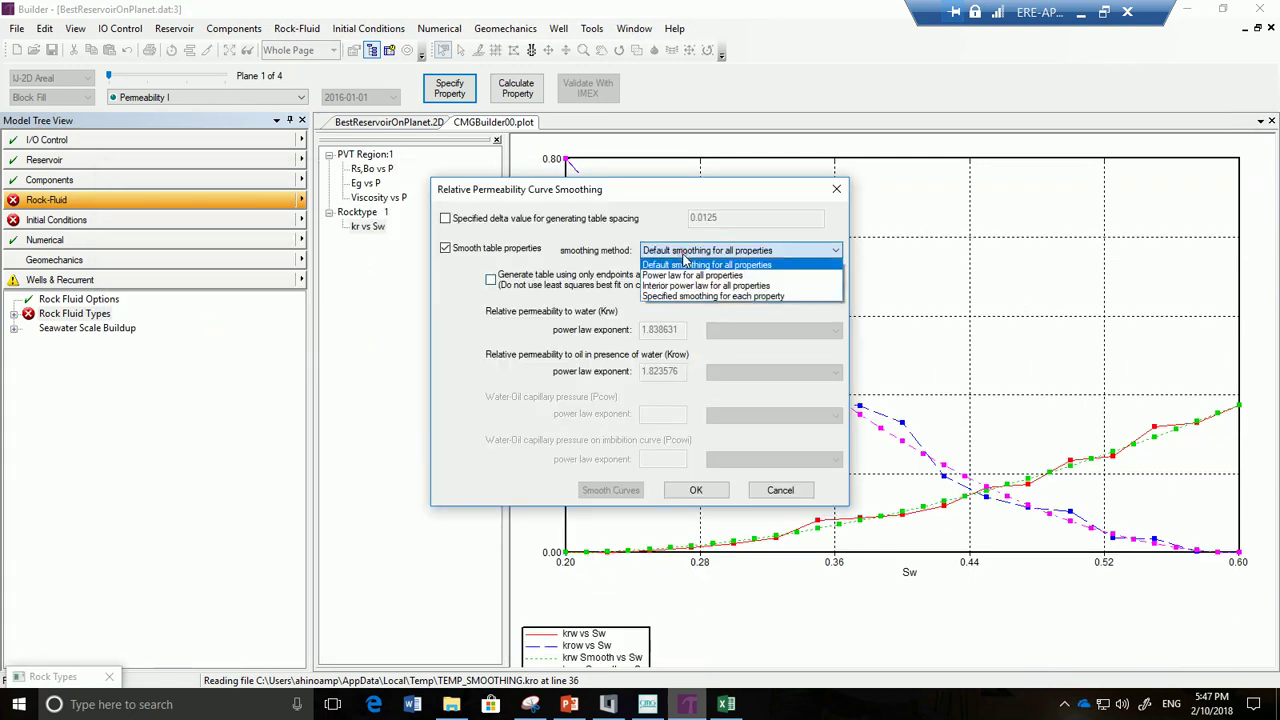
click(692, 275)
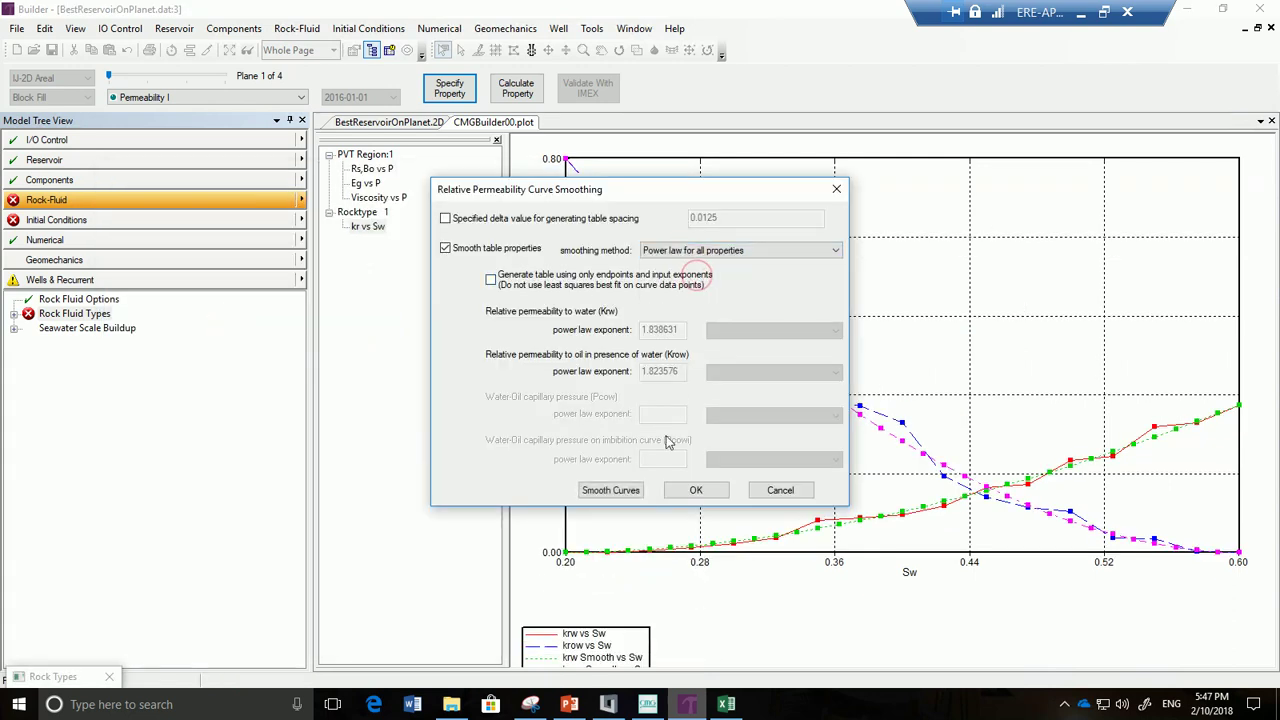
click(696, 490)
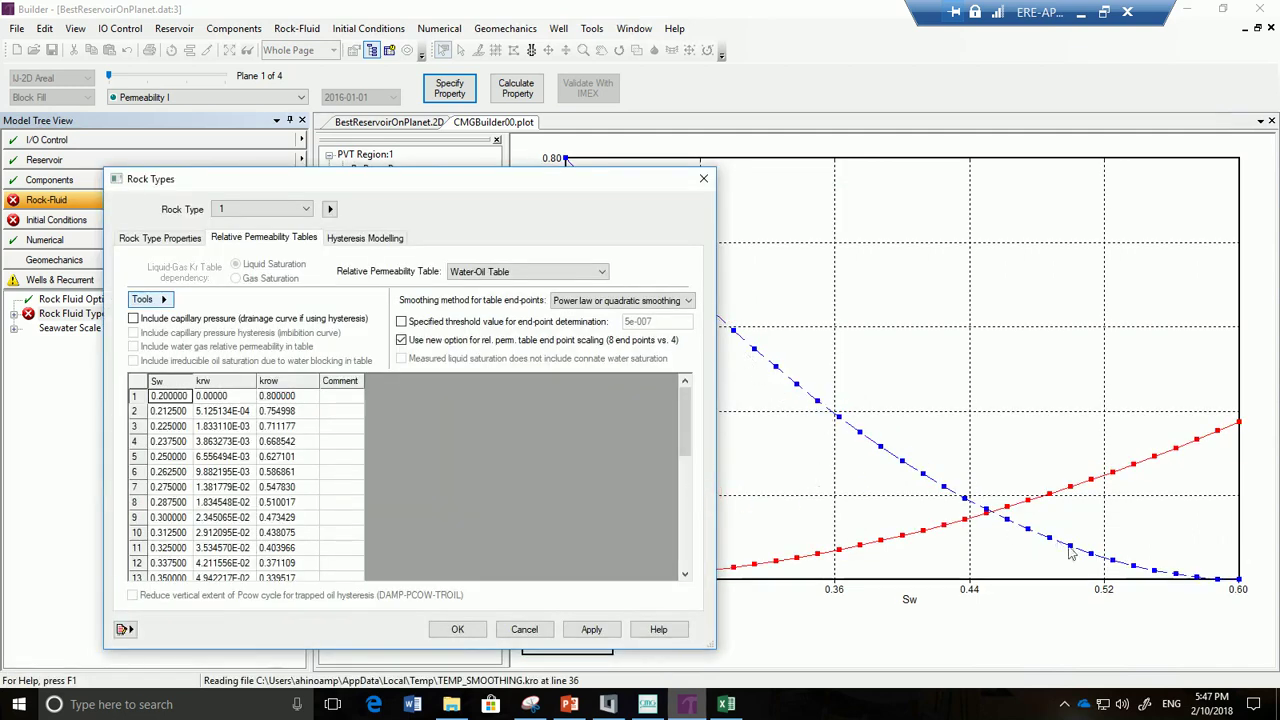
click(543, 281)
click(540, 290)
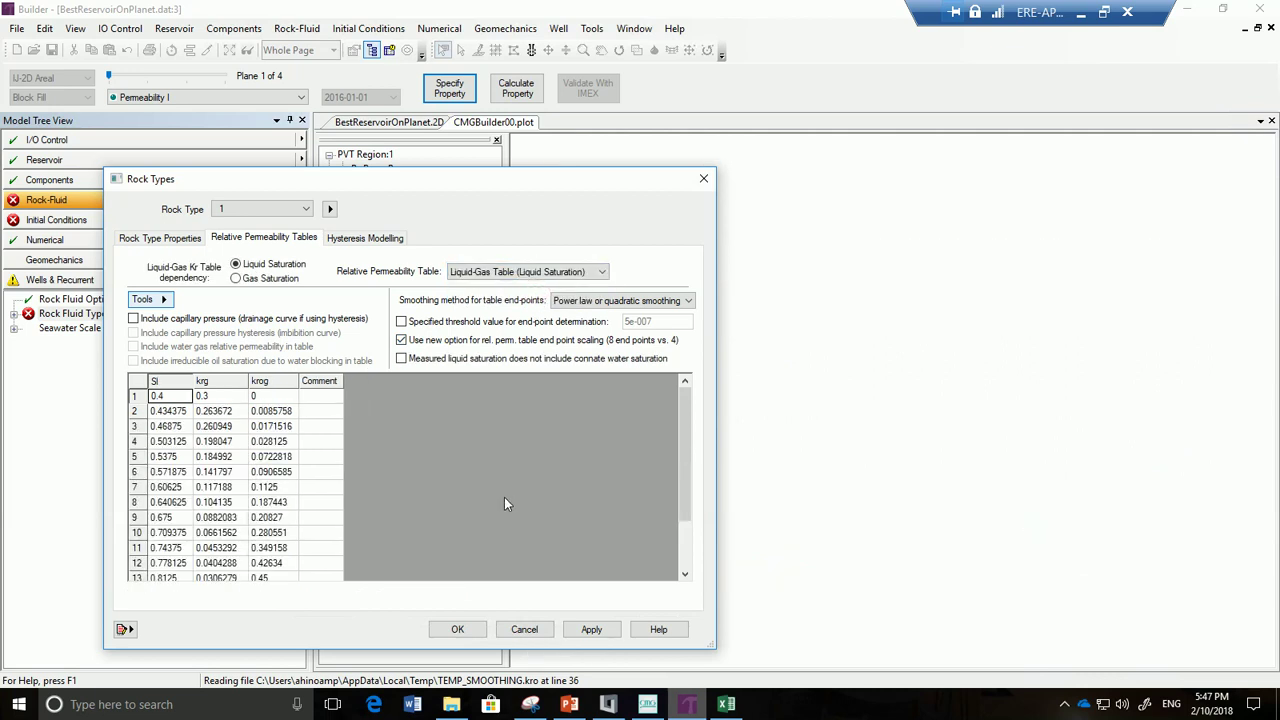
Accept the Rock Types tables and view the kr vs Sw and kr vs Sl plots
scroll(320, 489, down, 2)
click(457, 629)
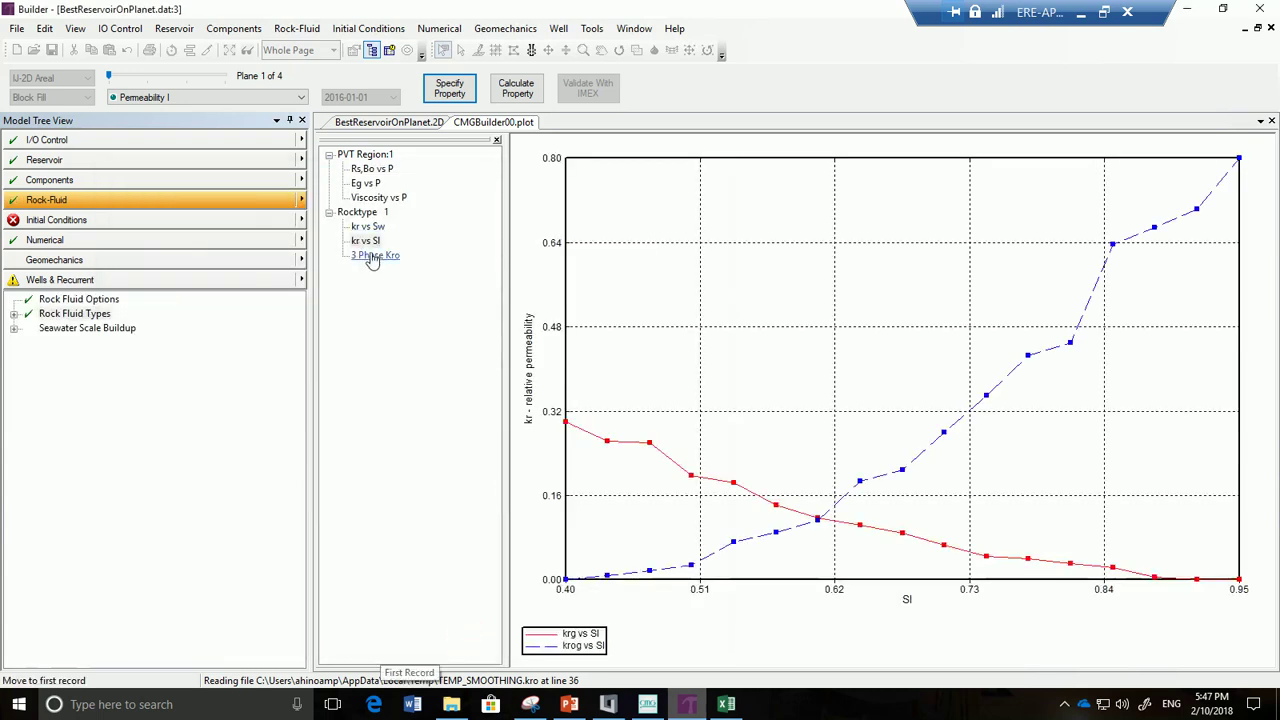
click(368, 227)
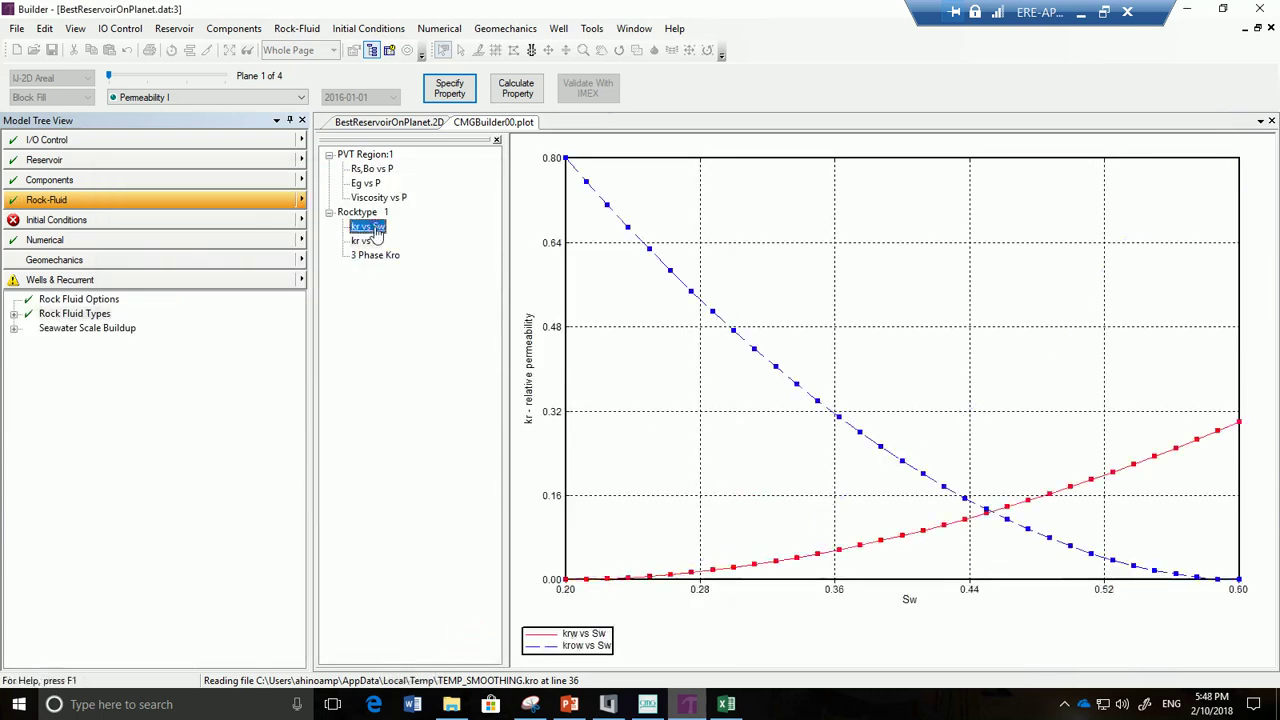
click(369, 242)
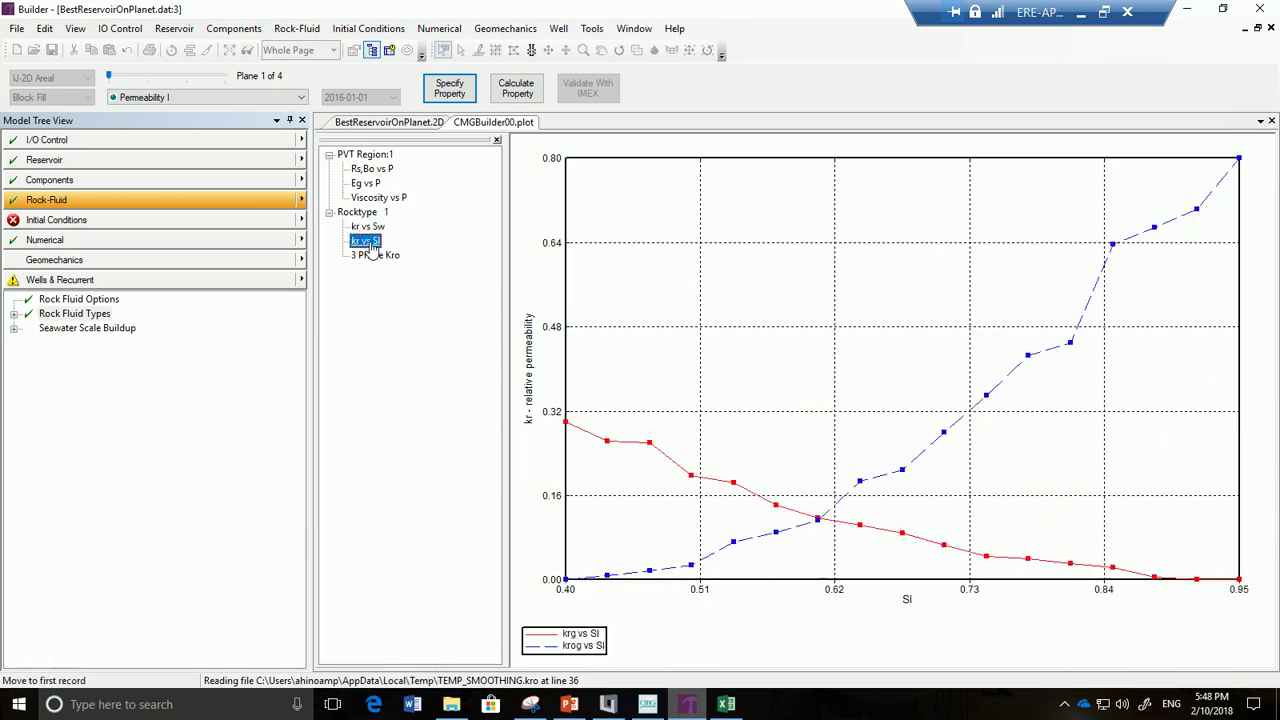
Reopen Rock Types, power-law smooth the liquid-gas krg and krog curves, and save the changes
double_click(90, 316)
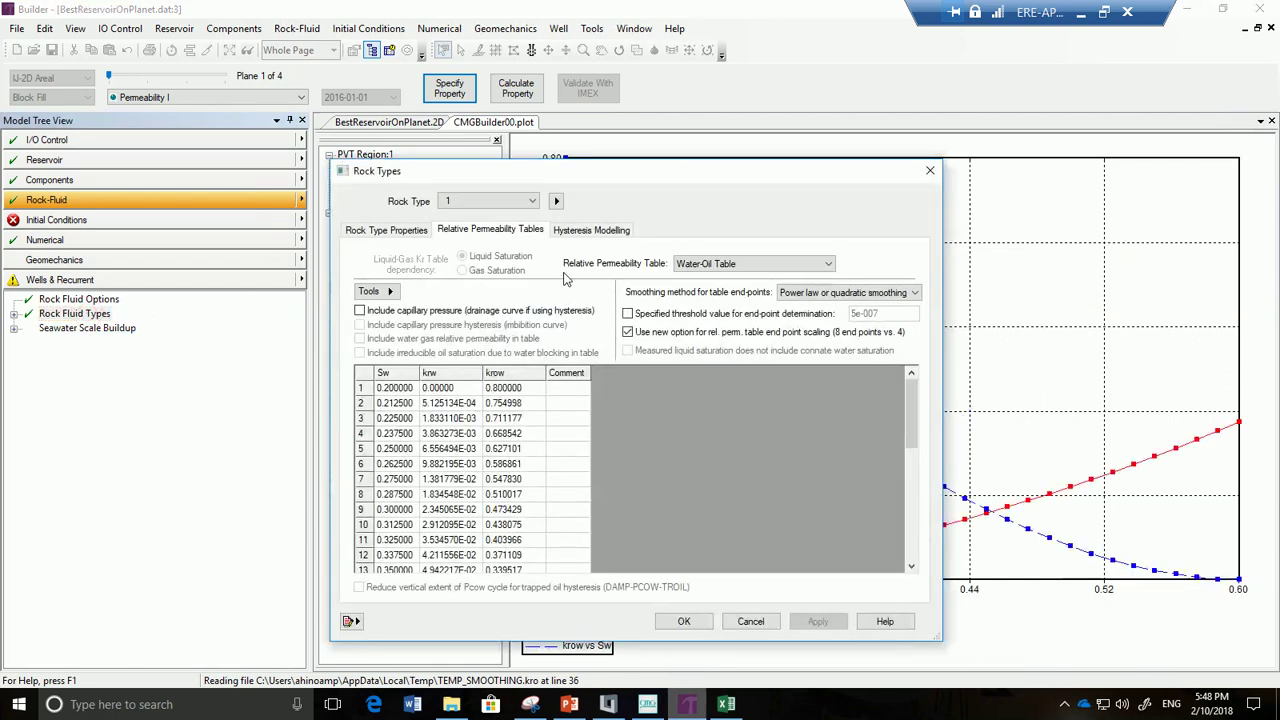
click(730, 266)
click(726, 290)
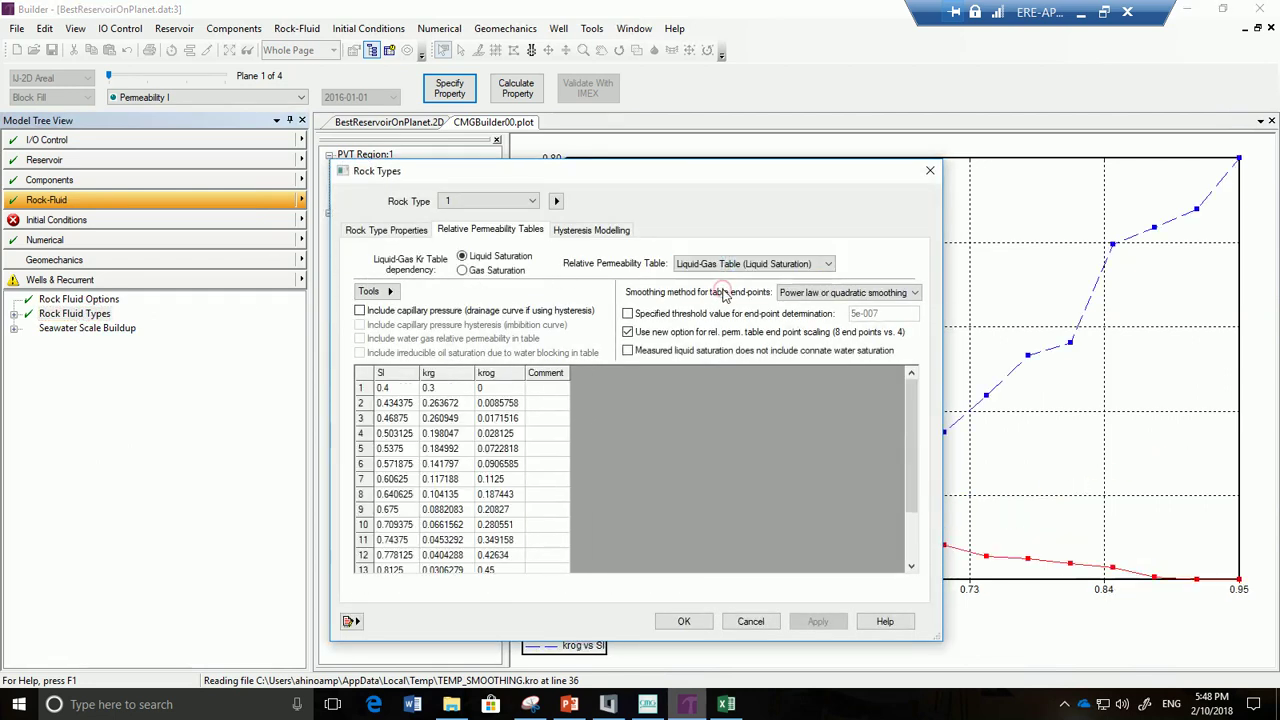
click(385, 291)
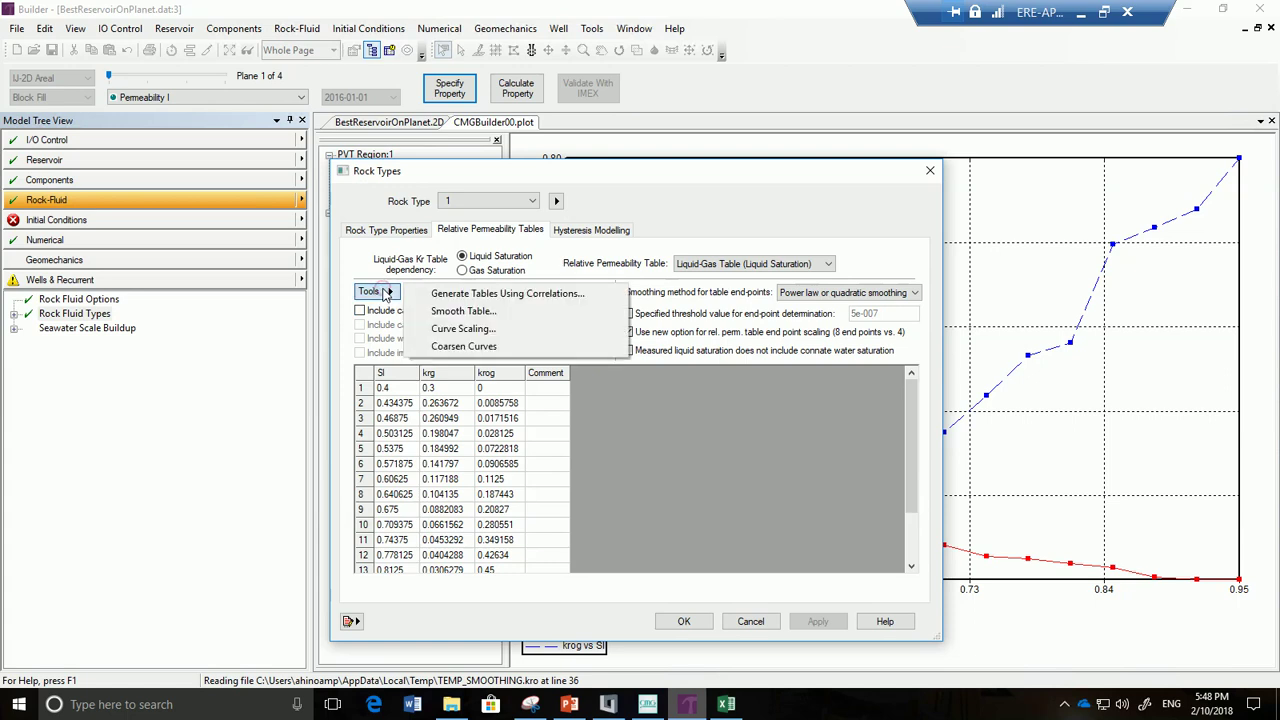
click(450, 310)
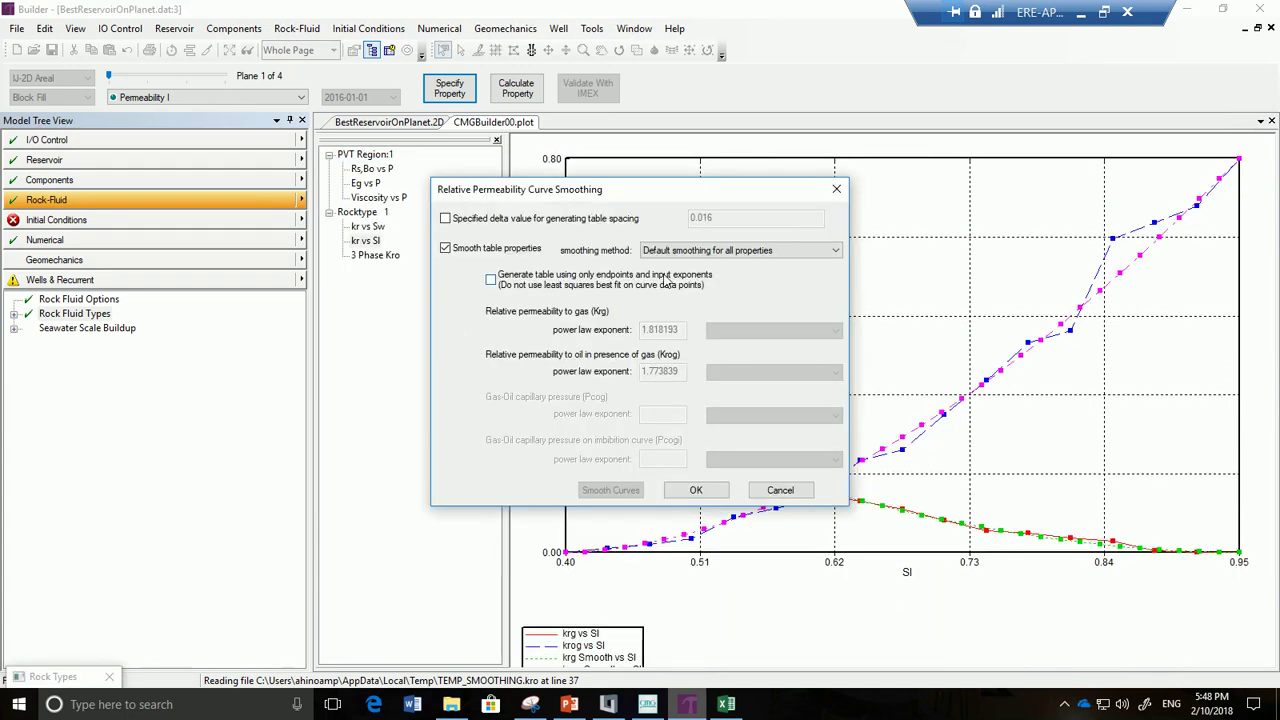
click(688, 252)
click(688, 277)
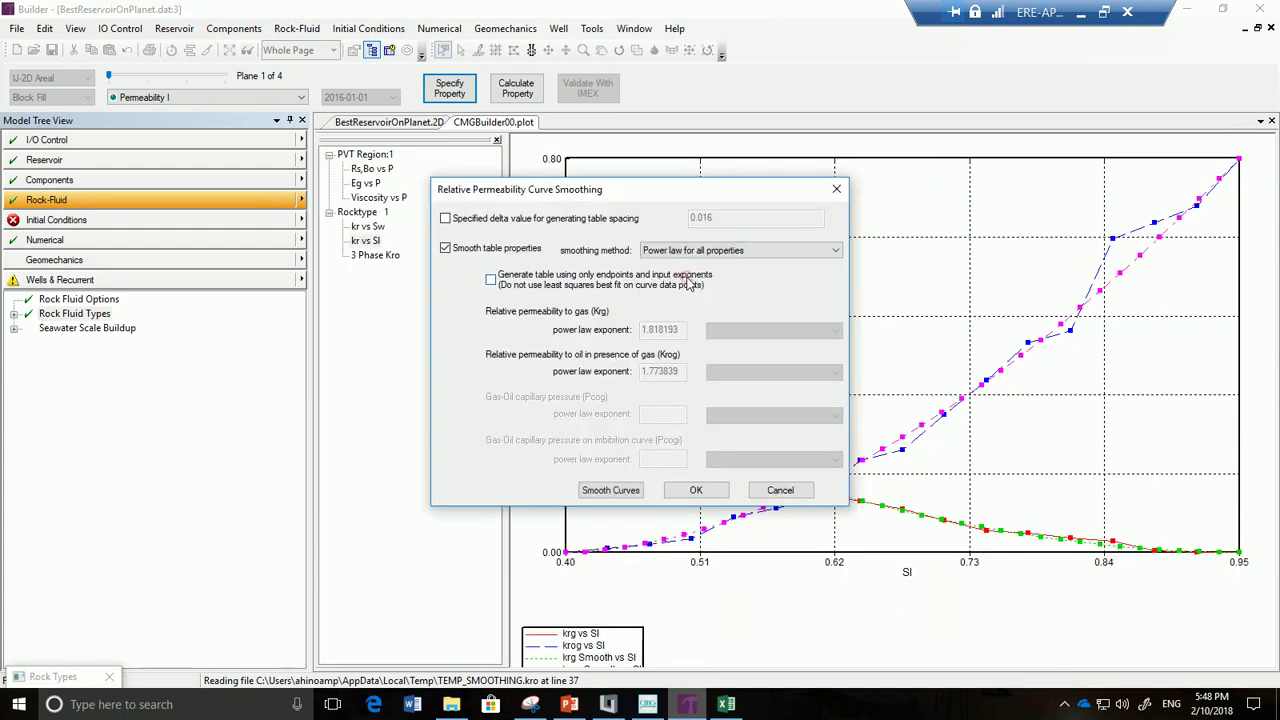
click(623, 492)
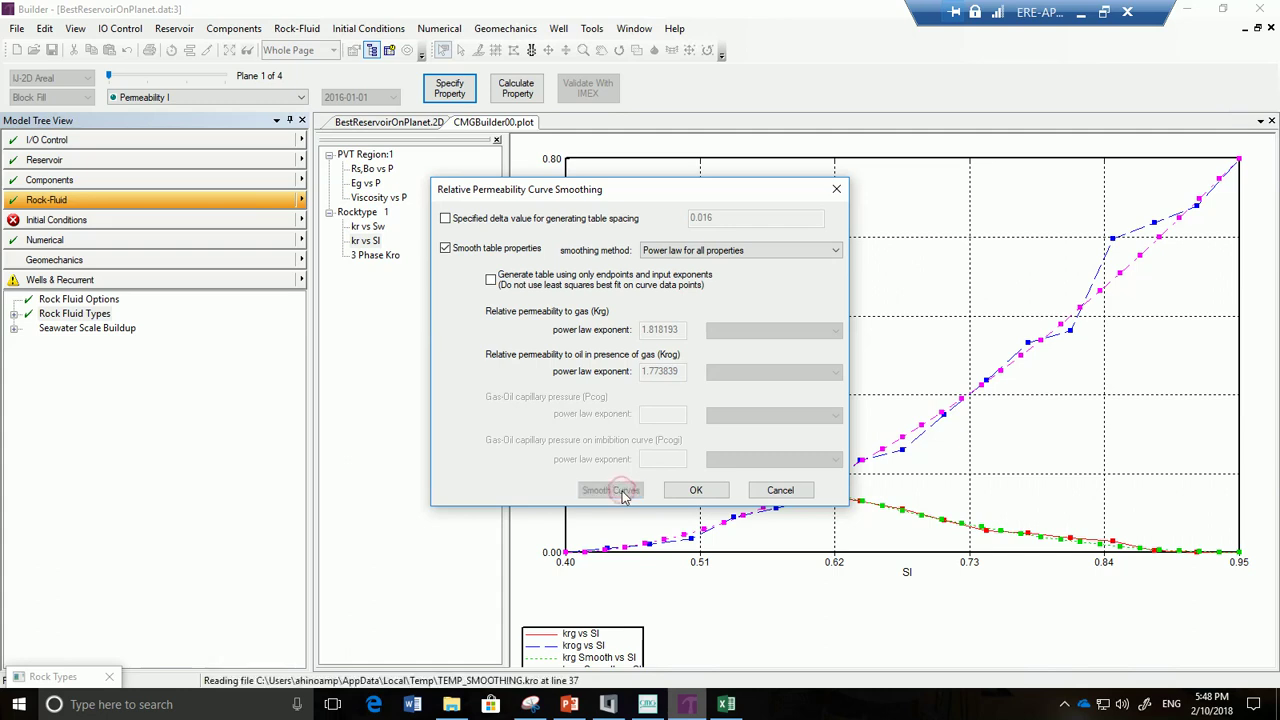
click(696, 492)
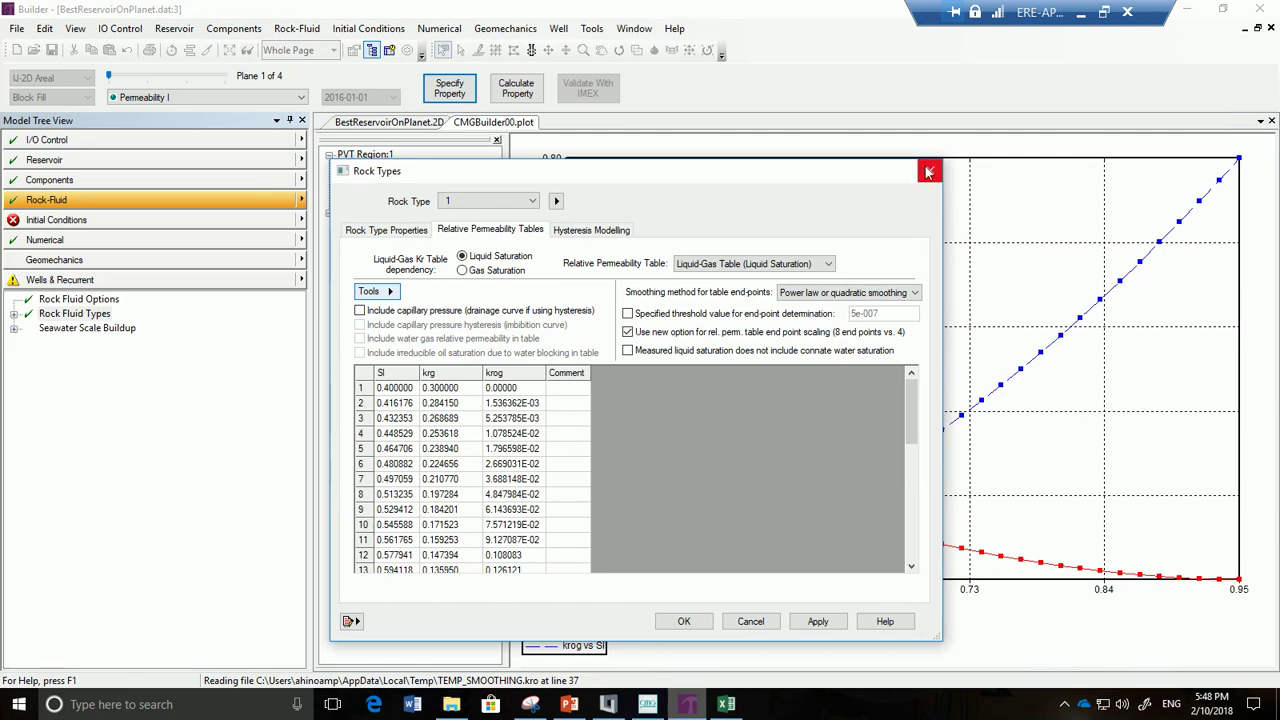
click(684, 622)
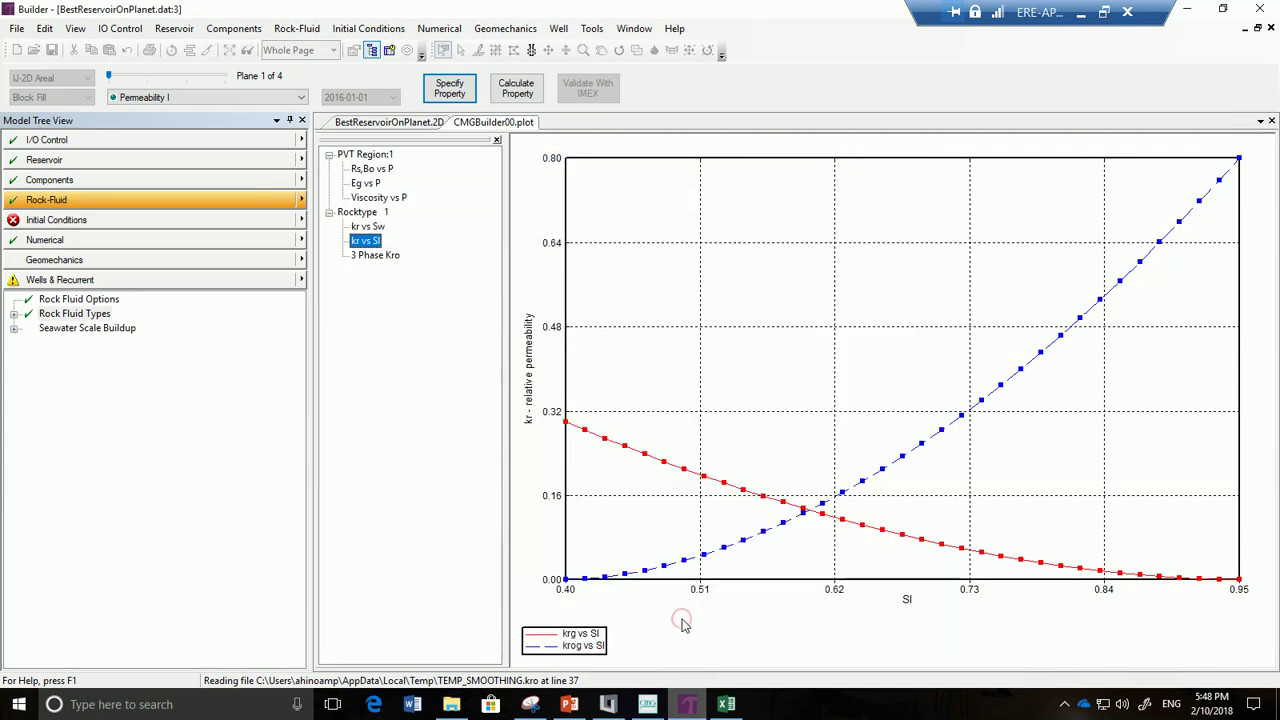
Set initial conditions to Water, Oil equilibrium with reference pressure 4900
click(227, 220)
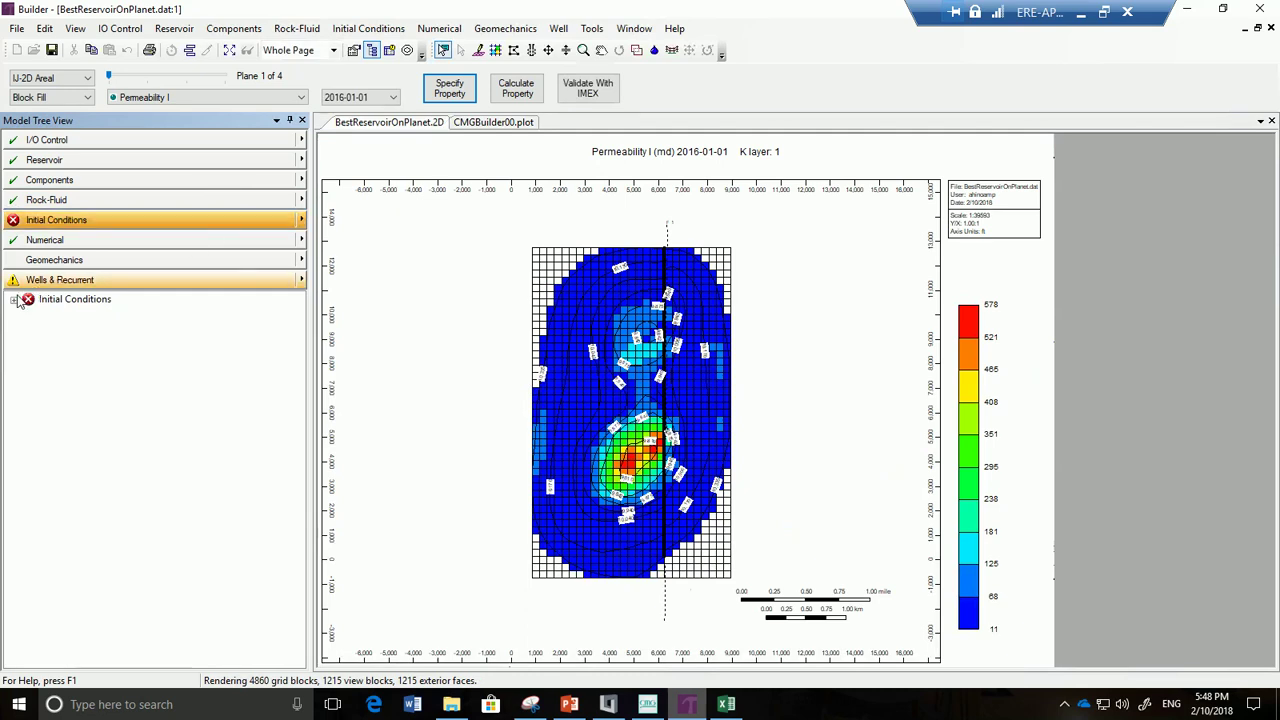
double_click(53, 303)
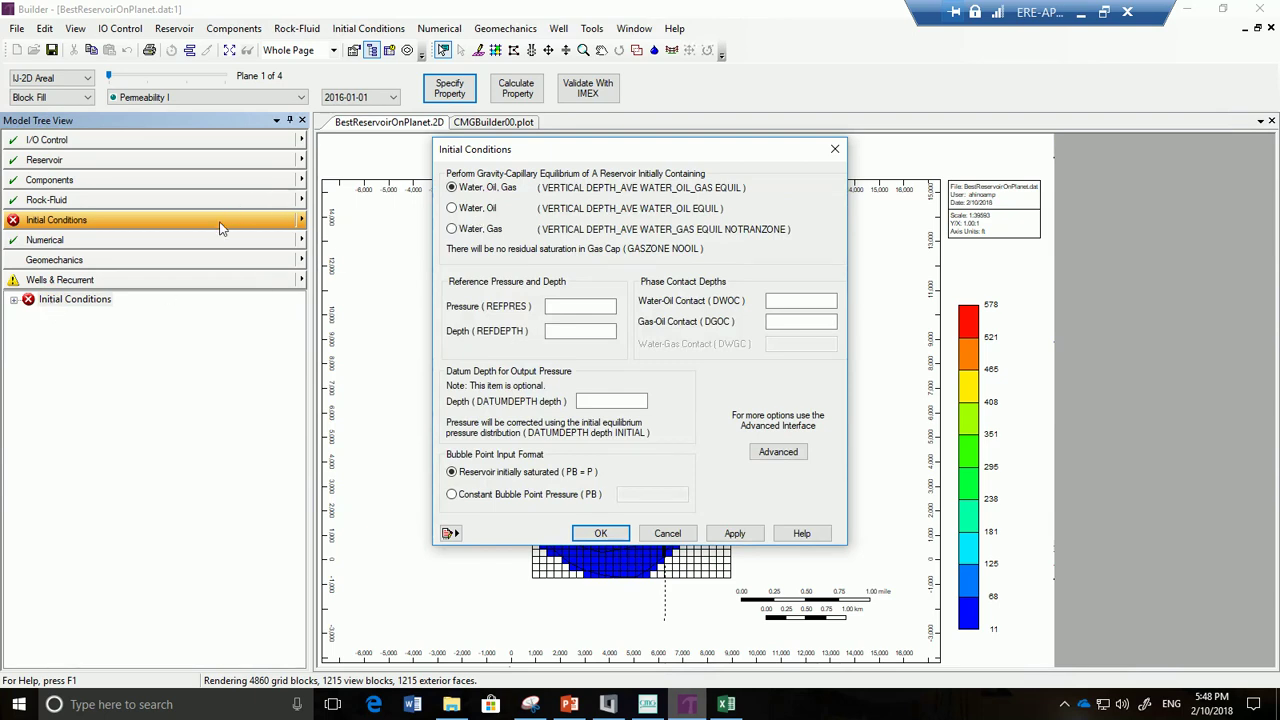
click(486, 210)
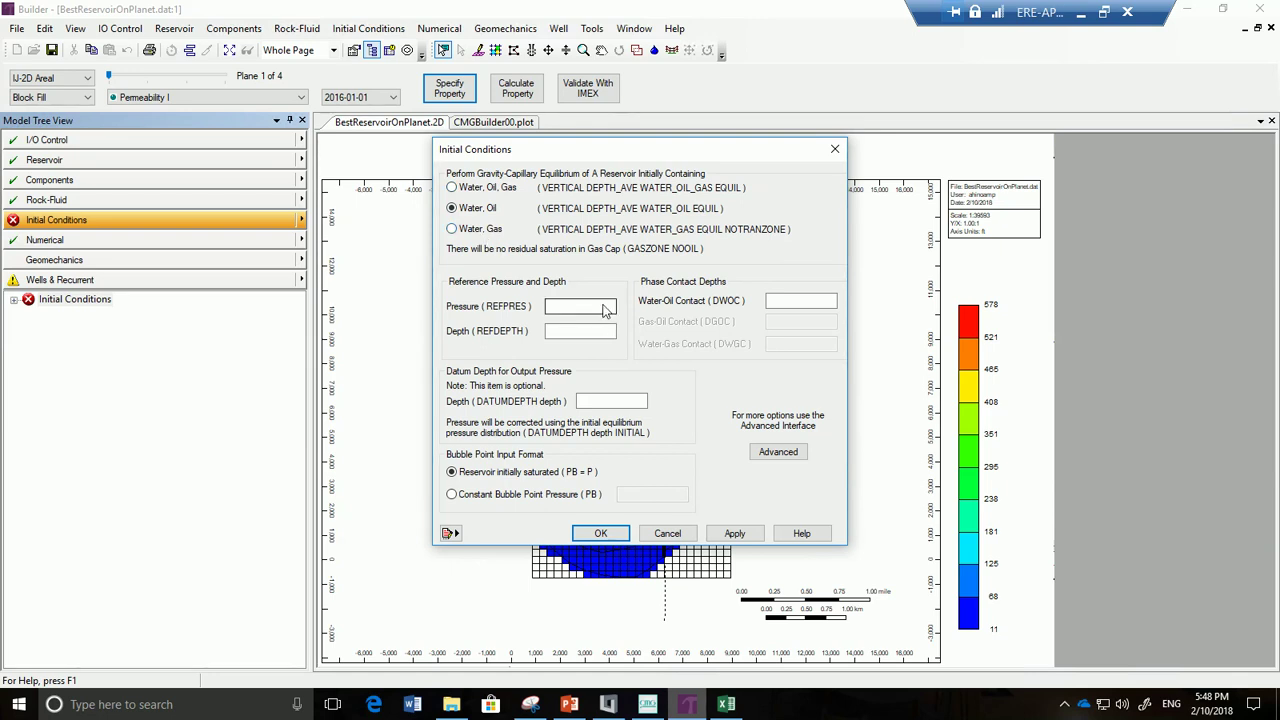
click(604, 306)
click(606, 333)
Enter reference depth 10000, water-oil contact 10100 and datum depth 10400 ft, then accept
text(1)
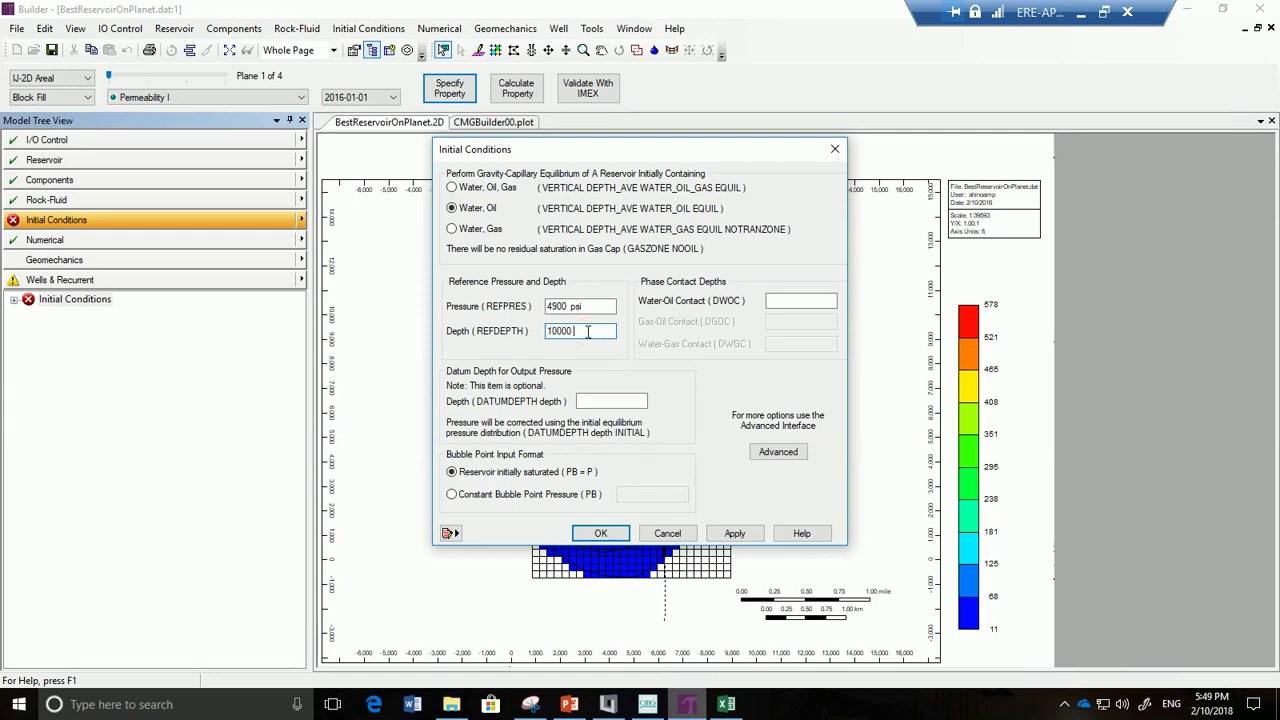
text(0000)
click(784, 302)
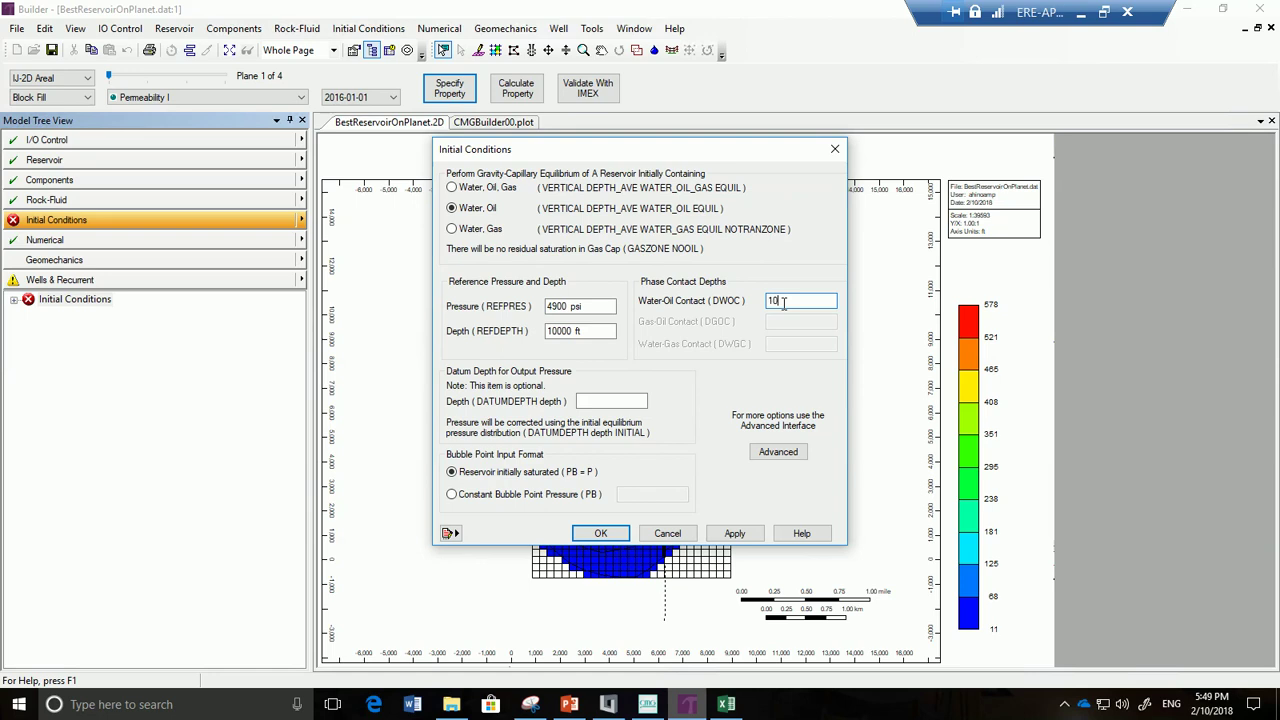
text(10100)
click(605, 401)
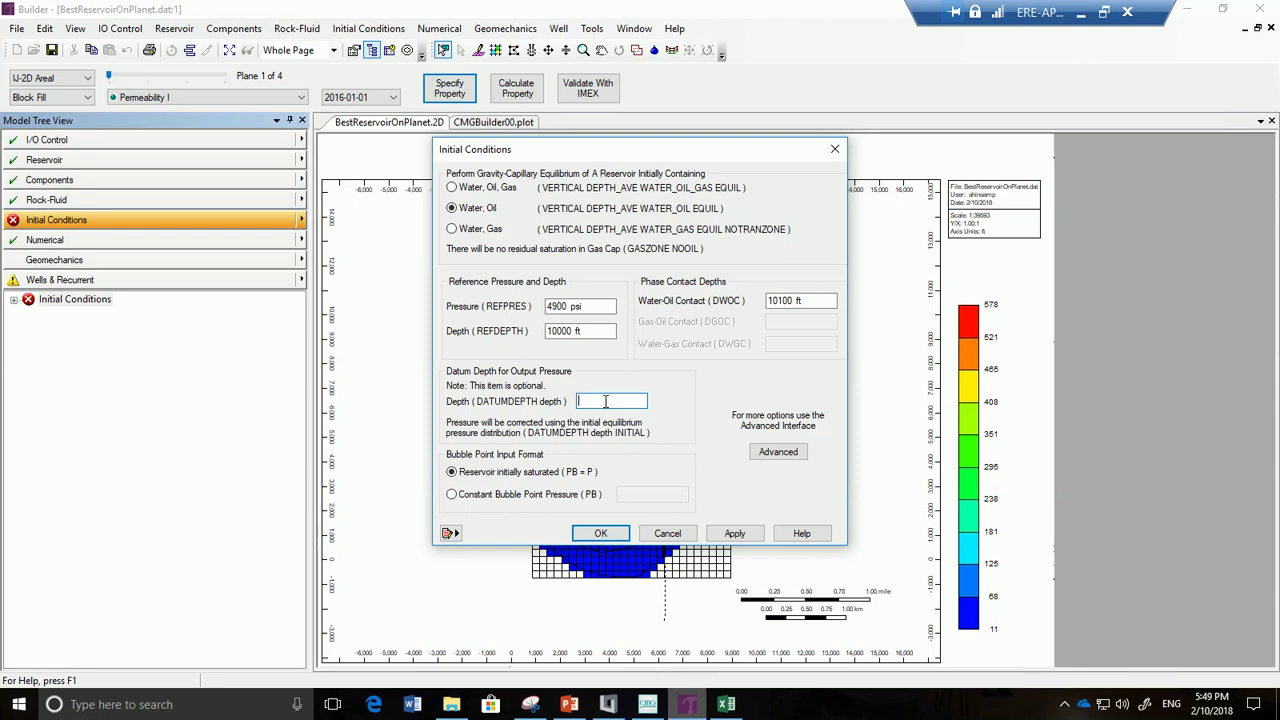
text(10400)
click(612, 539)
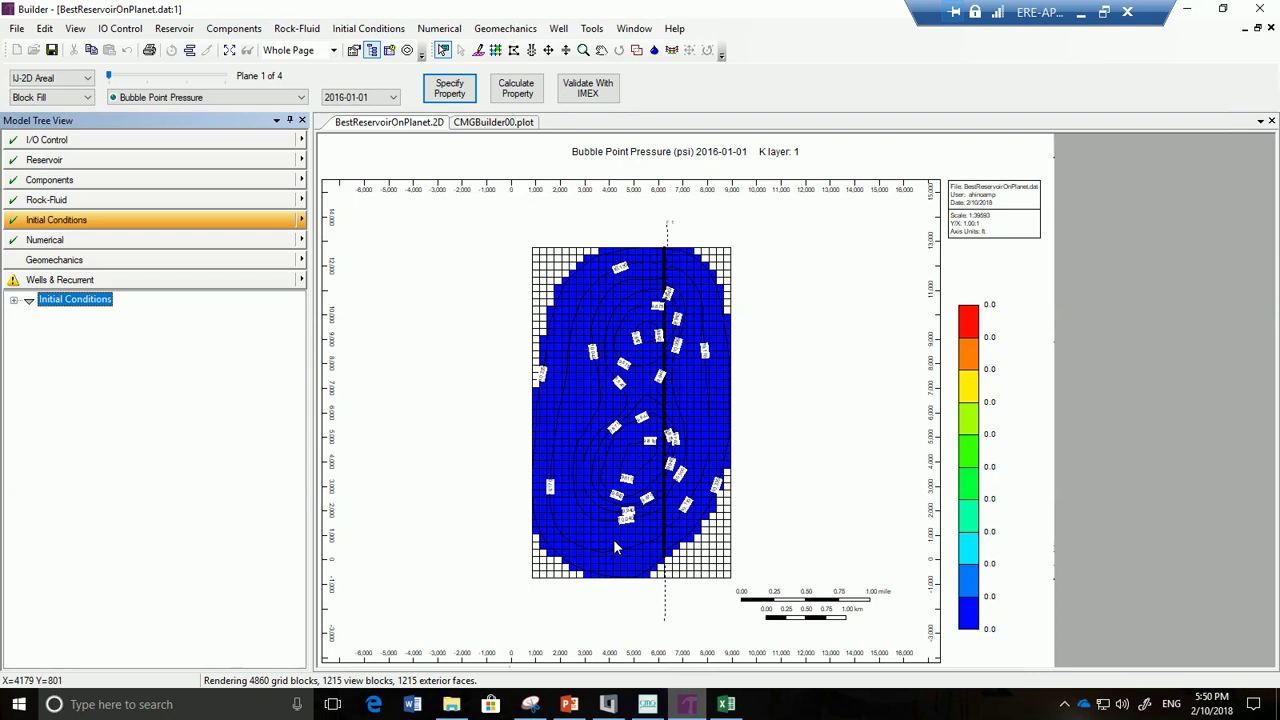
Return to the Rock-Fluid section to show the kr vs Sw plot
click(211, 208)
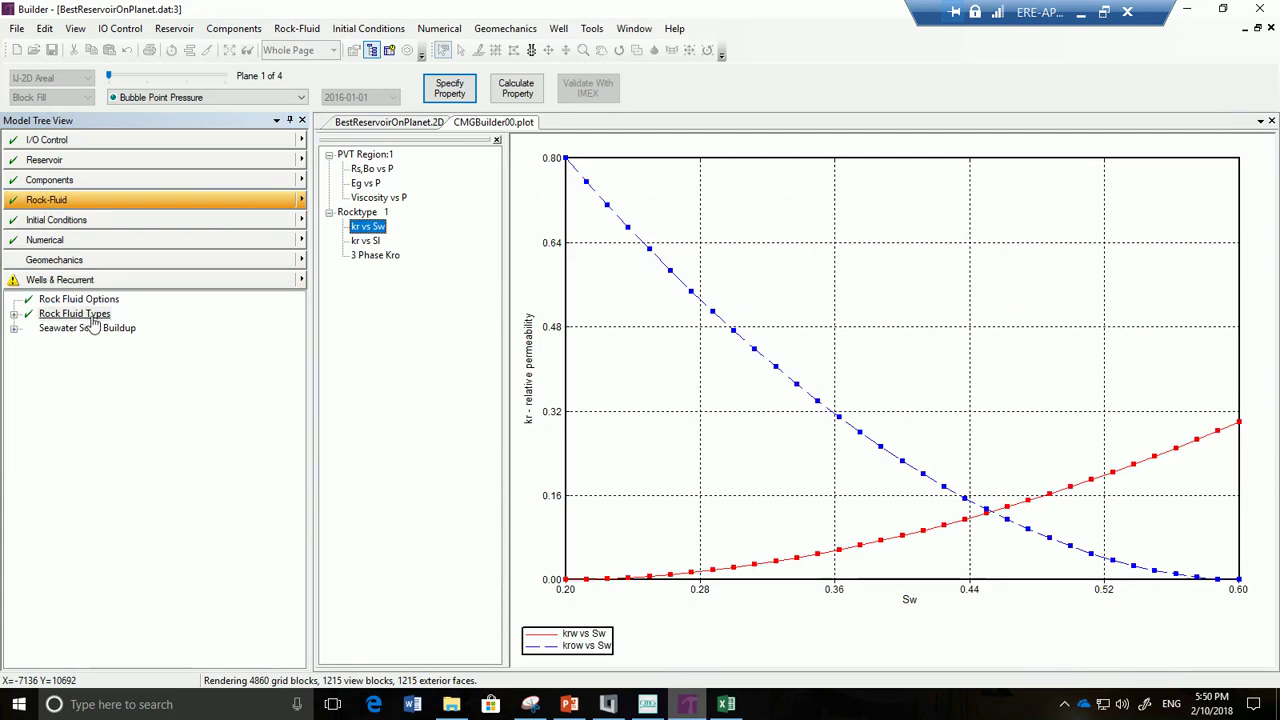
Open the relative permeability correlations for rock type 1 and review their generalized equations
double_click(92, 318)
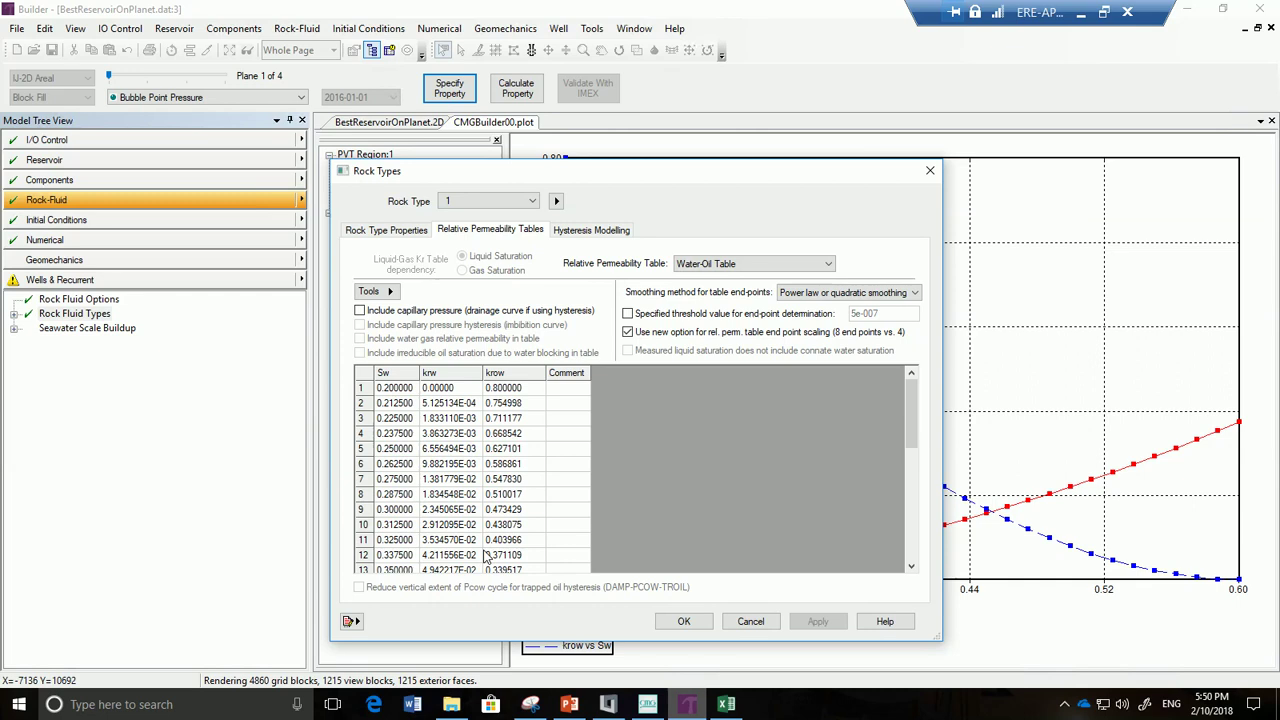
click(393, 291)
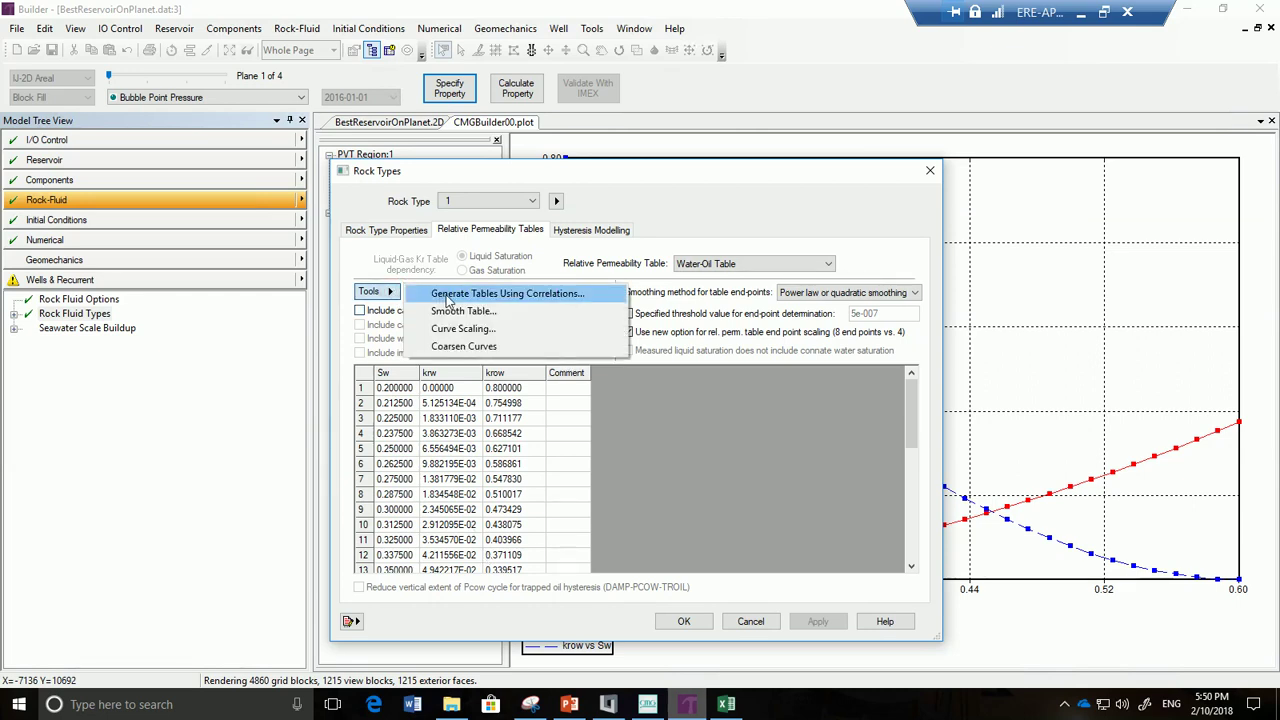
click(450, 297)
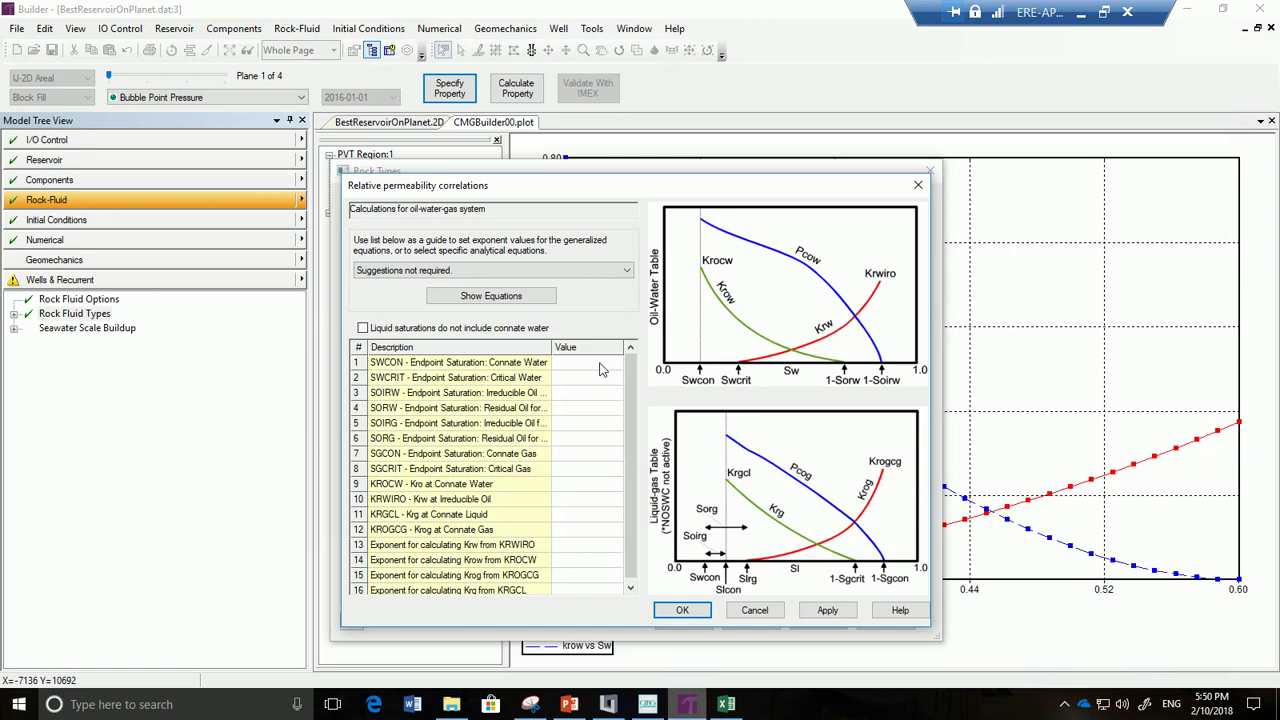
scroll(563, 505, down, 1)
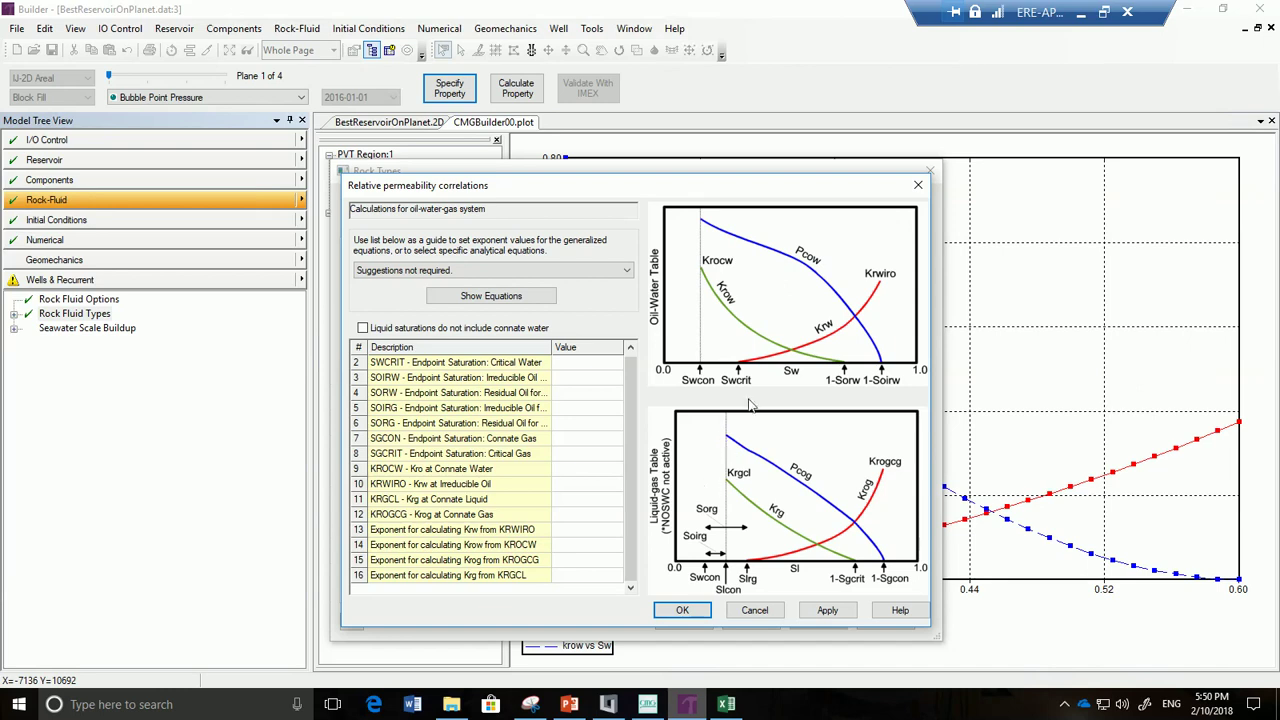
click(527, 298)
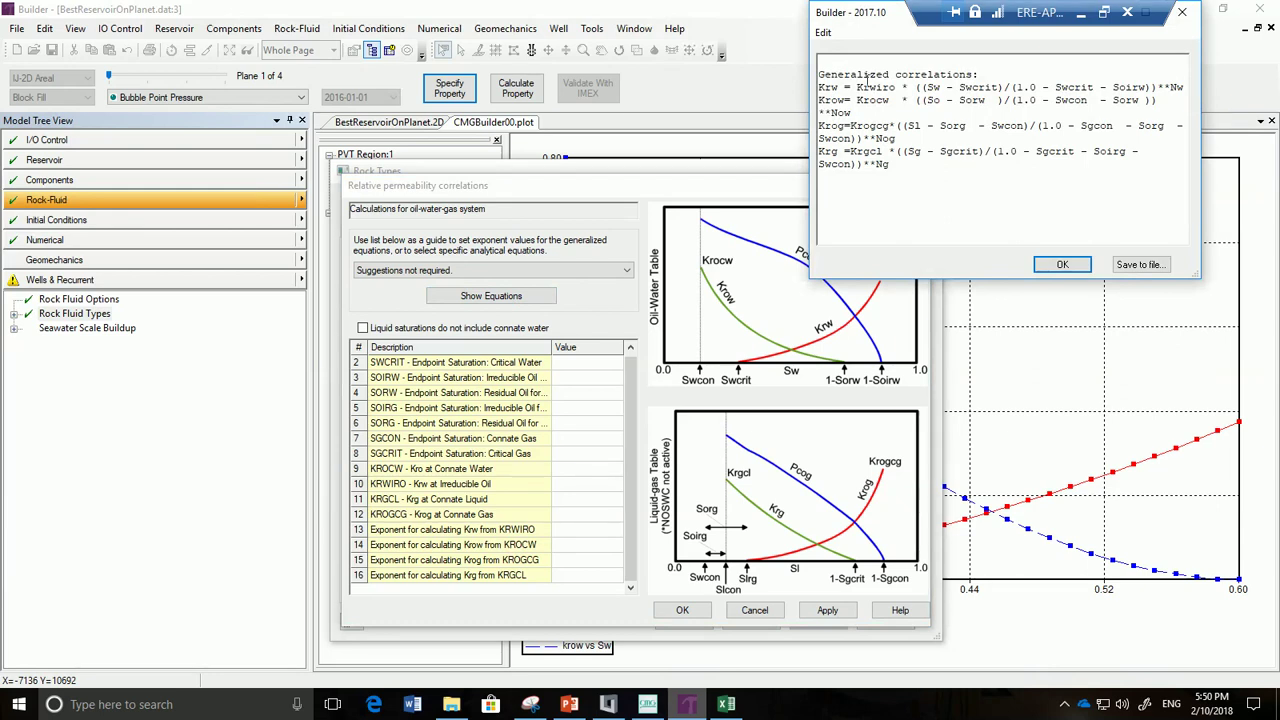
drag(876, 18, 737, 181)
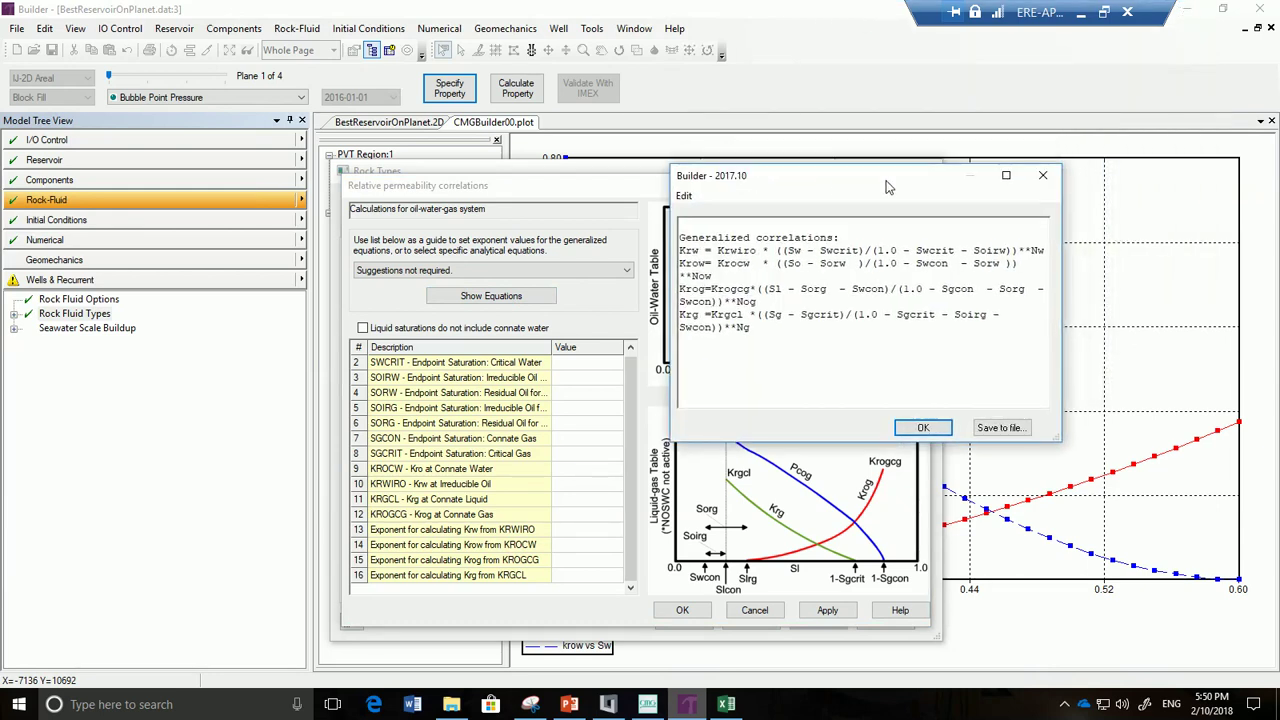
click(1042, 177)
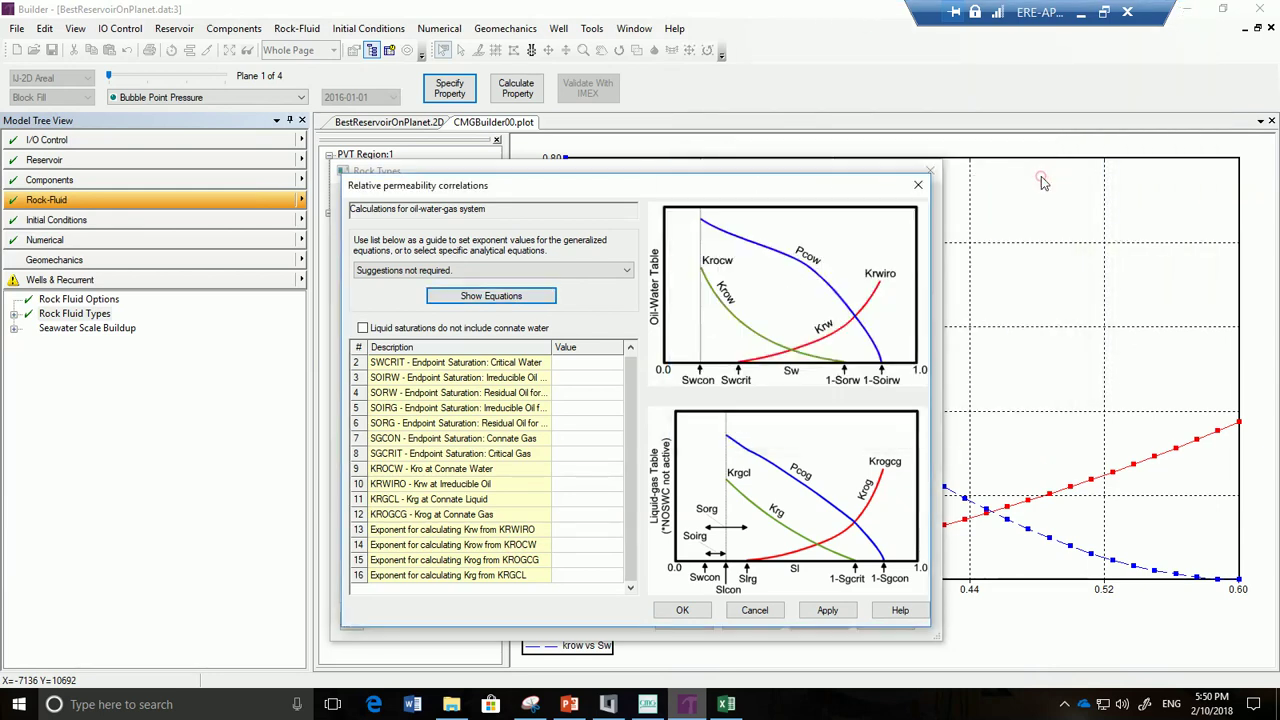
click(918, 185)
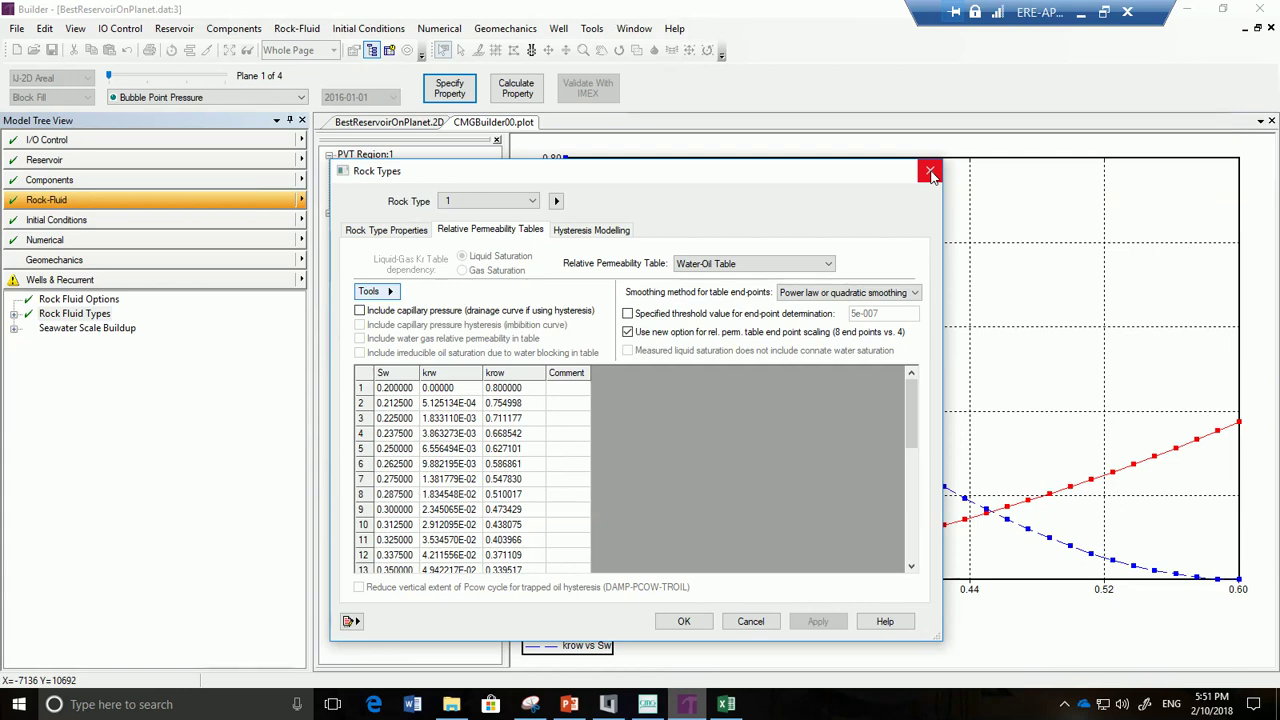
Close the Rock Types dialog, leaving the krw and krow plot visible
click(930, 174)
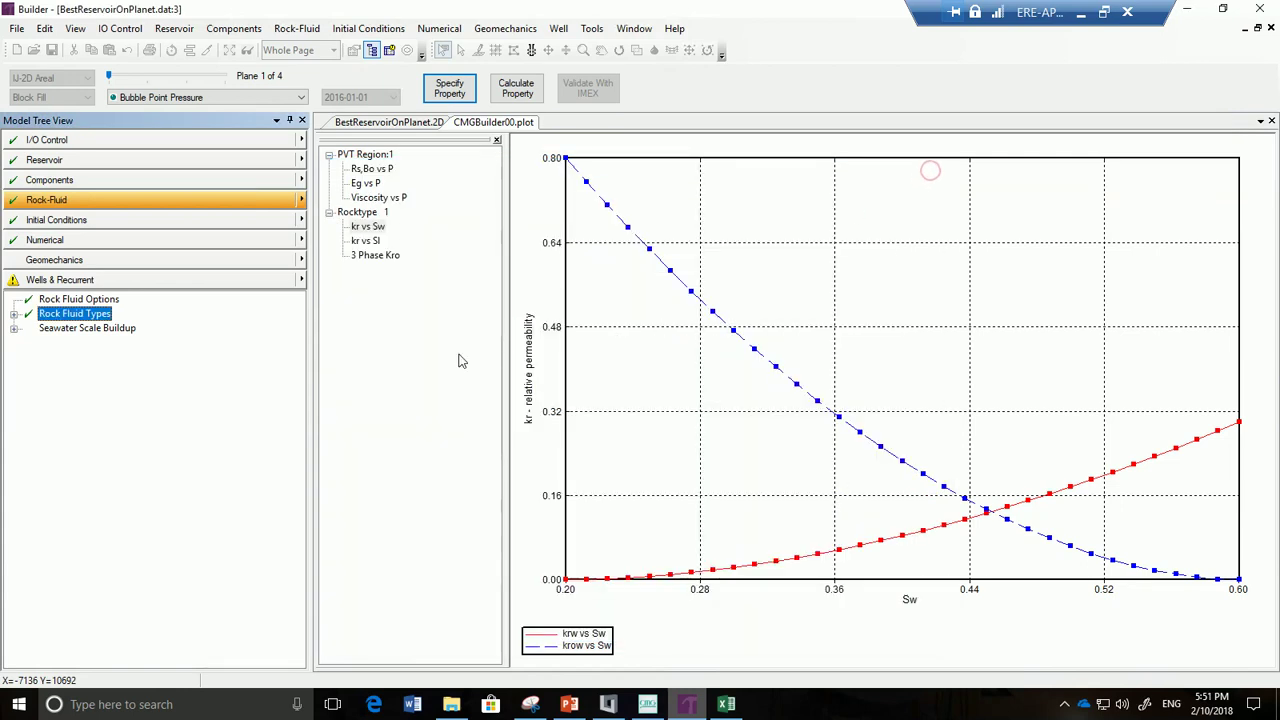